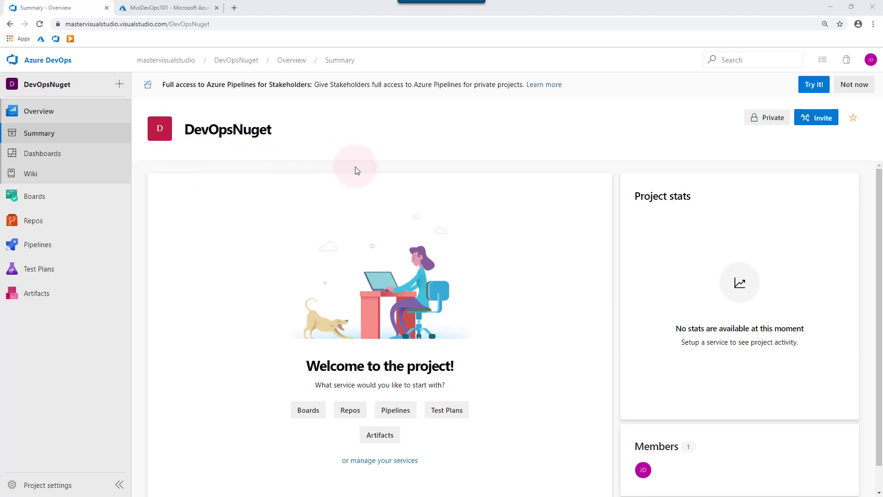
- From Repos > Files, initialize DevOpsNuget with a README and the VisualStudio .gitignore template
{"action": "left_click", "coordinate": [62, 223]}
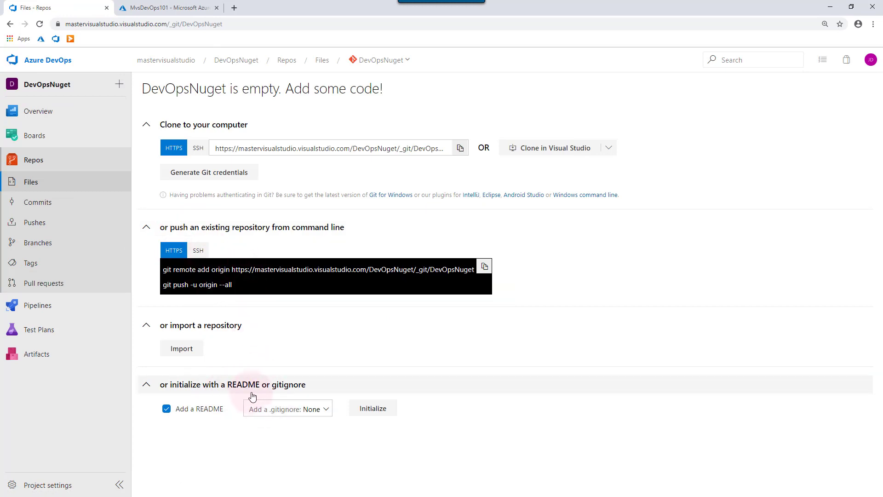
{"action": "left_click", "coordinate": [300, 409]}
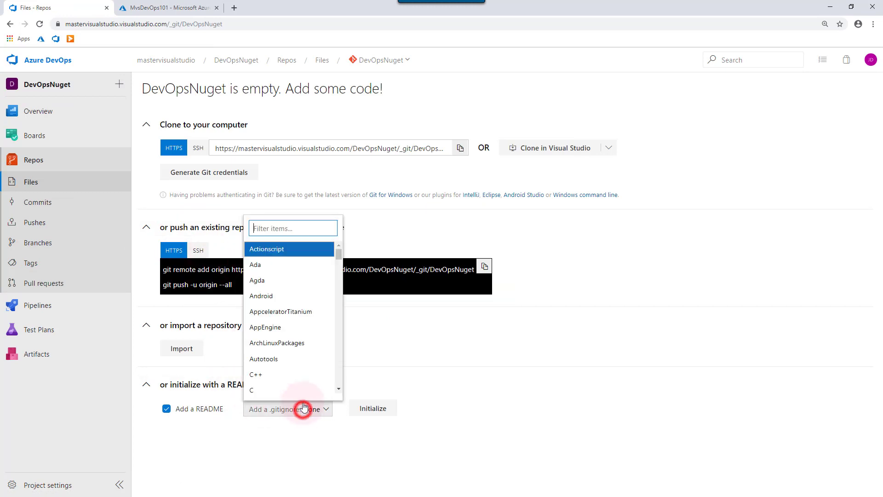
{"action": "left_click", "coordinate": [311, 229]}
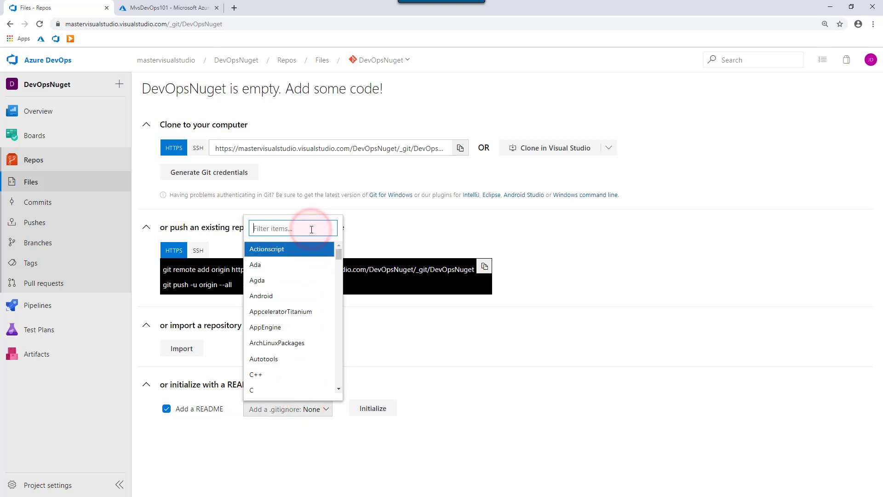
{"action": "type", "text": "vis"}
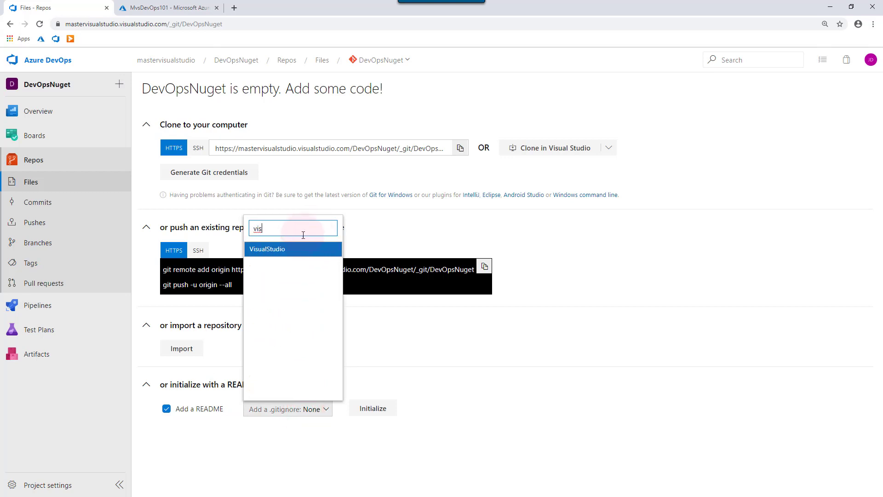
{"action": "left_click", "coordinate": [297, 249]}
{"action": "left_click", "coordinate": [380, 413]}
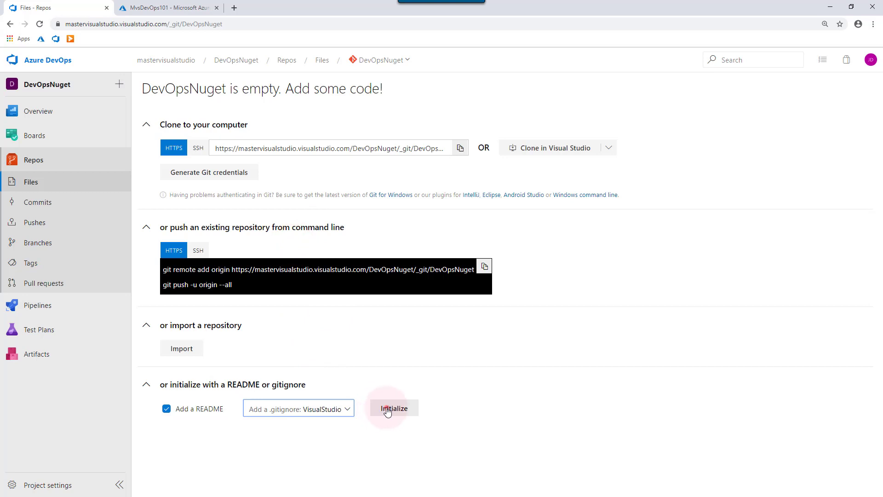
{"action": "left_click", "coordinate": [387, 408]}
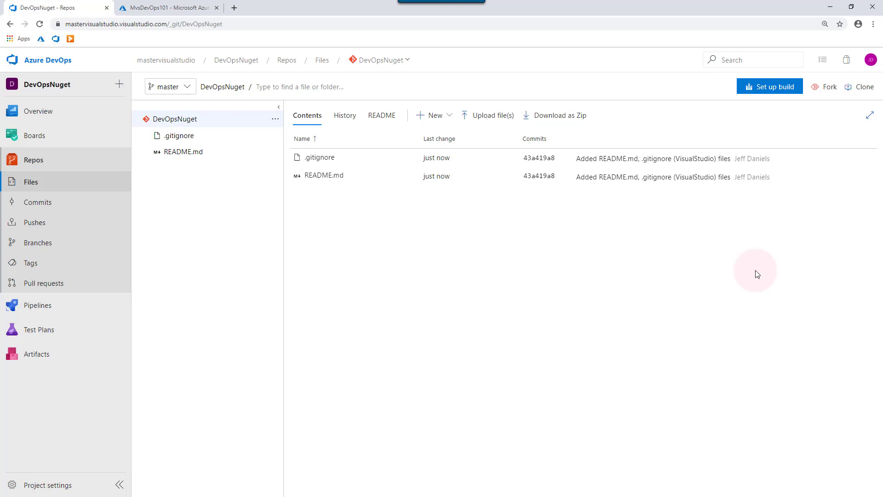
- Launch Visual Studio via the repository's Clone in Visual Studio option and allow the browser handoff
{"action": "left_click", "coordinate": [863, 87]}
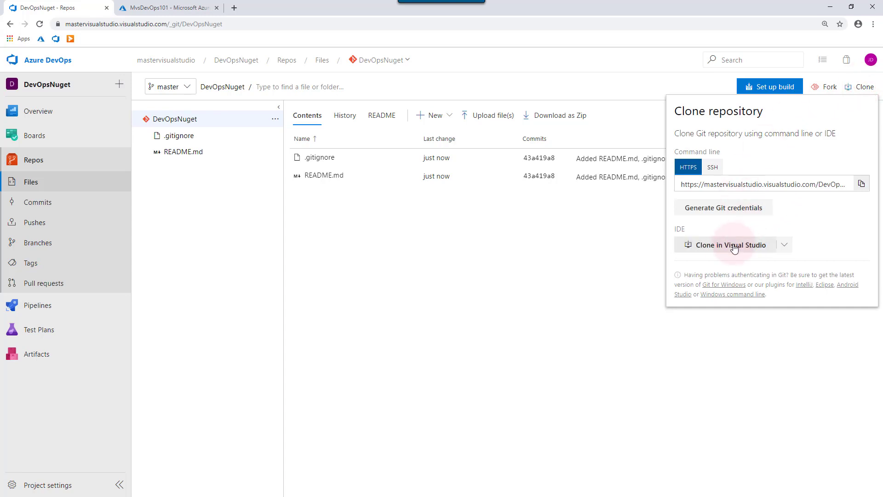
{"action": "left_click", "coordinate": [735, 246]}
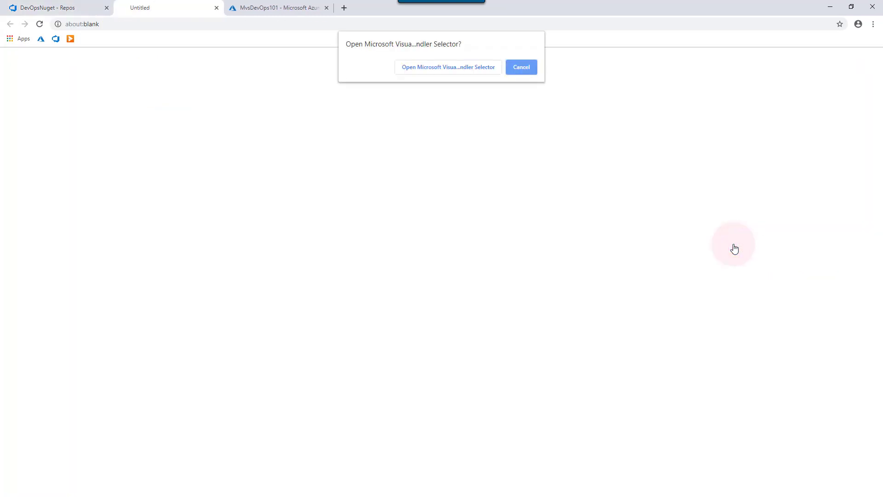
{"action": "left_click", "coordinate": [481, 69]}
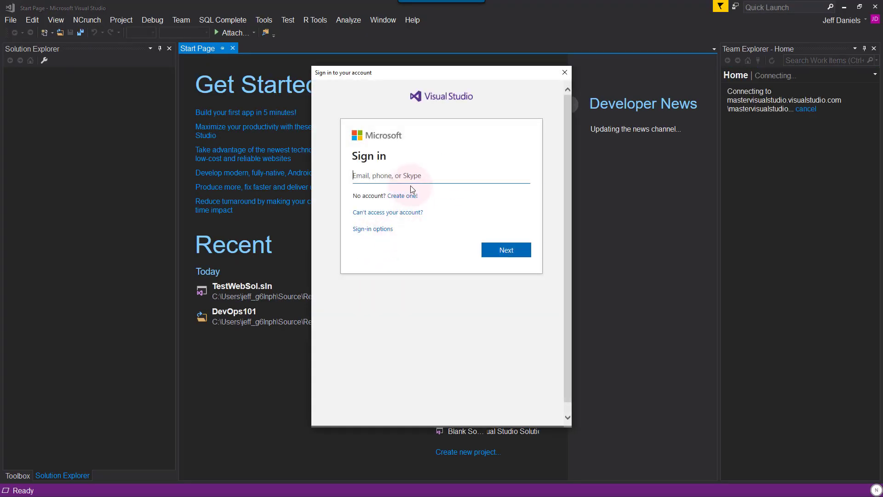
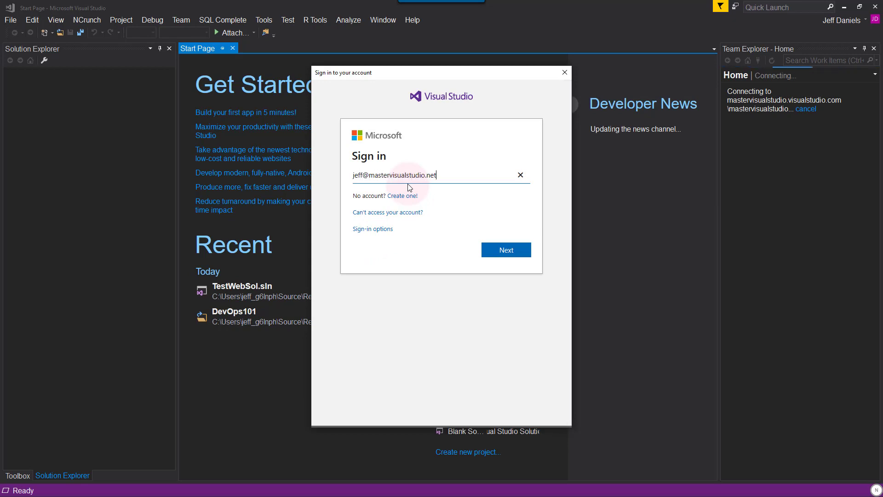
- Sign in with the Microsoft account e-mail and password, then clone DevOpsNuget to the local Repos folder
{"action": "key", "text": "Return"}
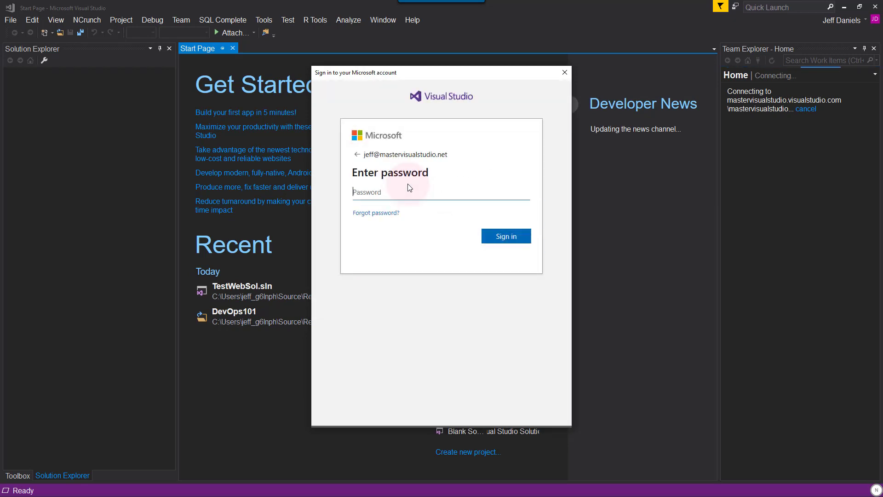
{"action": "type", "text": "•••••••••••"}
{"action": "key", "text": "Return"}
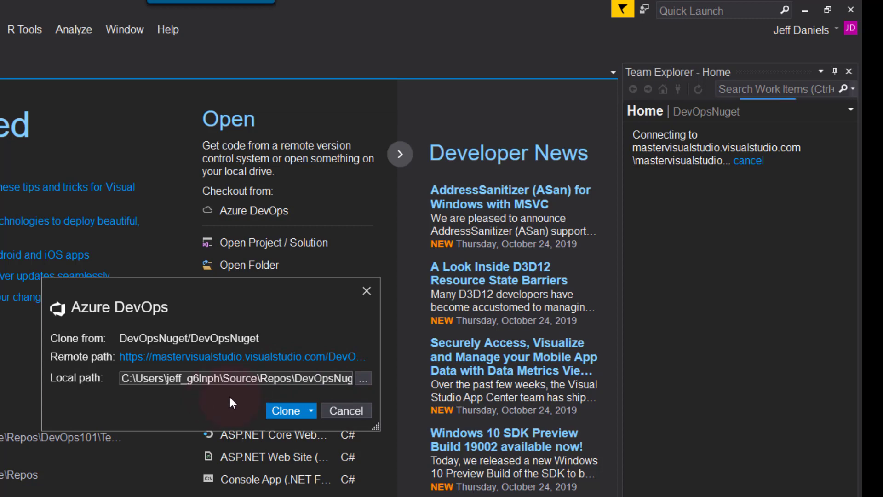
{"action": "left_click", "coordinate": [280, 411]}
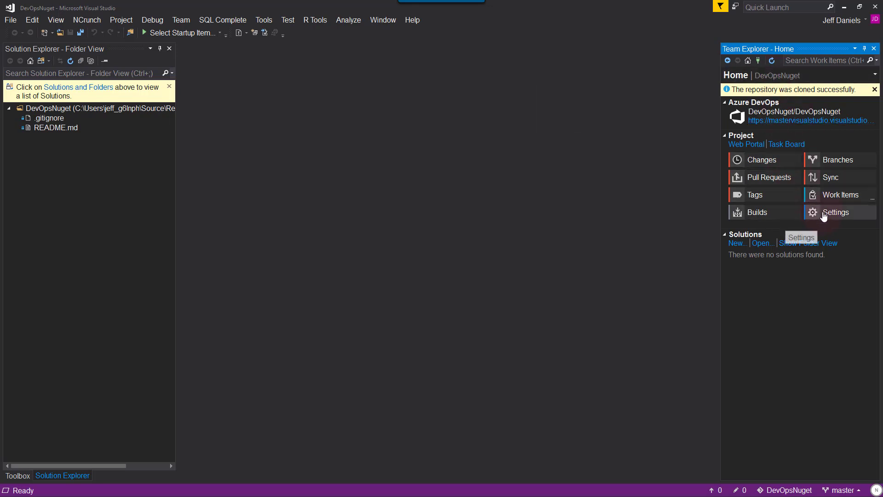
{"action": "left_click", "coordinate": [824, 214]}
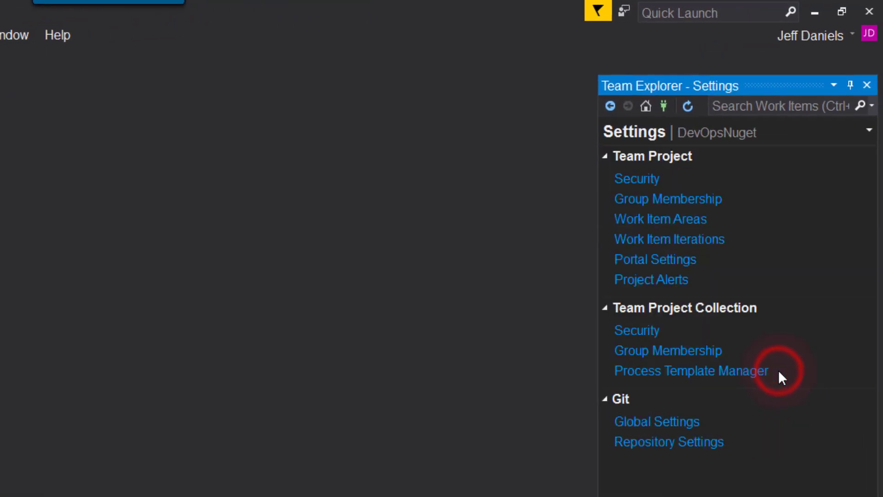
{"action": "left_click", "coordinate": [687, 421]}
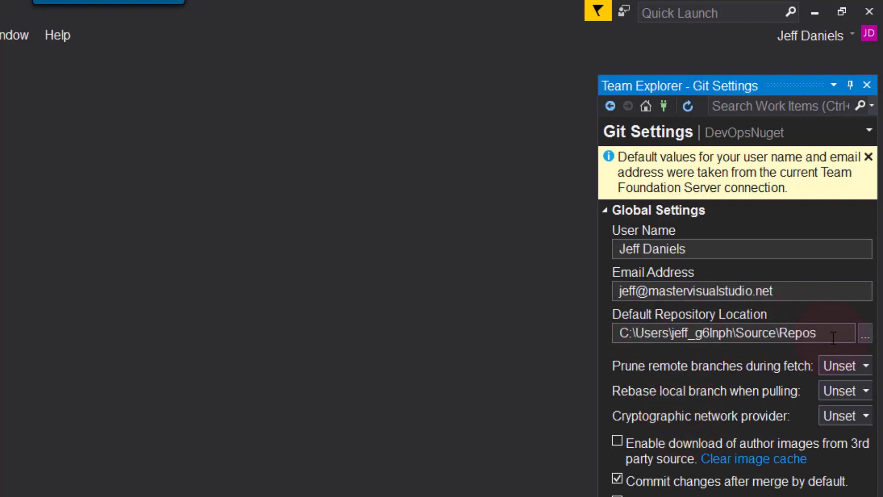
{"action": "left_click", "coordinate": [612, 104]}
{"action": "left_click", "coordinate": [611, 106]}
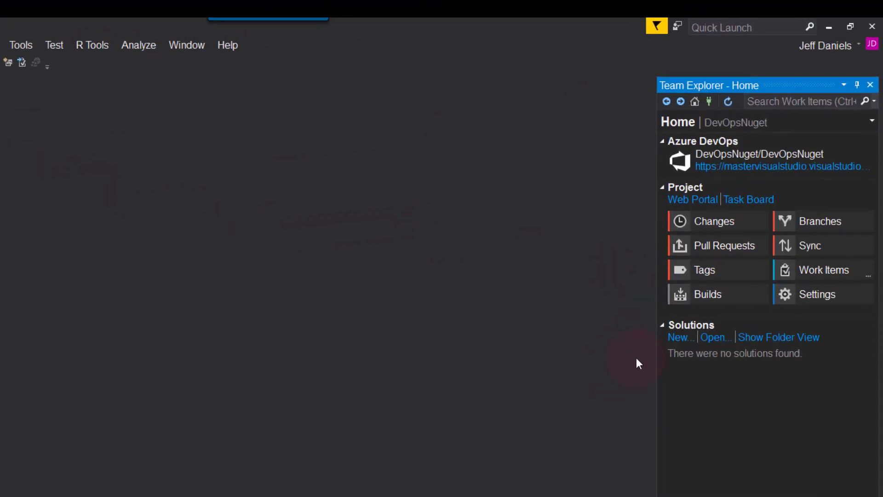
- Create .NET Core class library MyLib in solution MyLibSol, without a new Git repository
{"action": "left_click", "coordinate": [679, 338]}
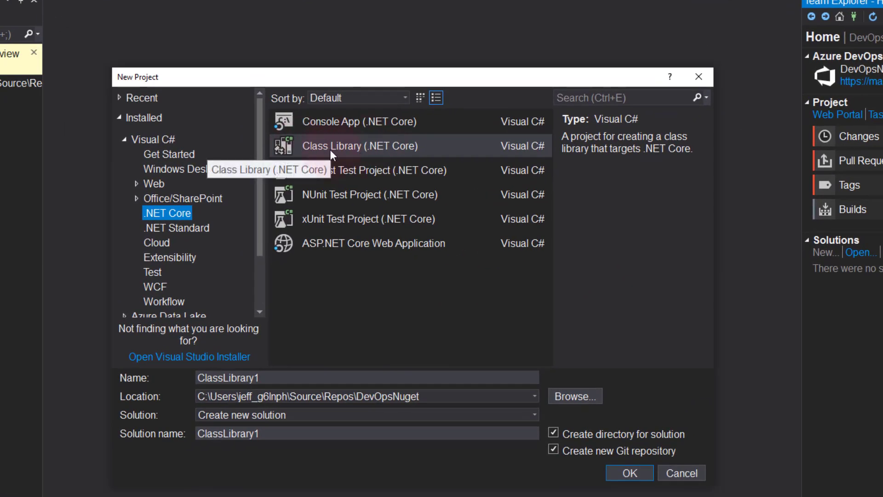
{"action": "left_click", "coordinate": [330, 149]}
{"action": "left_click", "coordinate": [283, 377]}
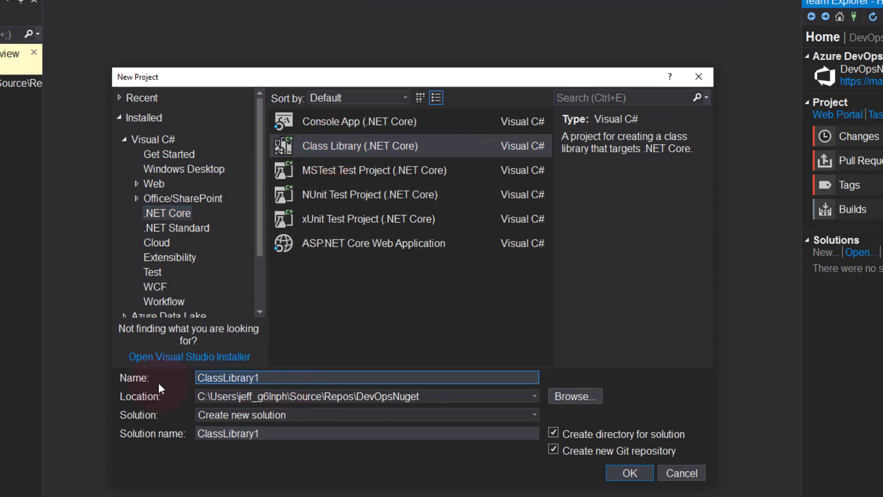
{"action": "type", "text": "MyLib"}
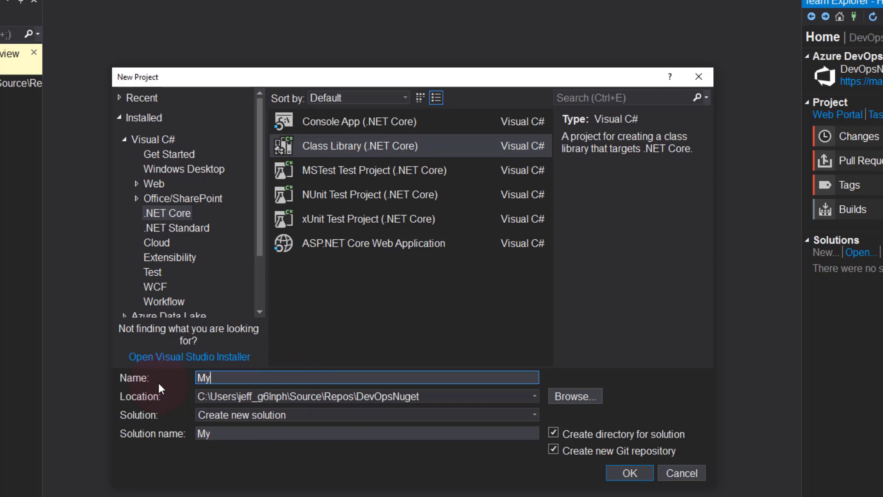
{"action": "left_click", "coordinate": [253, 437]}
{"action": "type", "text": "Sol"}
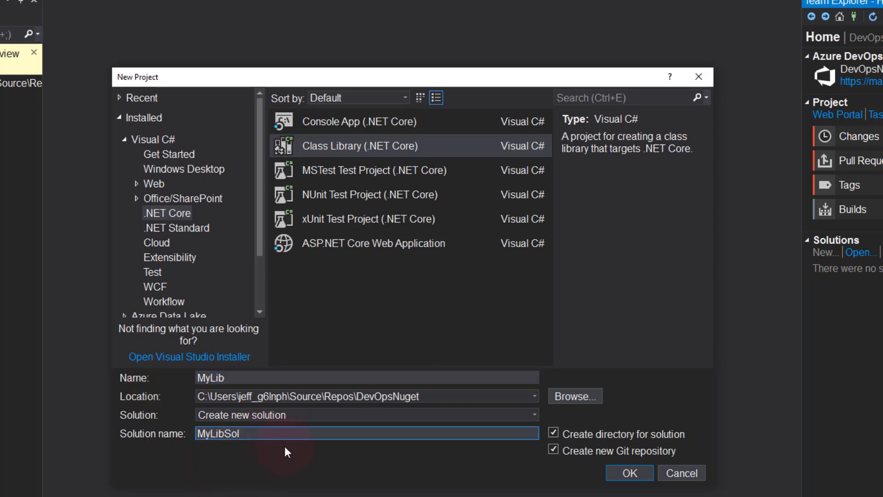
{"action": "left_click", "coordinate": [553, 448]}
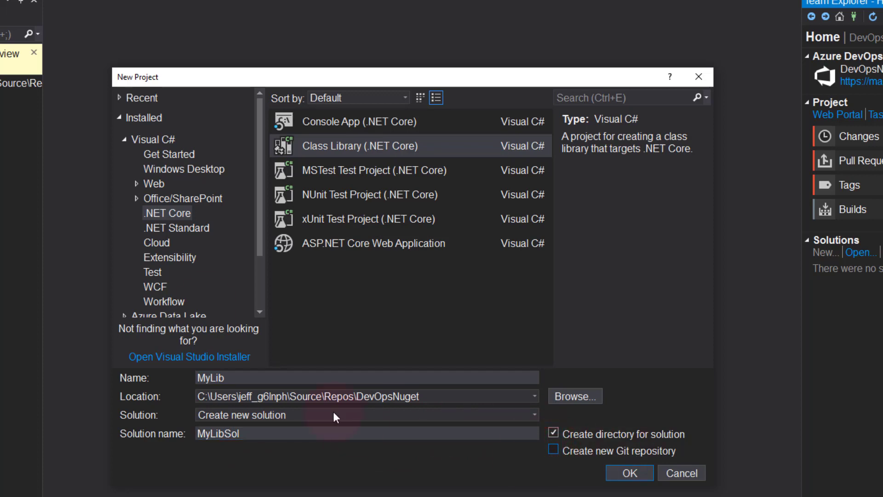
{"action": "left_click", "coordinate": [633, 472]}
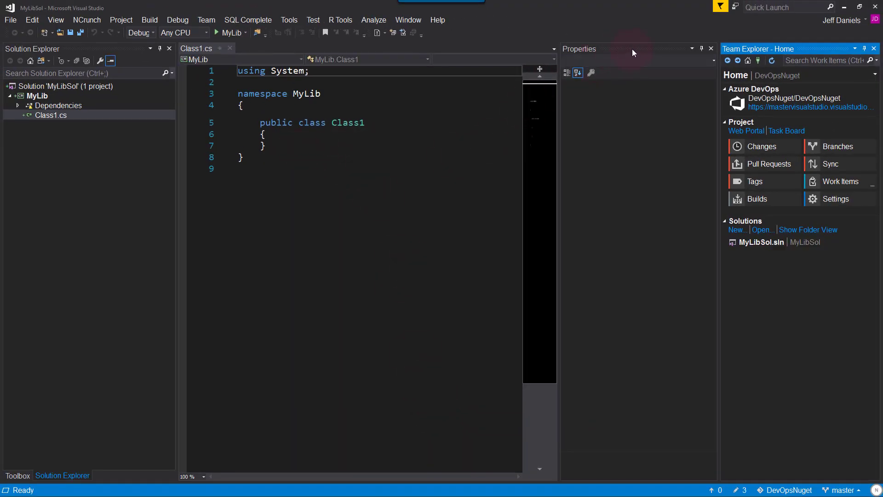
- Permanently delete Class1.cs from the MyLib project
{"action": "left_click", "coordinate": [711, 48]}
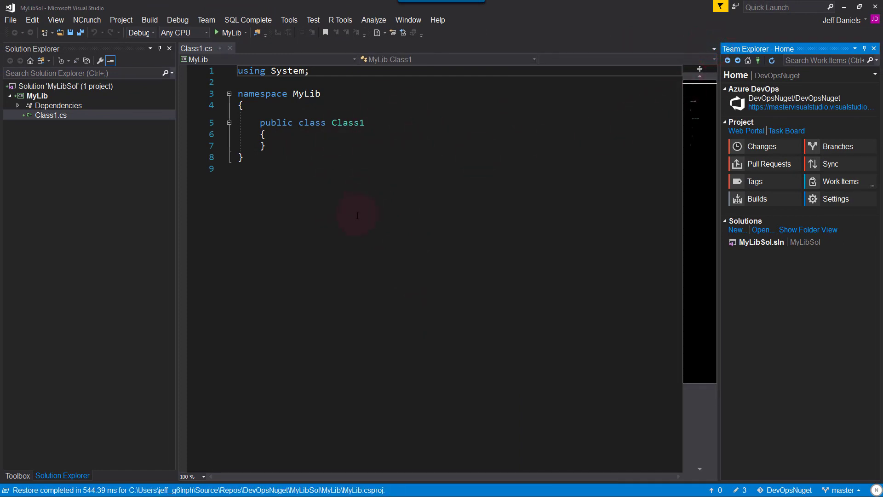
{"action": "scroll", "coordinate": [357, 216], "scroll_direction": "up", "scroll_amount": 2}
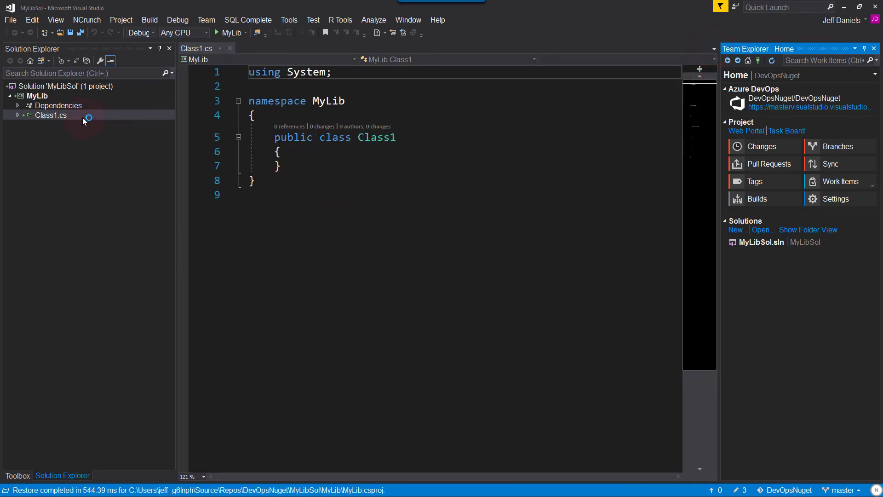
{"action": "right_click", "coordinate": [65, 114]}
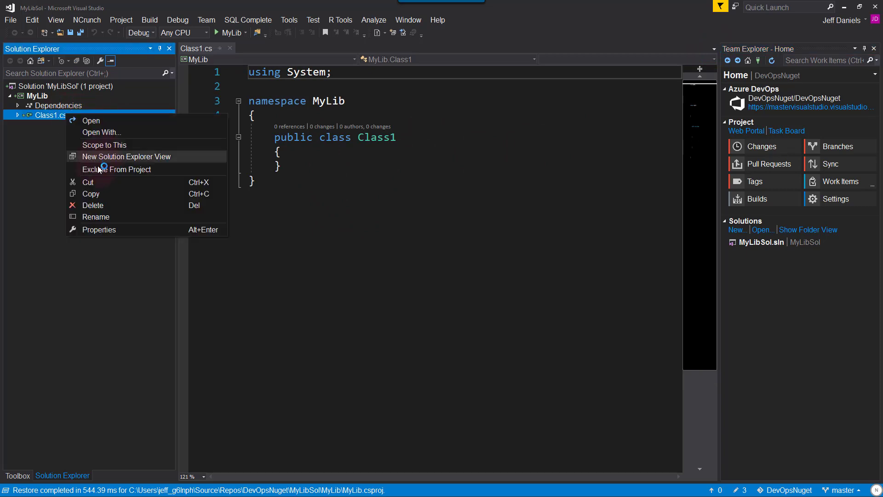
{"action": "left_click", "coordinate": [94, 219]}
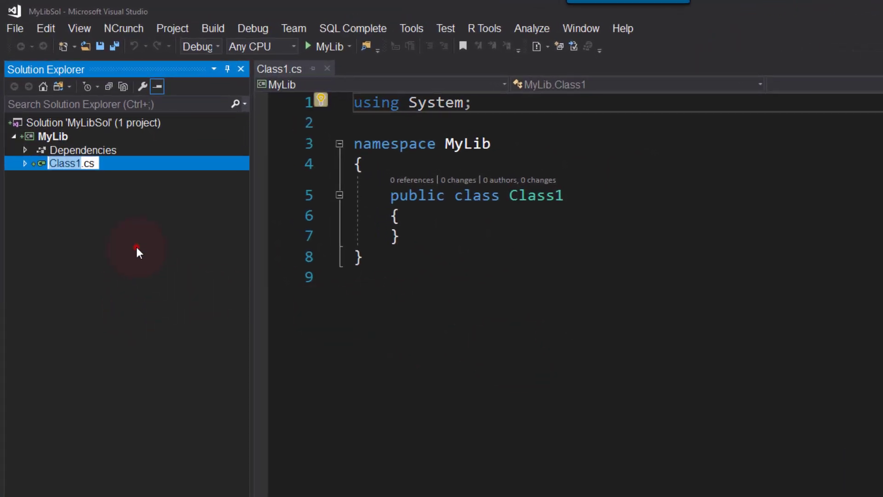
{"action": "left_click", "coordinate": [96, 173]}
{"action": "right_click", "coordinate": [95, 165]}
{"action": "left_click", "coordinate": [141, 295]}
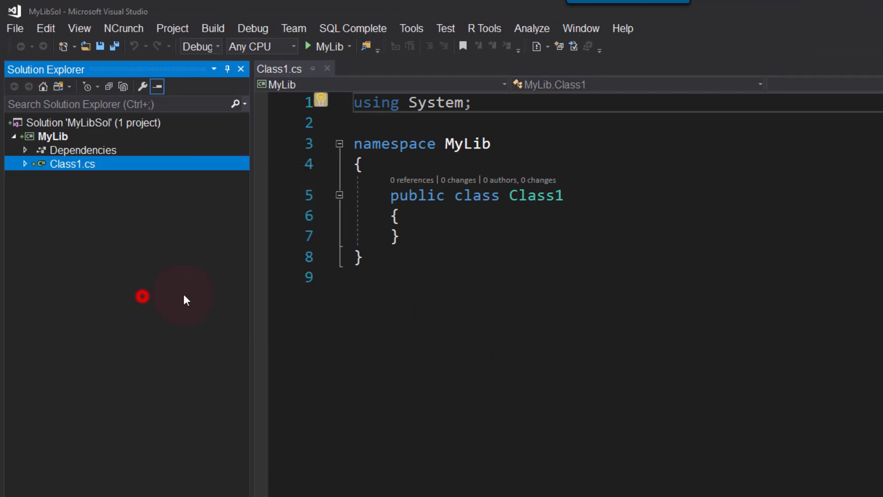
{"action": "left_click", "coordinate": [639, 407]}
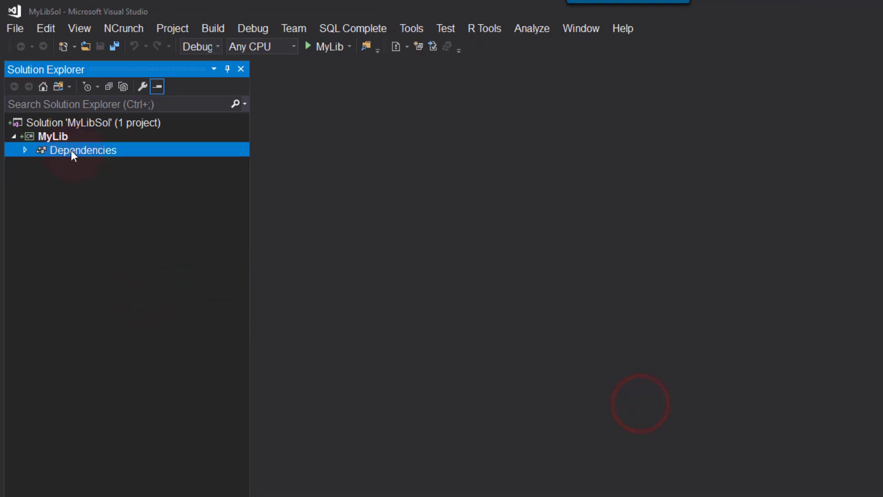
- Bring up the Add > Class dialog for the MyLib project
{"action": "right_click", "coordinate": [59, 138]}
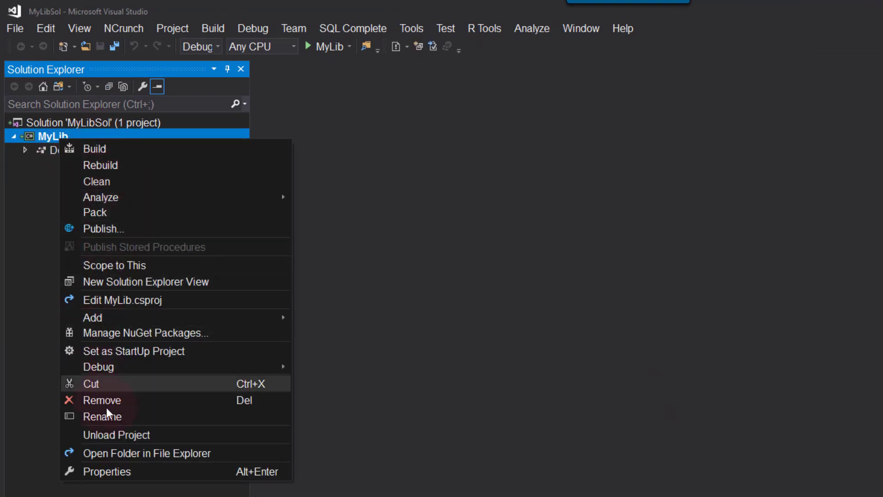
{"action": "left_click", "coordinate": [165, 316]}
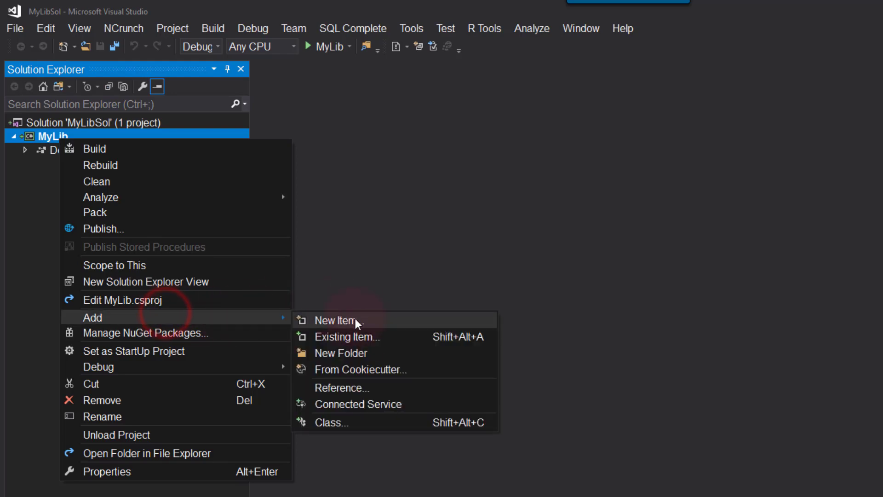
{"action": "left_click", "coordinate": [368, 420]}
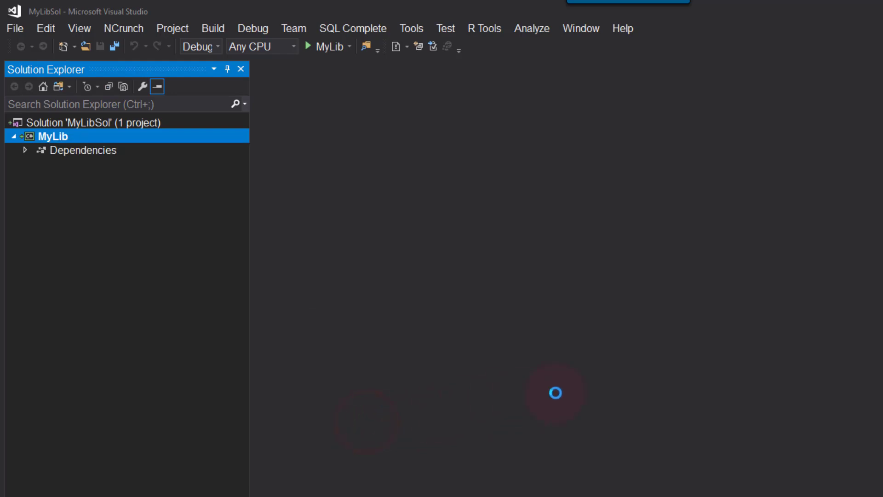
- Create LibInfo.cs and make the LibInfo class public
{"action": "type", "text": "Lib"}
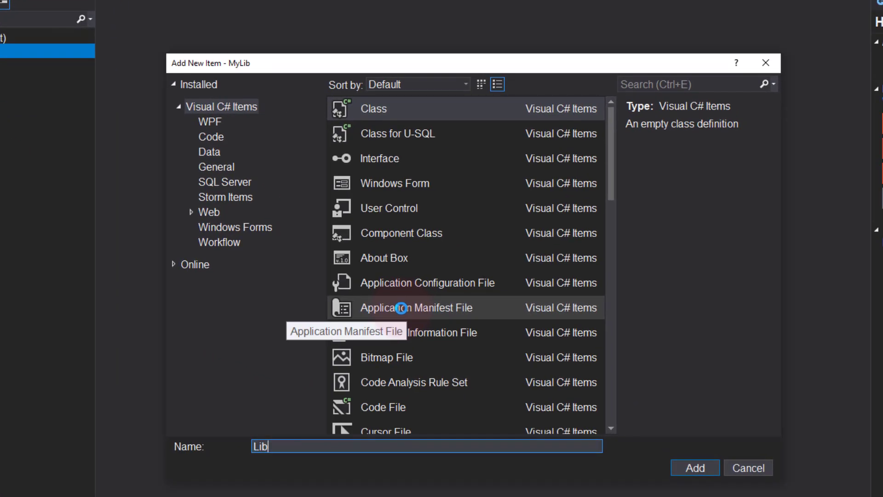
{"action": "type", "text": "Info"}
{"action": "key", "text": "Return"}
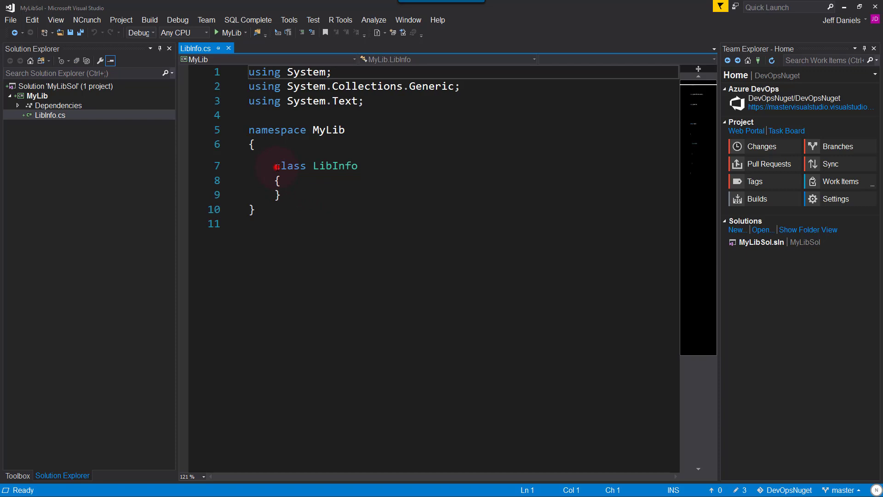
{"action": "left_click", "coordinate": [276, 167]}
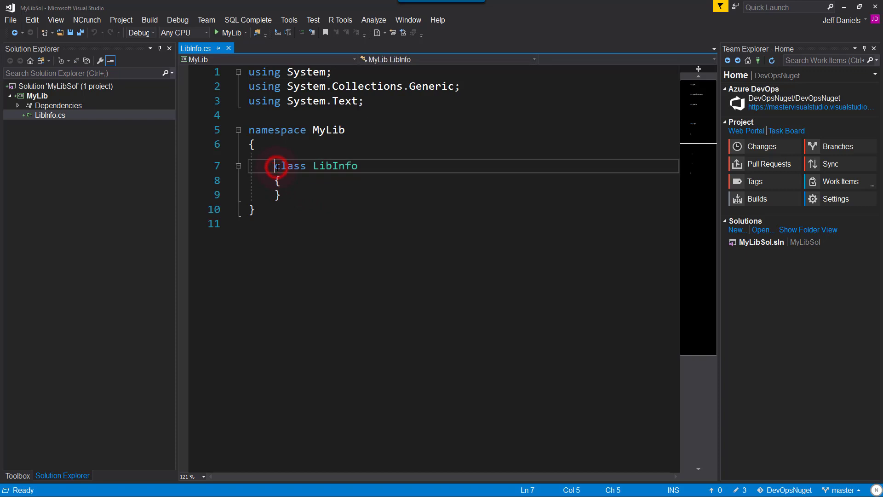
{"action": "type", "text": "public"}
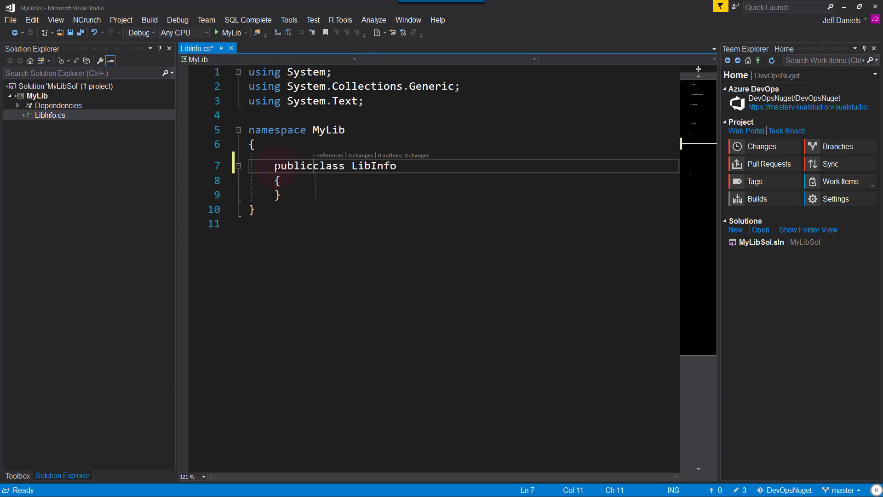
{"action": "key", "text": "Down"}
{"action": "key", "text": "Return"}
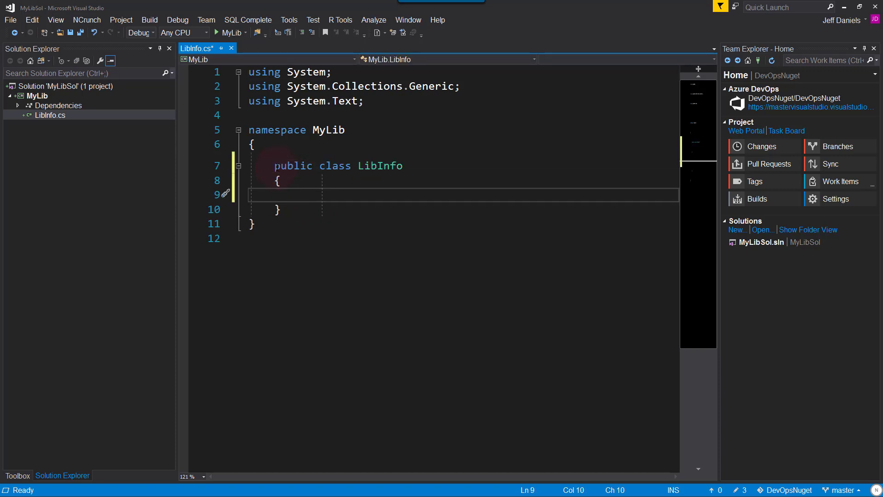
- Add a string VersionInfo property from the prop snippet, keeping only a get accessor
{"action": "type", "text": "prop"}
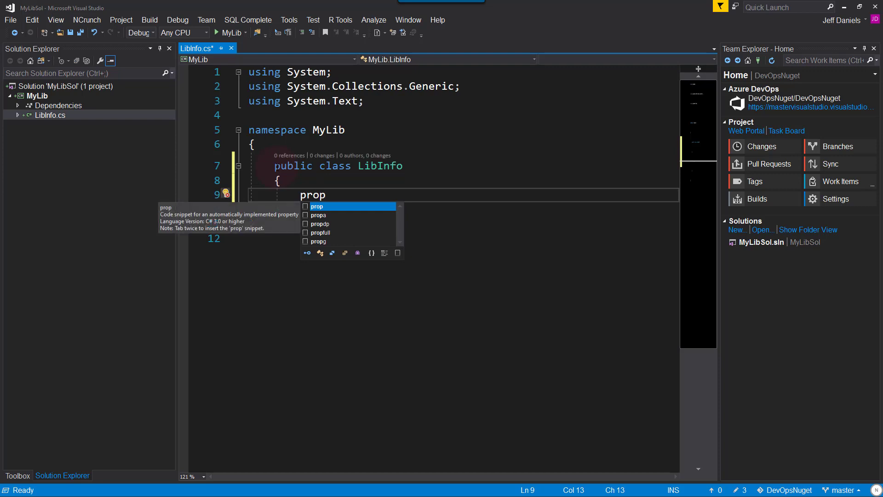
{"action": "key", "text": "Escape"}
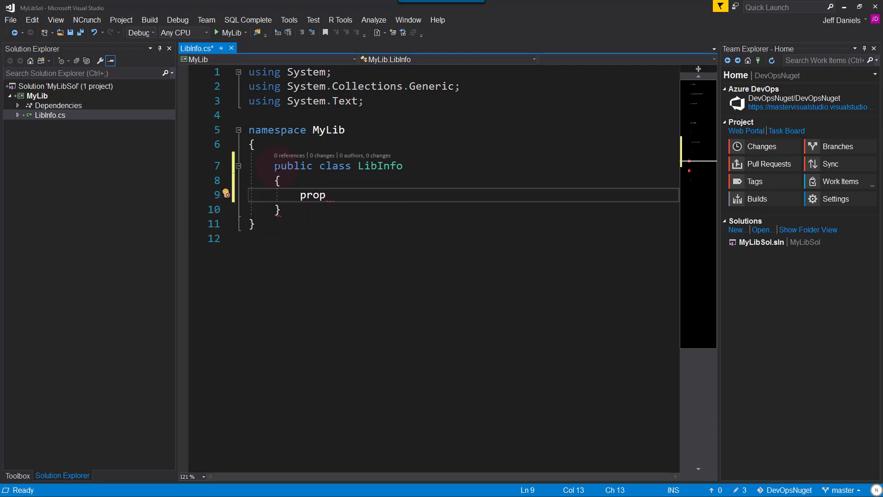
{"action": "key", "text": "Tab"}
{"action": "key", "text": "Tab"}
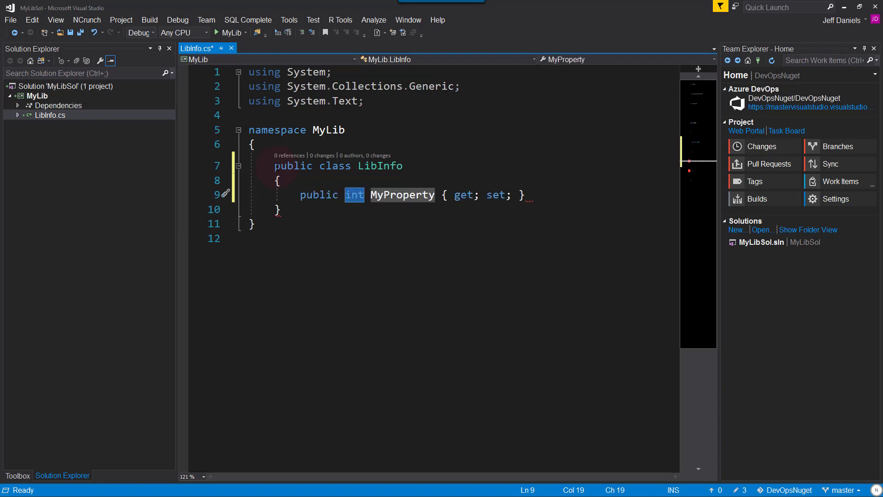
{"action": "type", "text": "string"}
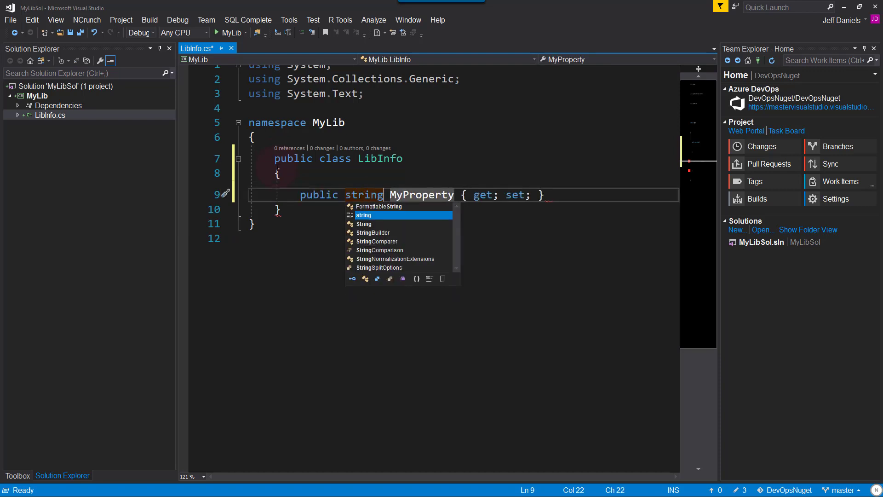
{"action": "key", "text": "Tab"}
{"action": "key", "text": "Tab"}
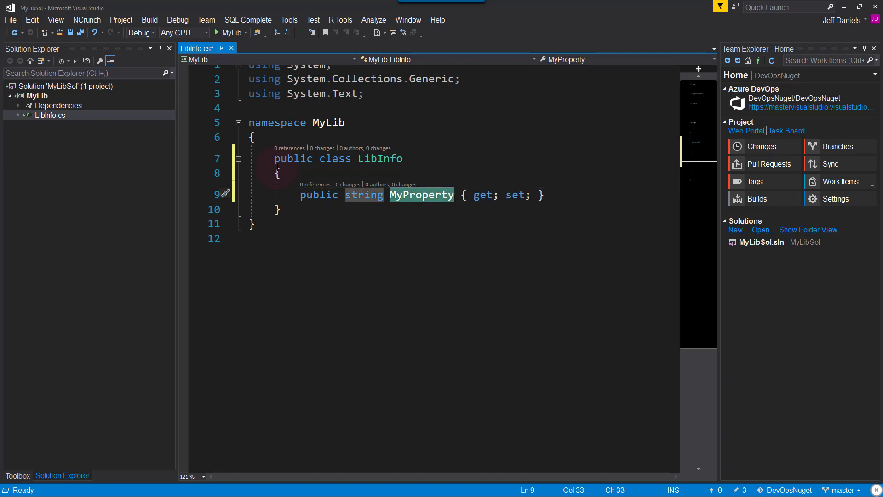
{"action": "type", "text": "VersionInf"}
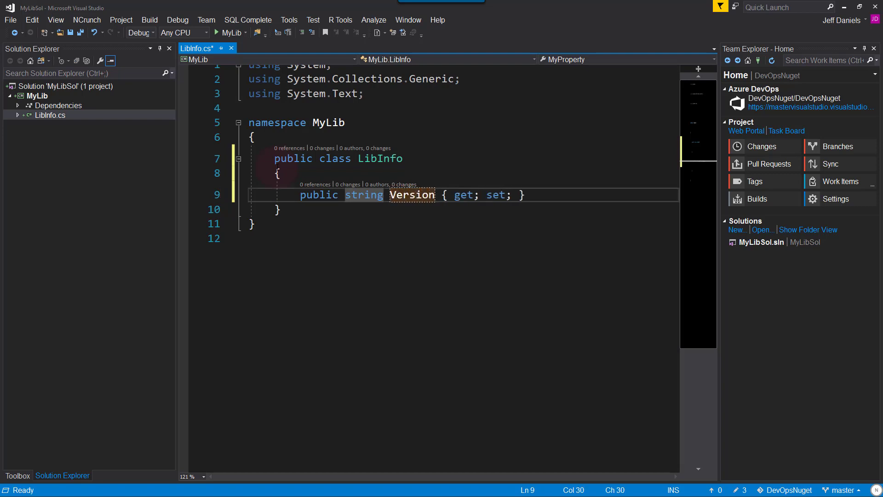
{"action": "type", "text": "o"}
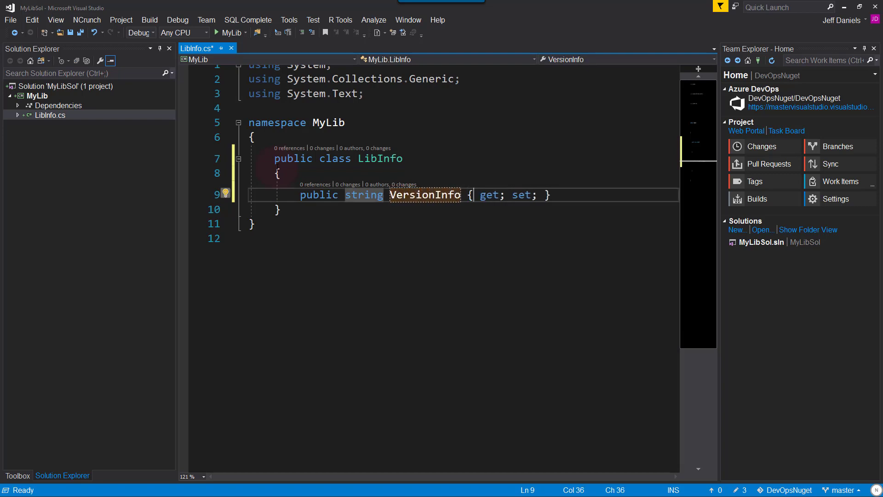
{"action": "key", "text": "Left"}
{"action": "key", "text": "Return"}
{"action": "key", "text": "Right"}
{"action": "key", "text": "Right"}
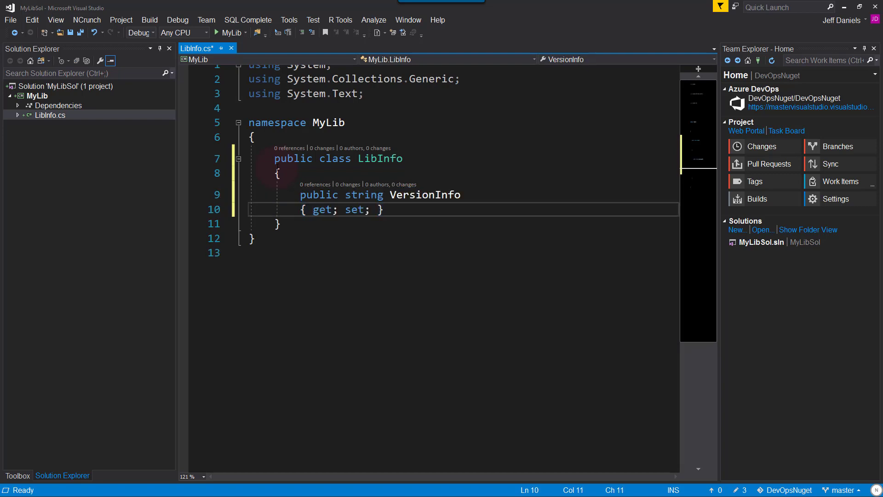
{"action": "key", "text": "Return"}
{"action": "key", "text": "Right"}
{"action": "key", "text": "Right"}
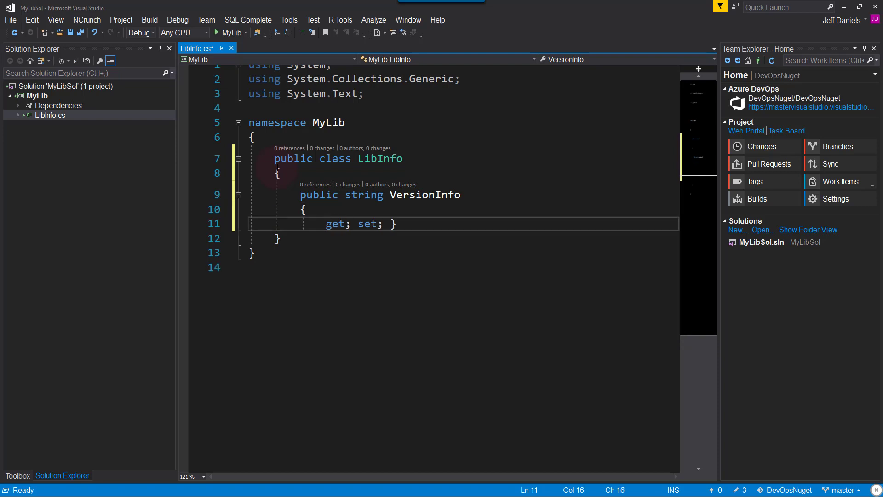
{"action": "key", "text": "shift+Right"}
{"action": "key", "text": "shift+Right"}
{"action": "key", "text": "shift+Right"}
{"action": "key", "text": "shift+Right"}
{"action": "key", "text": "shift+Right"}
{"action": "key", "text": "shift+Right"}
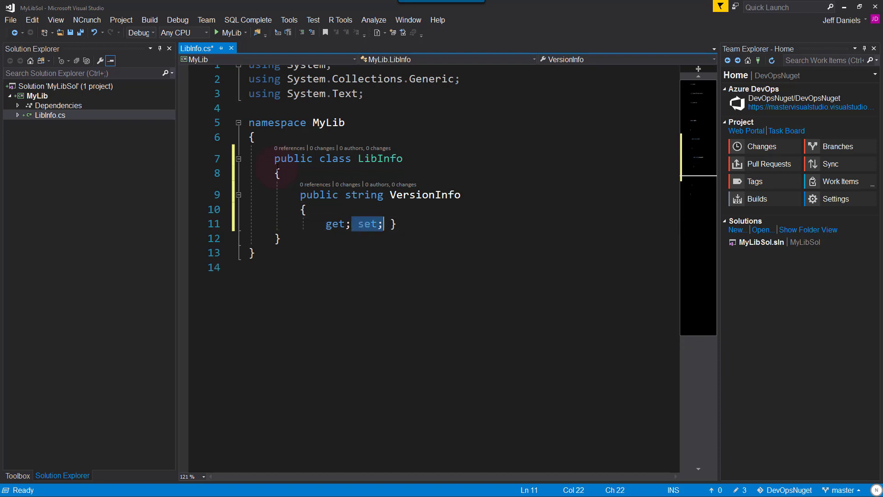
{"action": "key", "text": "Return"}
{"action": "key", "text": "Up"}
{"action": "key", "text": "End"}
{"action": "key", "text": "BackSpace"}
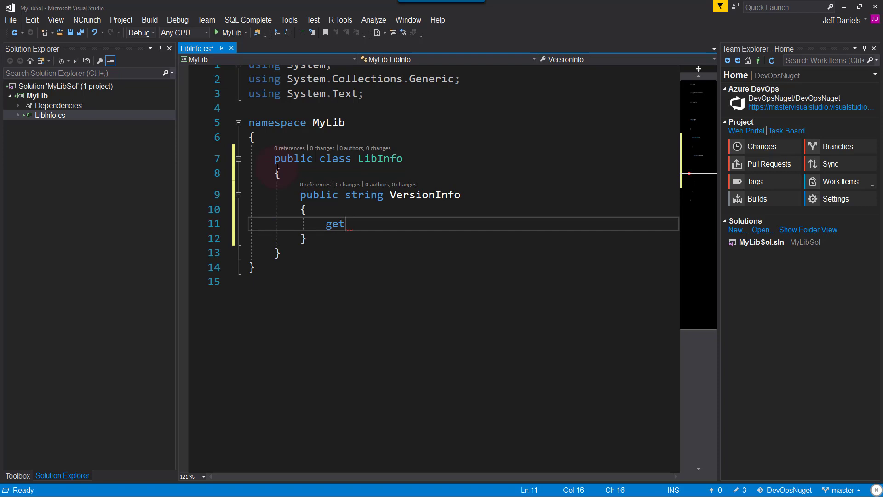
- Make the getter return "Initial Library info" and save LibInfo.cs
{"action": "type", "text": "{ r"}
{"action": "type", "text": "eturn \"I"}
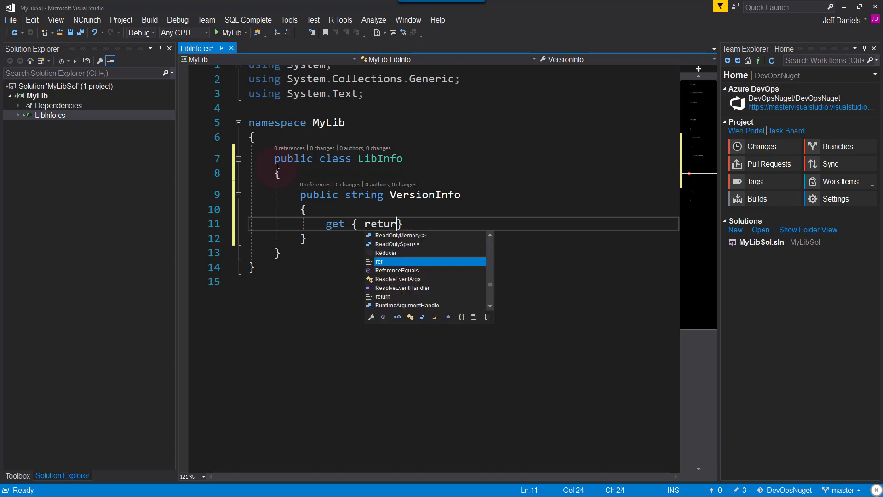
{"action": "type", "text": "ntial"}
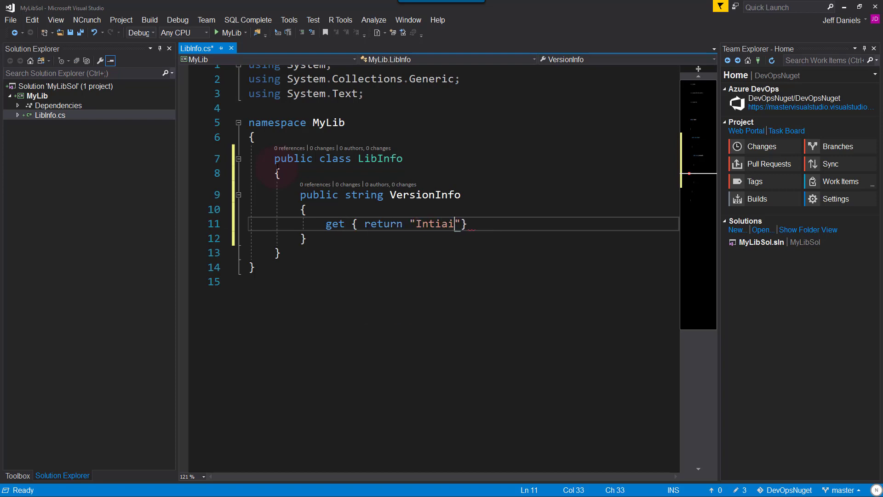
{"action": "key", "text": "BackSpace"}
{"action": "key", "text": "BackSpace"}
{"action": "key", "text": "BackSpace"}
{"action": "key", "text": "BackSpace"}
{"action": "type", "text": "itial"}
{"action": "key", "text": "BackSpace"}
{"action": "key", "text": "BackSpace"}
{"action": "type", "text": "al Library "}
{"action": "type", "text": "info"}
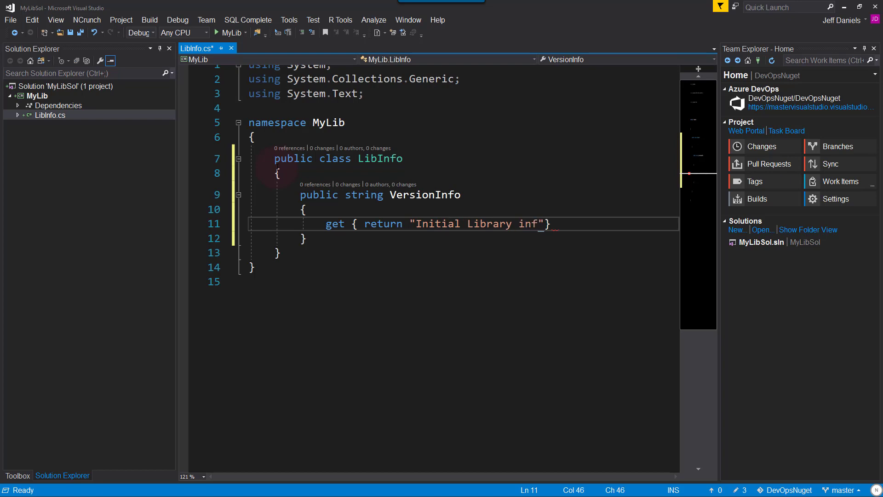
{"action": "type", "text": "\""}
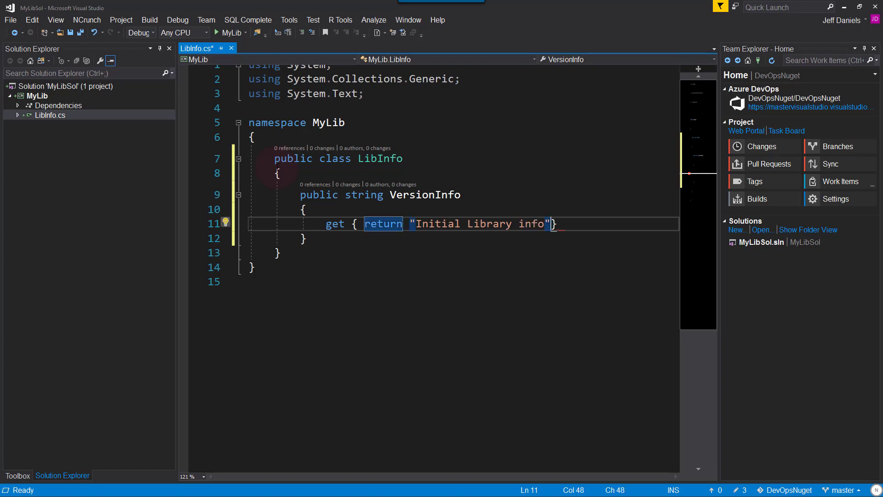
{"action": "type", "text": ";"}
{"action": "key", "text": "Down"}
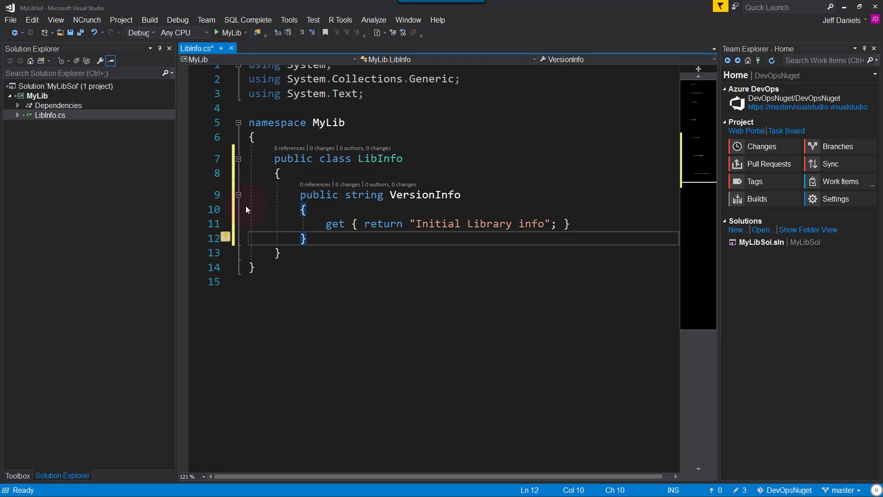
{"action": "key", "text": "ctrl+s"}
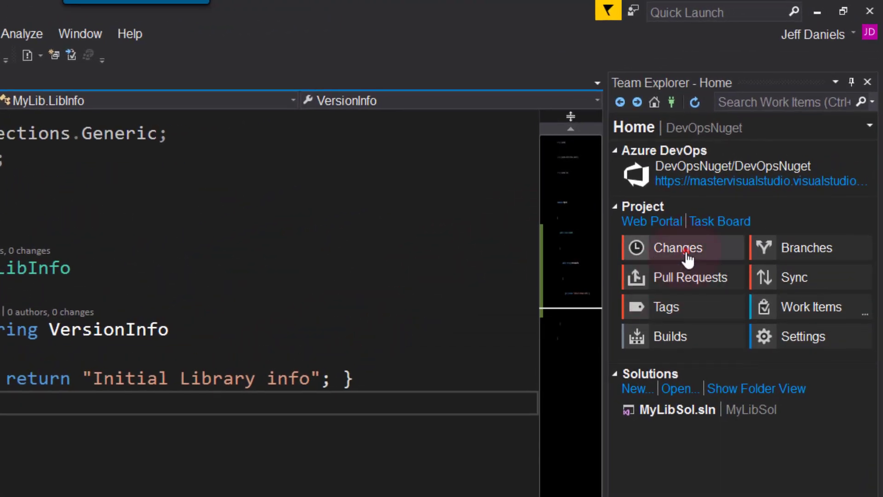
- Save the Git user details, commit all files as 'Initial Checkin', and push to master
{"action": "left_click", "coordinate": [686, 253]}
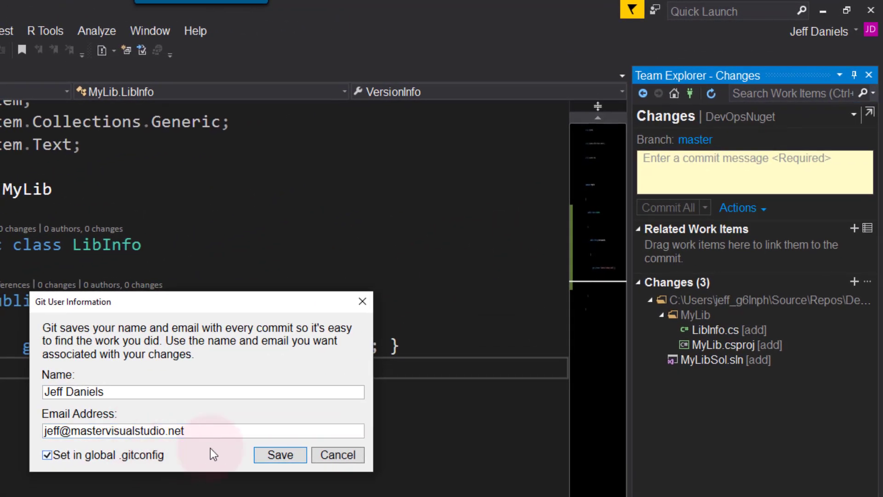
{"action": "left_click", "coordinate": [281, 455]}
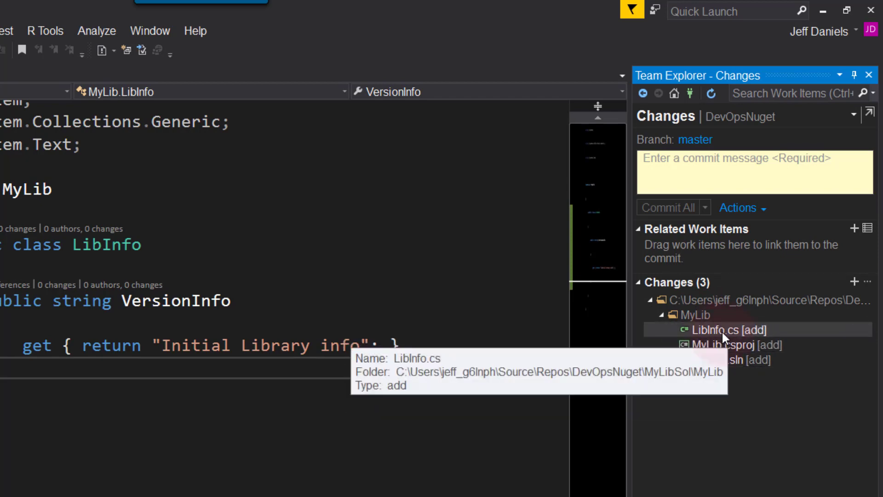
{"action": "left_click", "coordinate": [715, 170]}
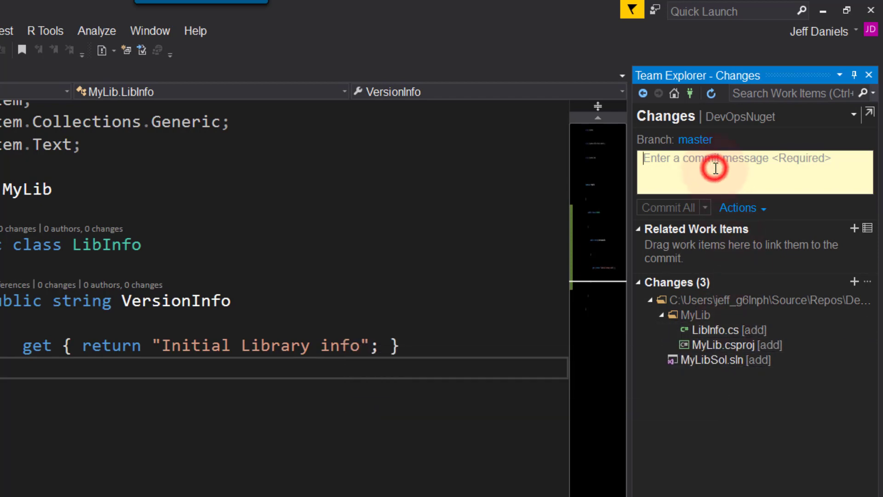
{"action": "type", "text": "Init"}
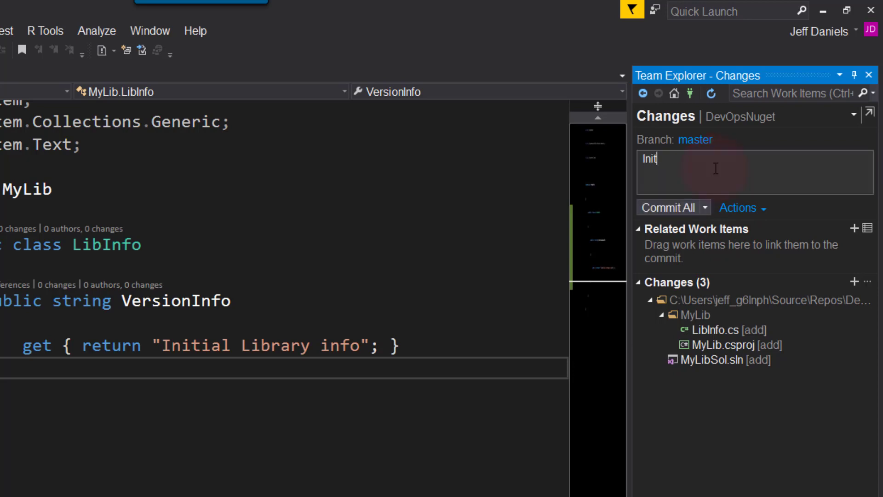
{"action": "type", "text": "ial Checkin"}
{"action": "left_click", "coordinate": [708, 208]}
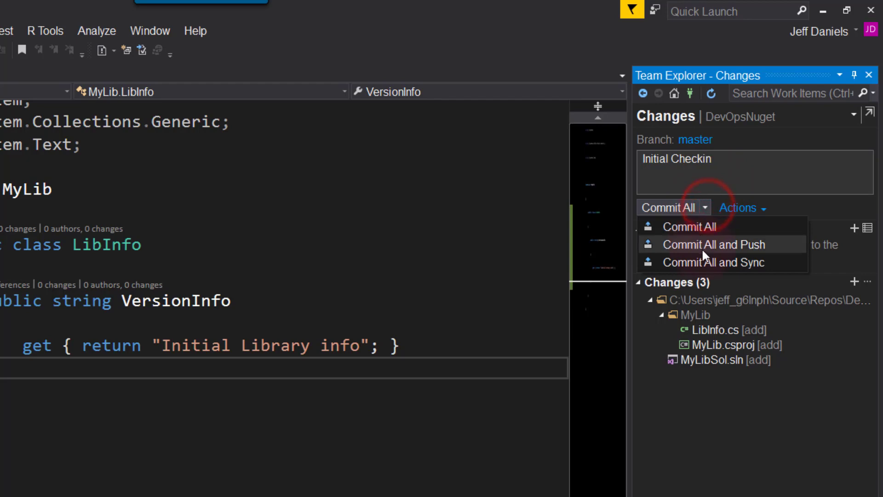
{"action": "left_click", "coordinate": [703, 246]}
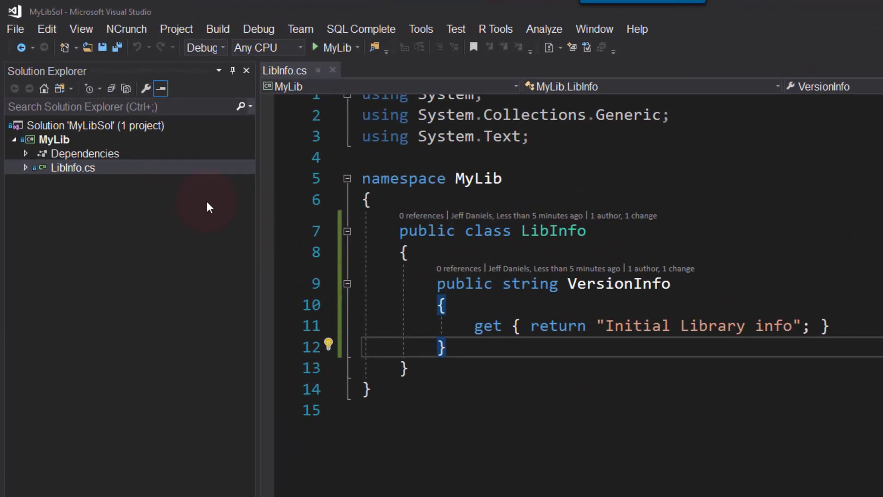
- Set MyLib's package version to 1.0.1.0 on the project properties' Package page
{"action": "right_click", "coordinate": [55, 136]}
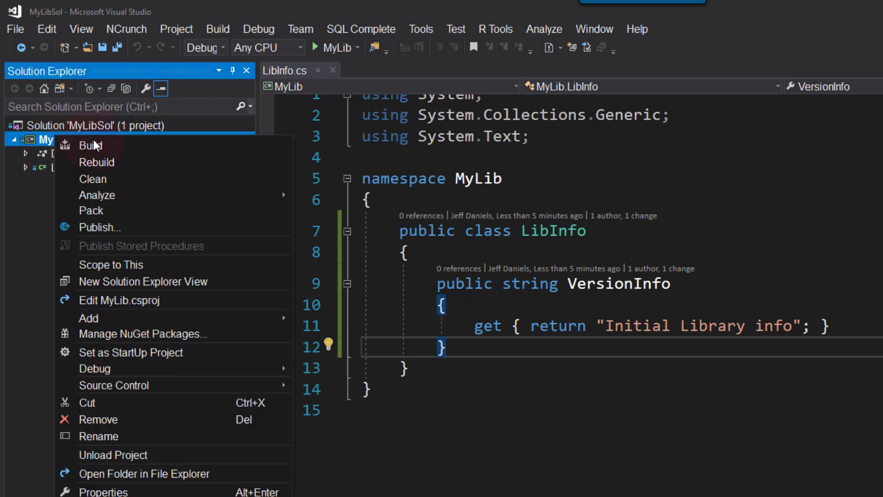
{"action": "left_click", "coordinate": [106, 491]}
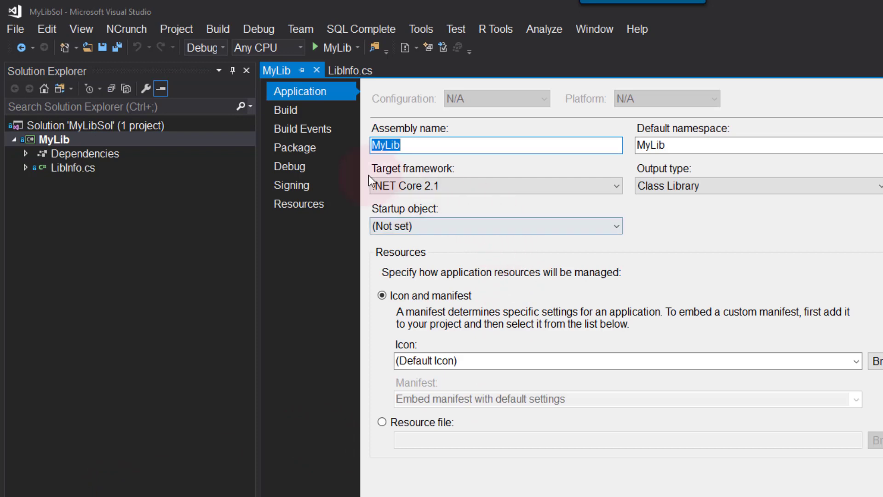
{"action": "left_click", "coordinate": [304, 113]}
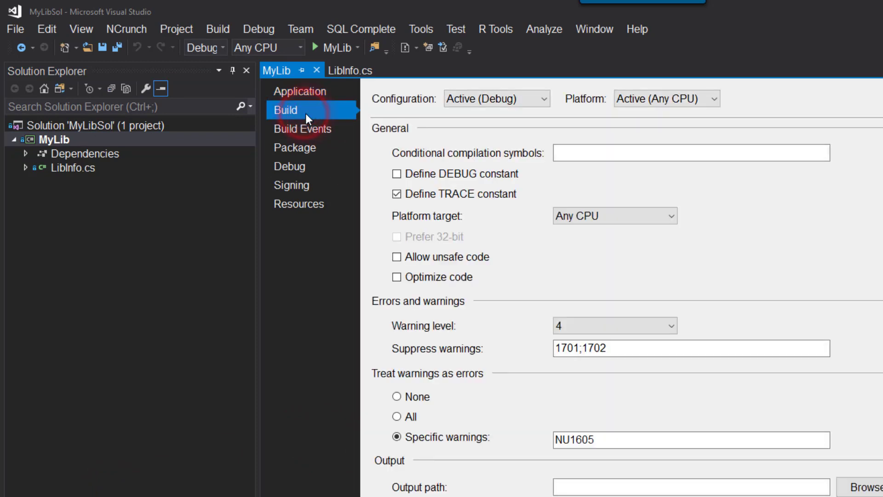
{"action": "left_click", "coordinate": [307, 146]}
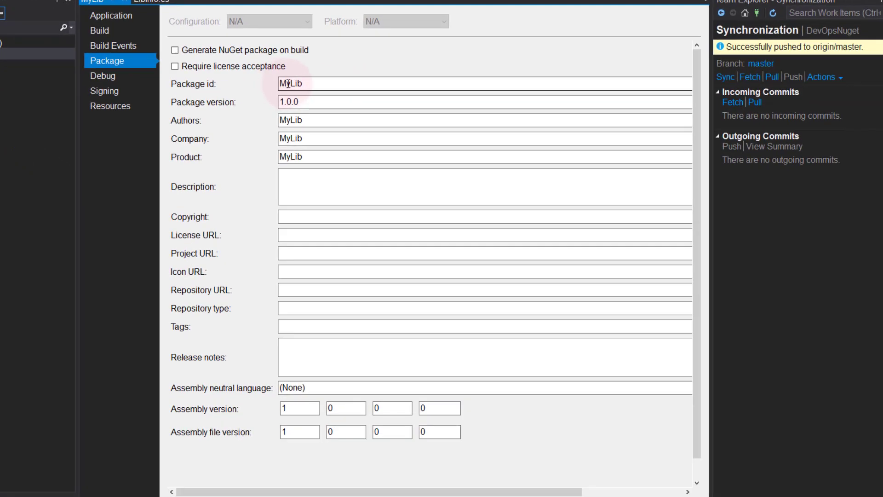
{"action": "left_click", "coordinate": [287, 102]}
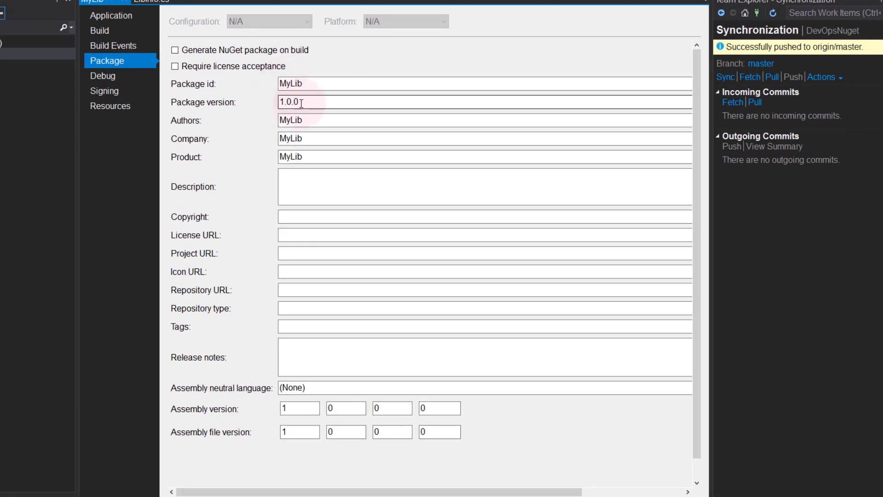
{"action": "left_click", "coordinate": [302, 102]}
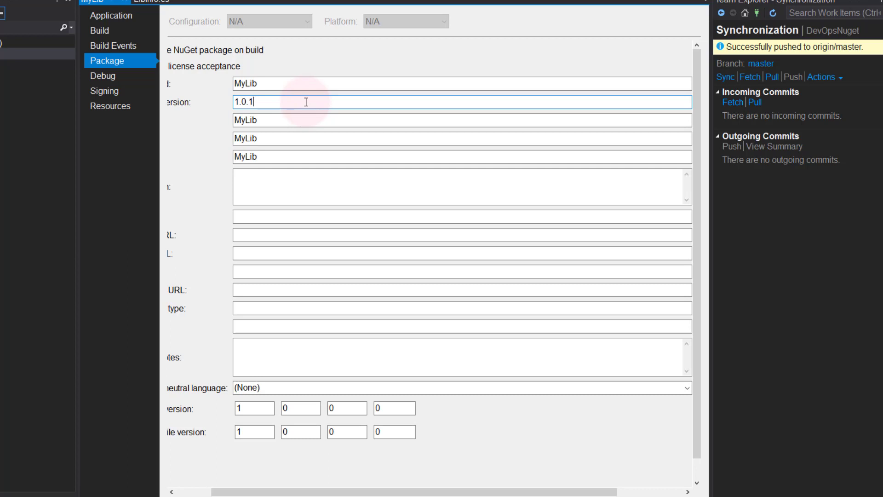
{"action": "left_click", "coordinate": [314, 124]}
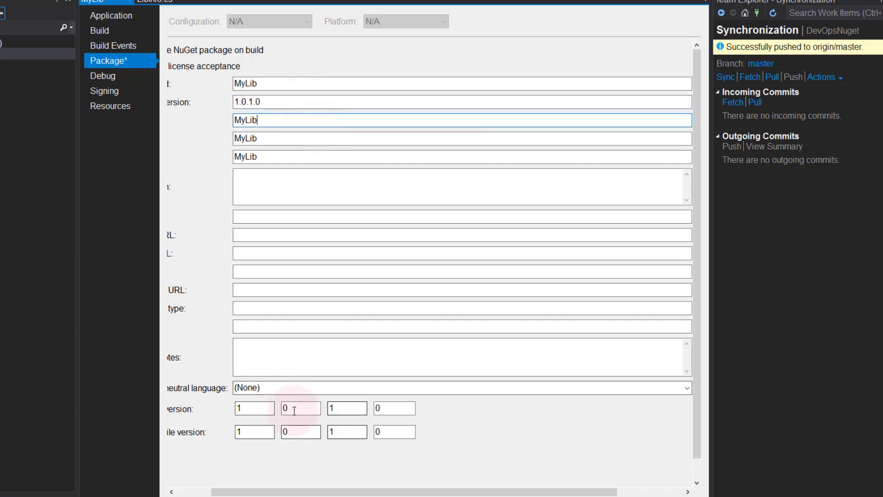
{"action": "left_click_drag", "start_coordinate": [222, 491], "coordinate": [187, 491]}
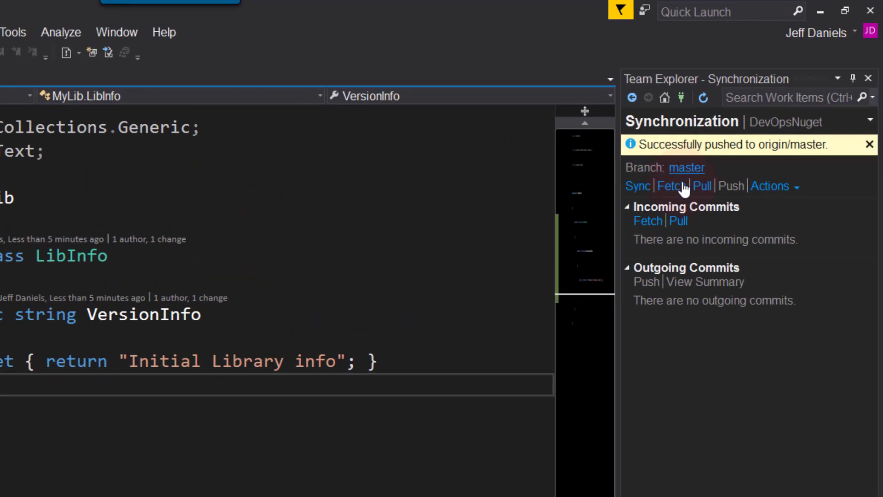
- Commit MyLib.csproj with message 'Update version info' and push it to master
{"action": "left_click", "coordinate": [664, 97]}
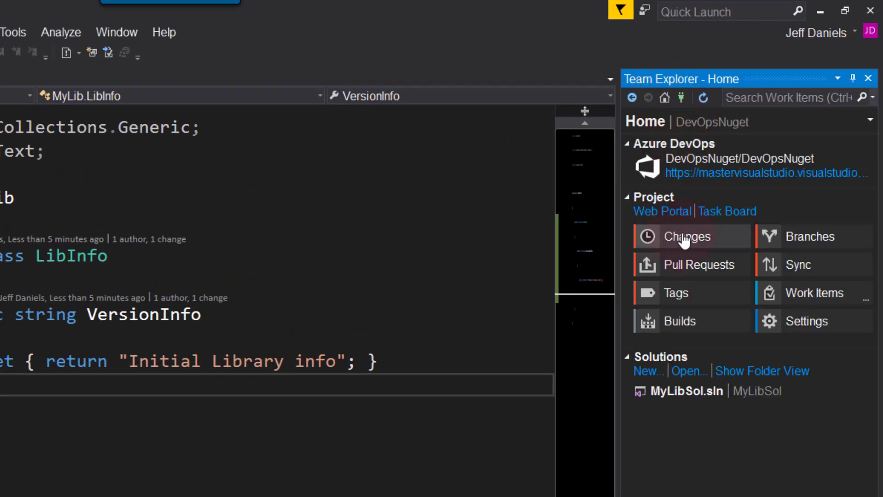
{"action": "left_click", "coordinate": [684, 238]}
{"action": "left_click", "coordinate": [677, 167]}
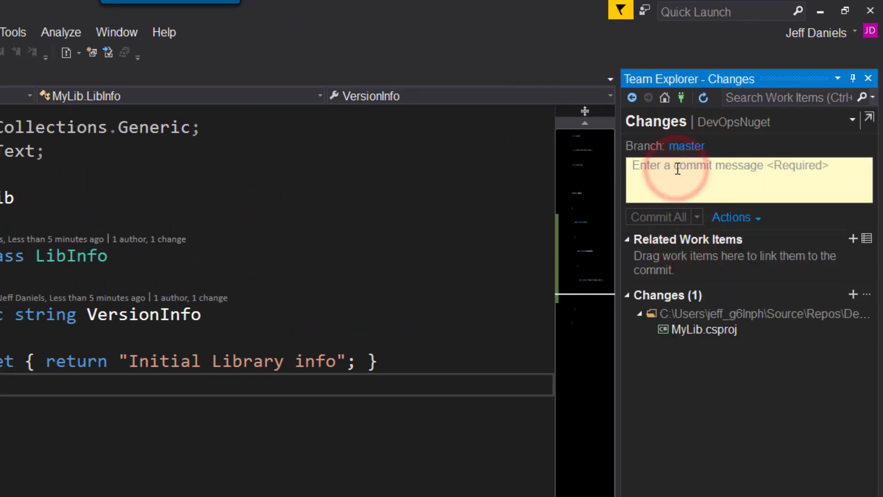
{"action": "type", "text": "Update version info"}
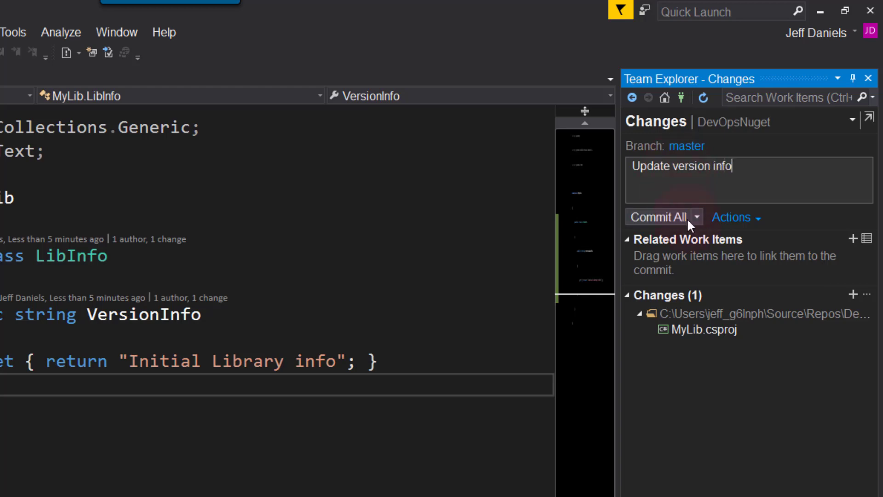
{"action": "left_click", "coordinate": [697, 217]}
{"action": "left_click", "coordinate": [688, 255]}
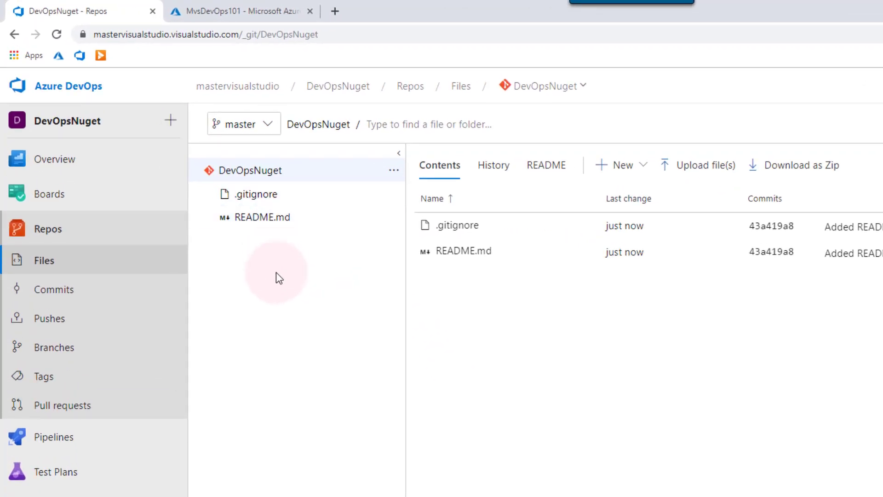
- Refresh the repo to check the MyLibSol folder and commit history, then go to Pipelines > Builds
{"action": "key", "text": "F5"}
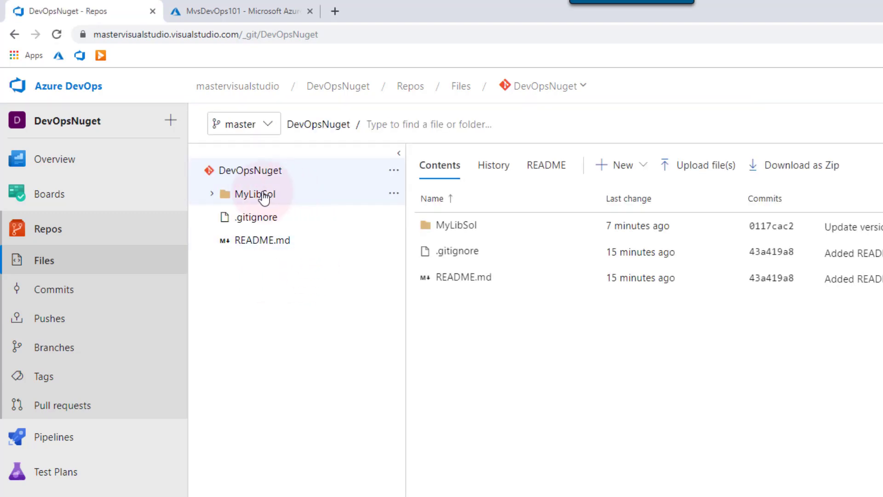
{"action": "left_click", "coordinate": [216, 194]}
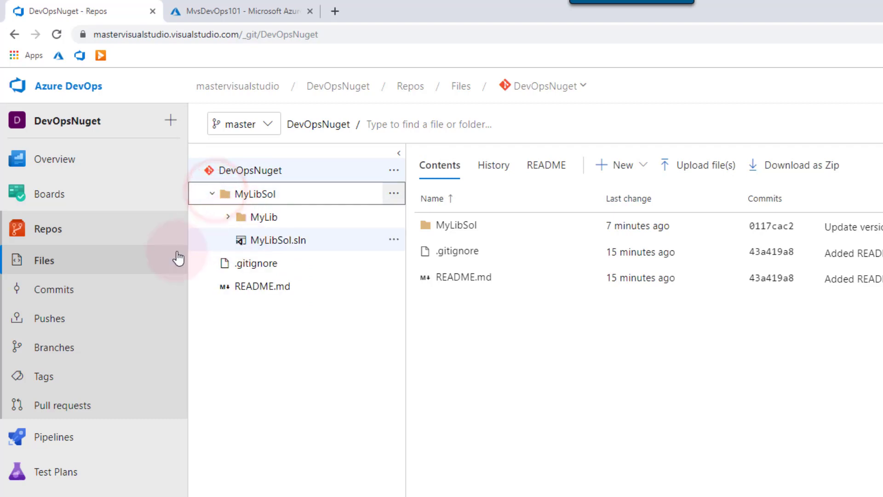
{"action": "left_click", "coordinate": [88, 297]}
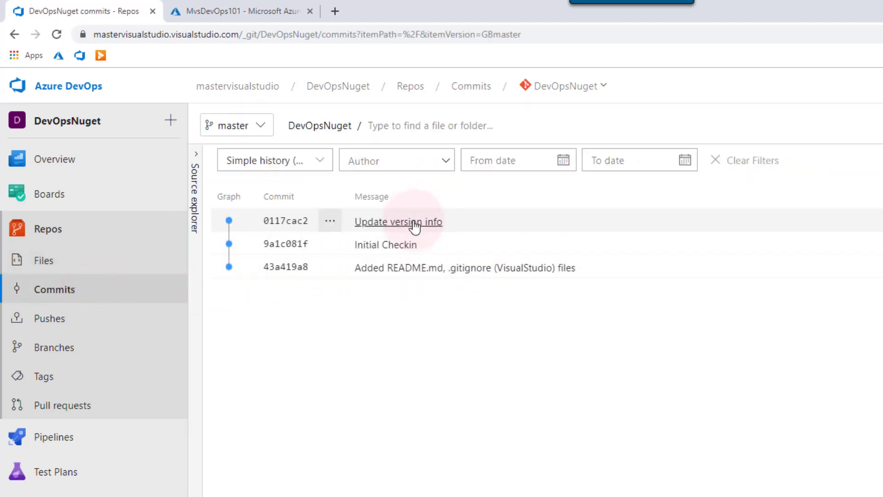
{"action": "mouse_move", "coordinate": [61, 433]}
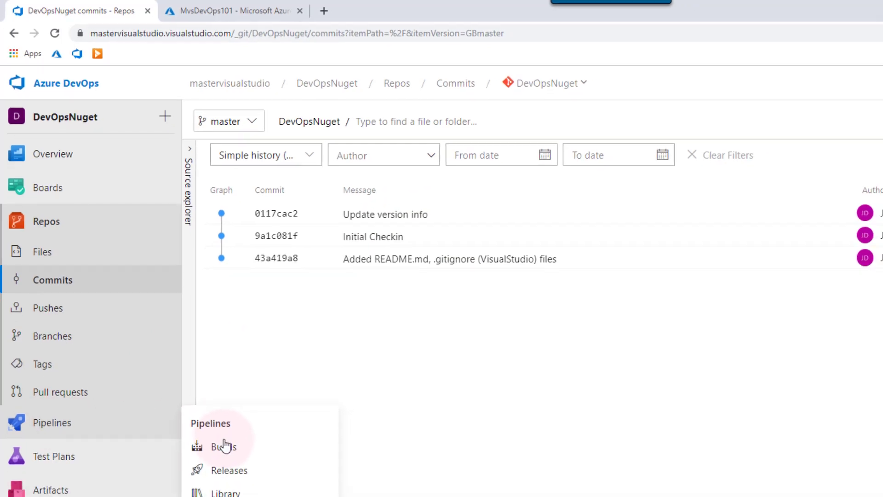
{"action": "left_click", "coordinate": [224, 446]}
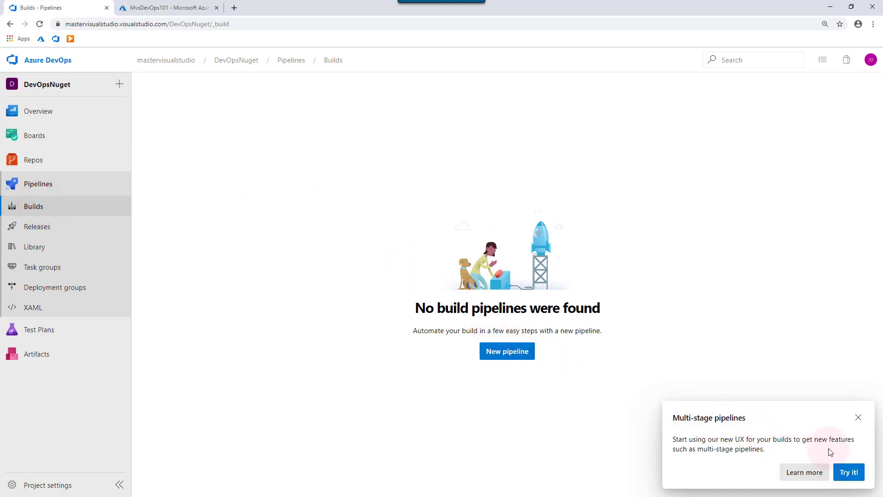
- Start a classic-editor pipeline on DevOpsNuget's master branch using the .NET Desktop template
{"action": "left_click", "coordinate": [858, 417]}
{"action": "left_click", "coordinate": [510, 354]}
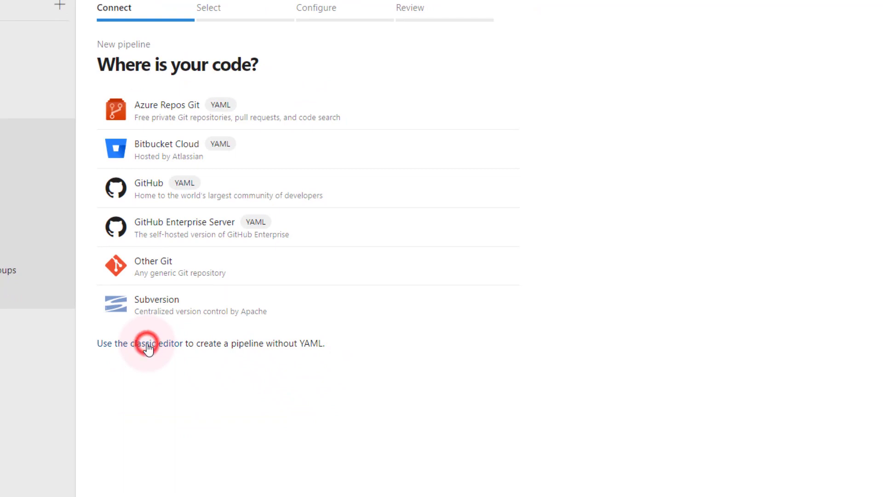
{"action": "left_click", "coordinate": [147, 344]}
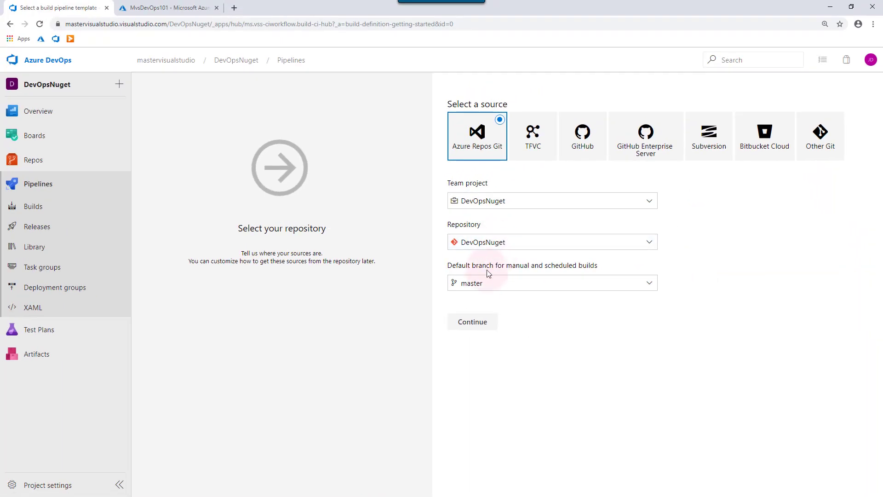
{"action": "left_click", "coordinate": [472, 322]}
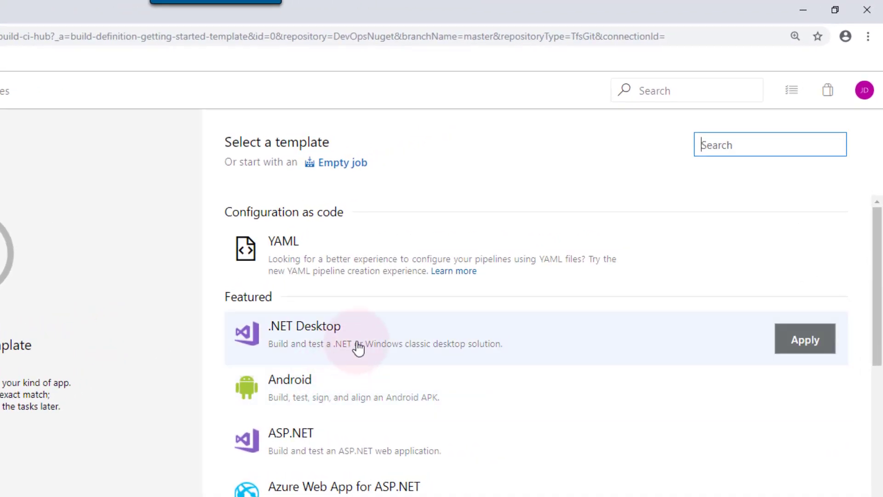
{"action": "left_click", "coordinate": [407, 337]}
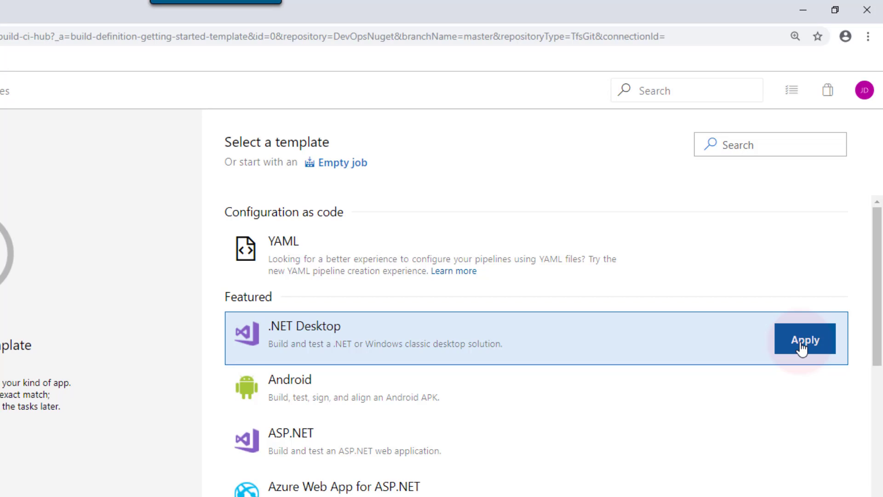
{"action": "left_click", "coordinate": [802, 348]}
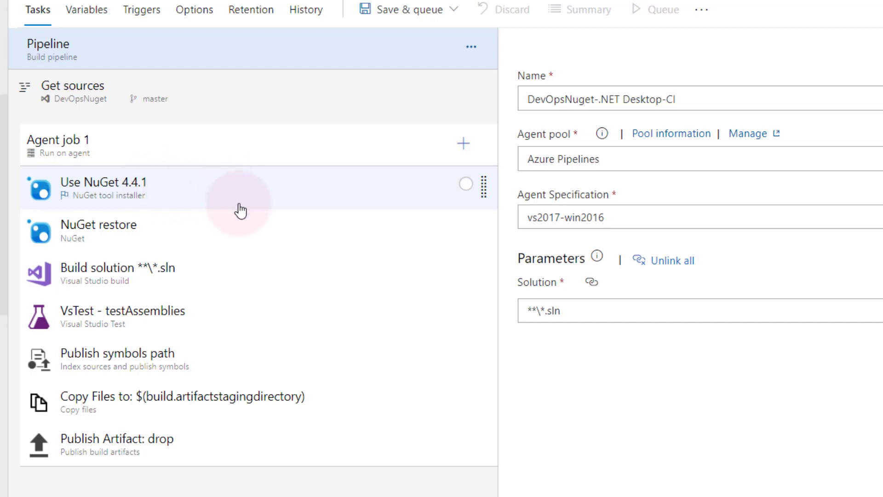
- Review the NuGet restore and Build solution tasks and remove the VsTest task
{"action": "left_click", "coordinate": [235, 224]}
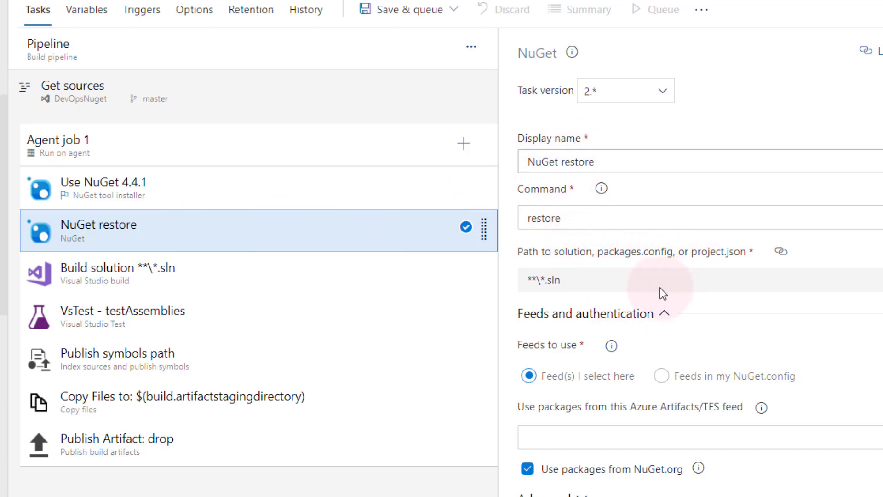
{"action": "left_click", "coordinate": [258, 279]}
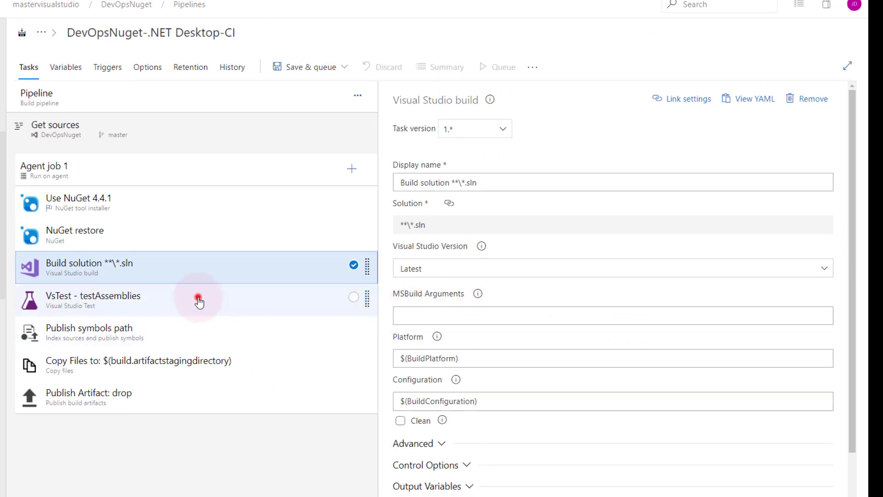
{"action": "left_click", "coordinate": [198, 300]}
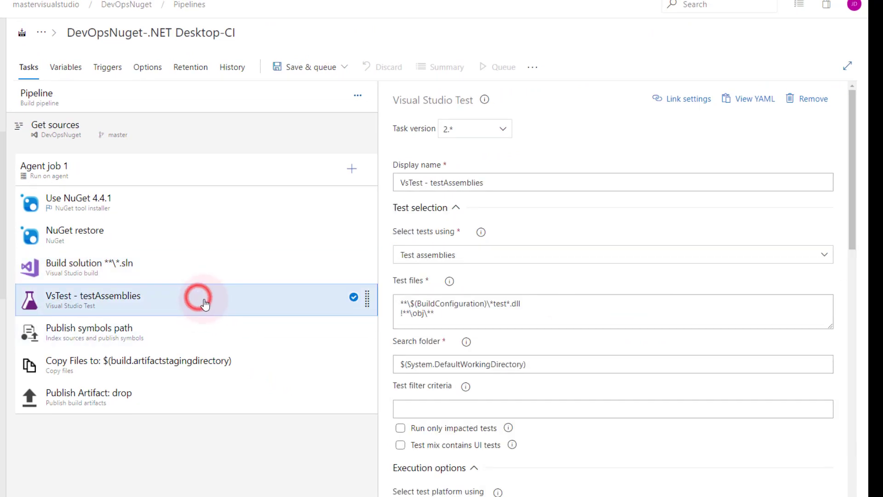
{"action": "left_click", "coordinate": [806, 102]}
- Check the Publish symbols, Copy Files and Publish Artifact: drop tasks, then expand Save & queue options
{"action": "left_click", "coordinate": [254, 297]}
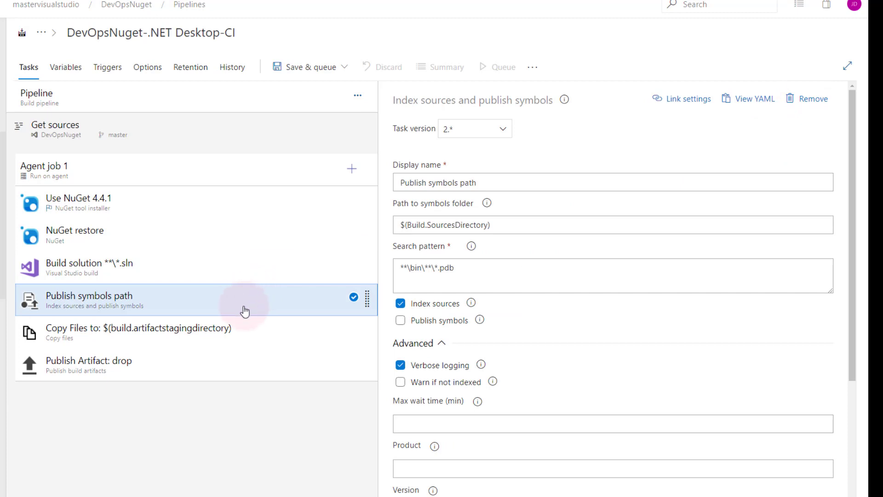
{"action": "left_click", "coordinate": [251, 326]}
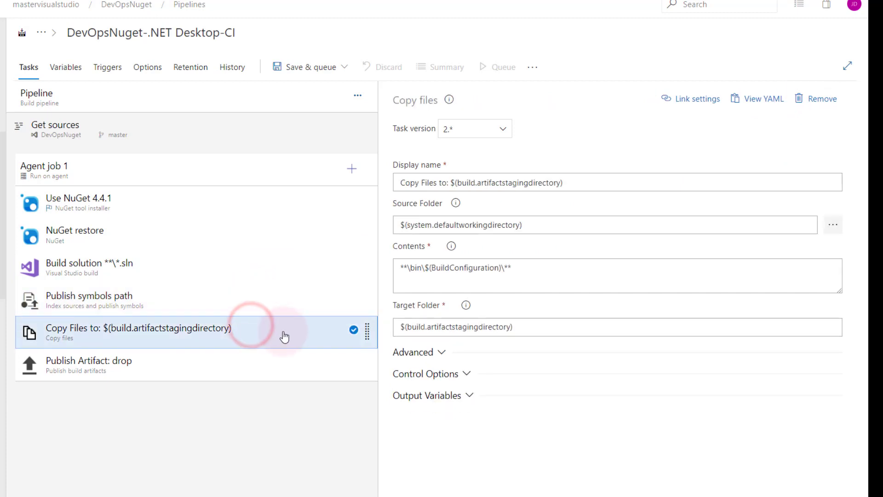
{"action": "left_click", "coordinate": [241, 361]}
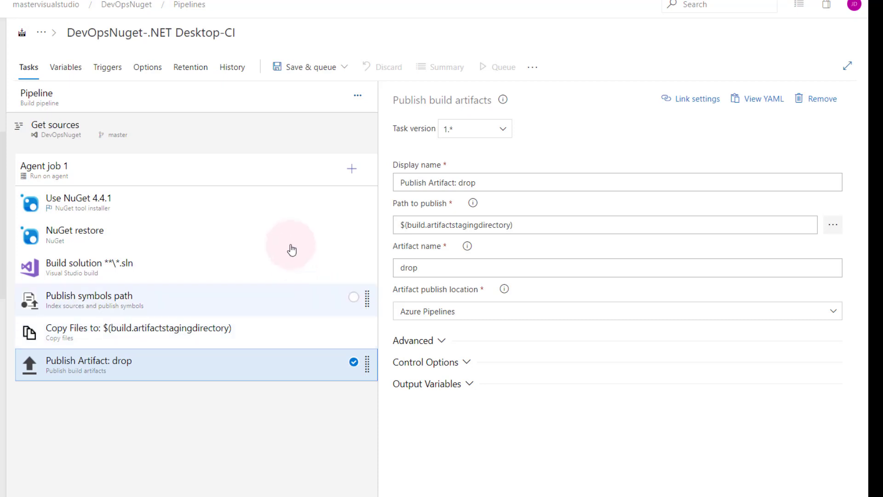
{"action": "left_click", "coordinate": [300, 75]}
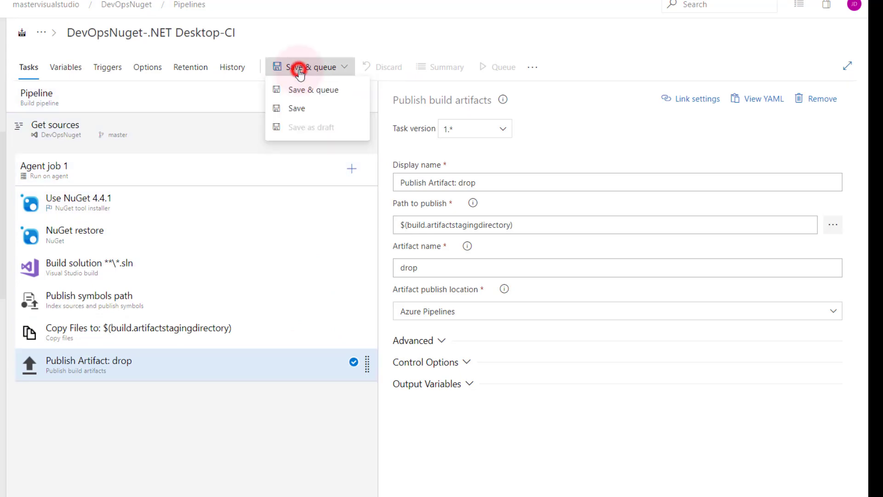
- Save and run the pipeline, producing successful build #20191025.1
{"action": "left_click", "coordinate": [299, 87]}
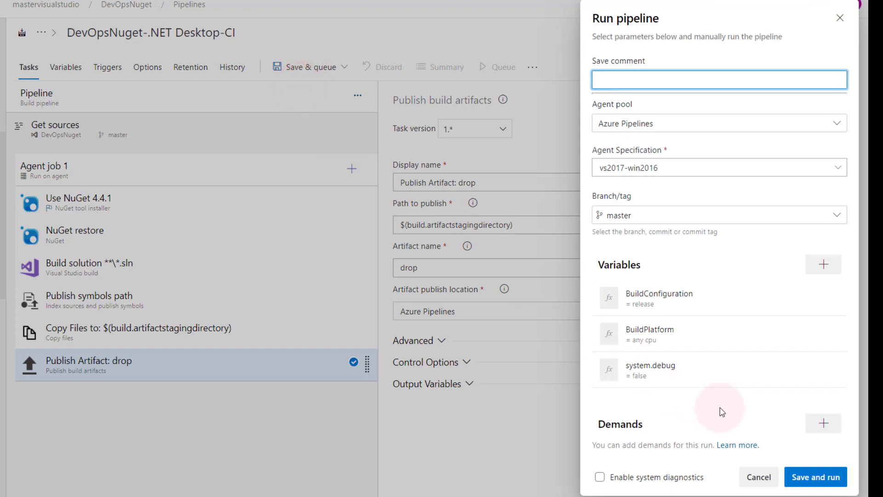
{"action": "left_click", "coordinate": [803, 475]}
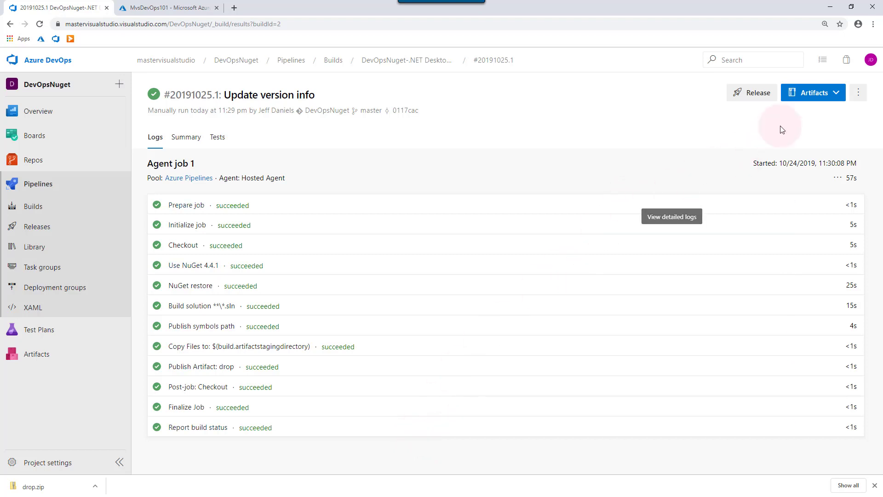
- Browse the drop artifact down to MyLibSol/MyLib/bin/Release/netcoreapp2.1
{"action": "left_click", "coordinate": [827, 95]}
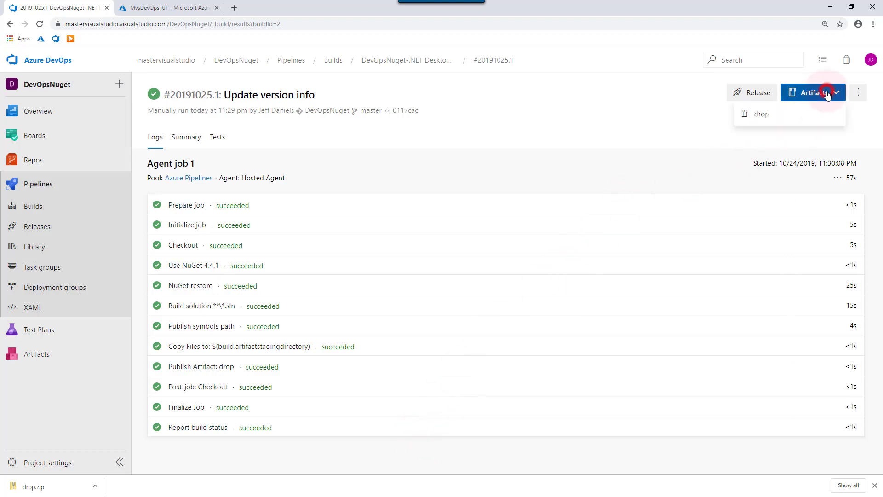
{"action": "left_click", "coordinate": [765, 112]}
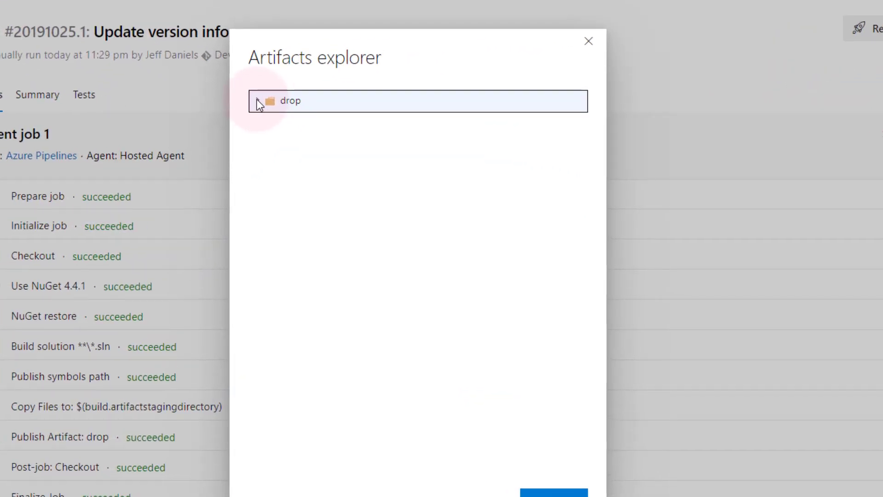
{"action": "left_click", "coordinate": [257, 99]}
{"action": "left_click", "coordinate": [267, 122]}
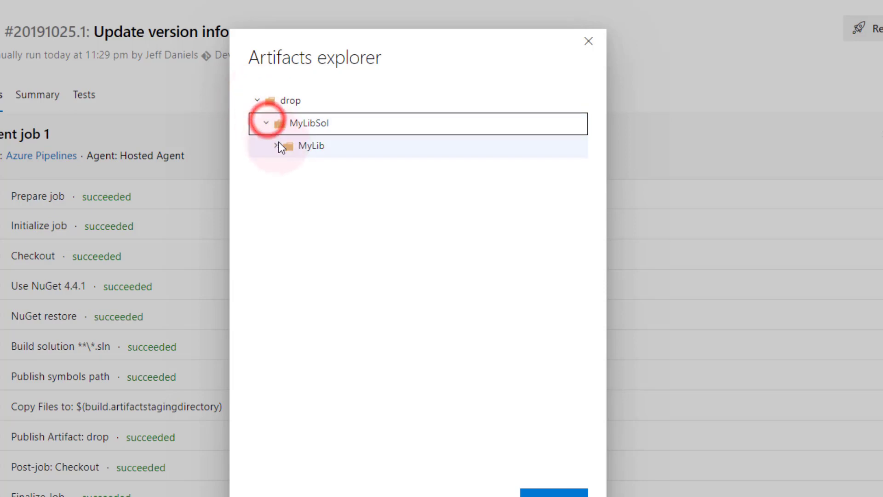
{"action": "left_click", "coordinate": [277, 144]}
{"action": "left_click", "coordinate": [285, 168]}
{"action": "left_click", "coordinate": [294, 190]}
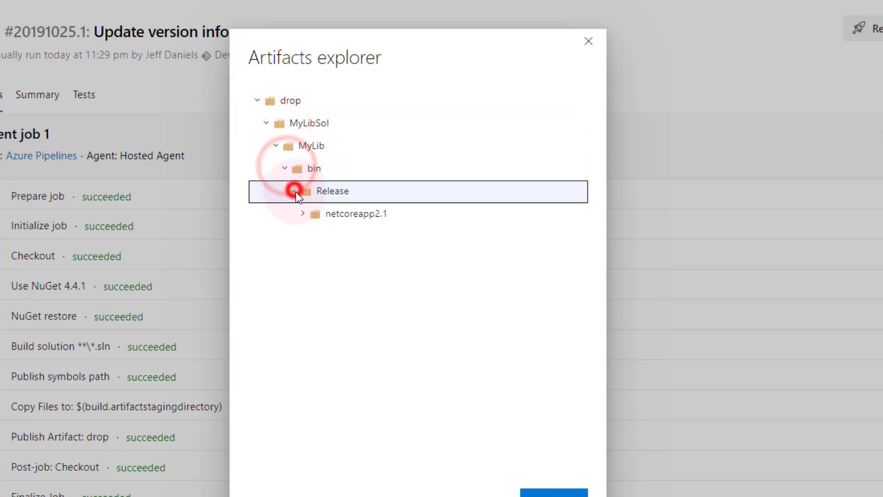
{"action": "left_click", "coordinate": [303, 213]}
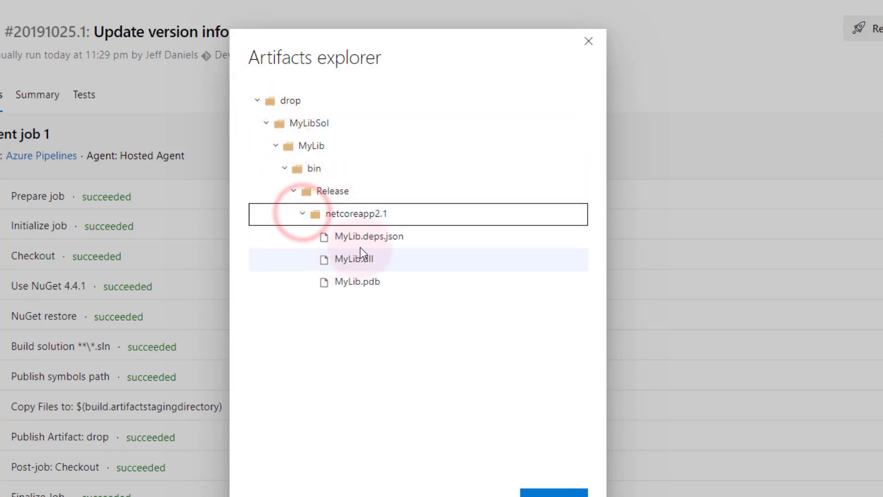
- Download MyLib.dll, keep it despite the warning, and show it in its folder
{"action": "left_click", "coordinate": [399, 255]}
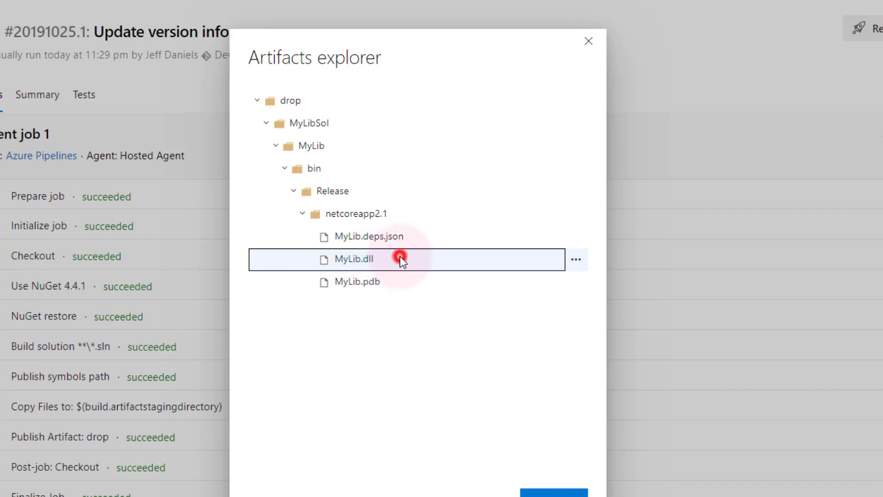
{"action": "left_click", "coordinate": [578, 262]}
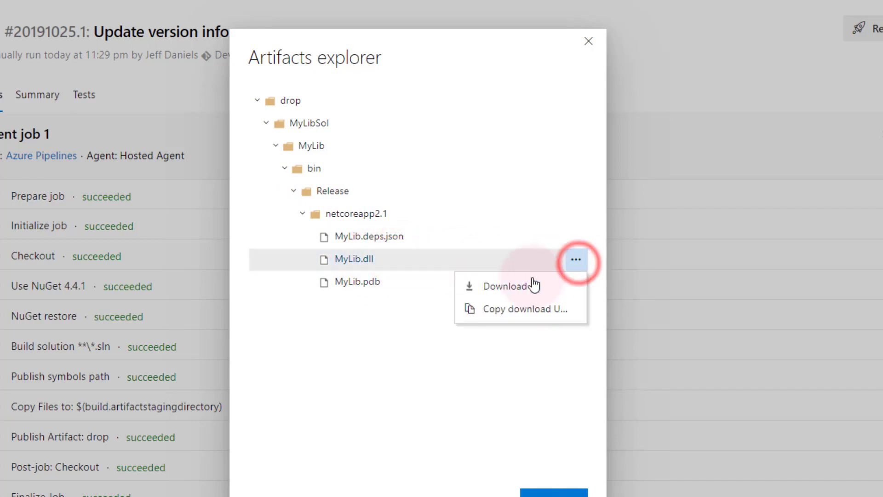
{"action": "left_click", "coordinate": [520, 288]}
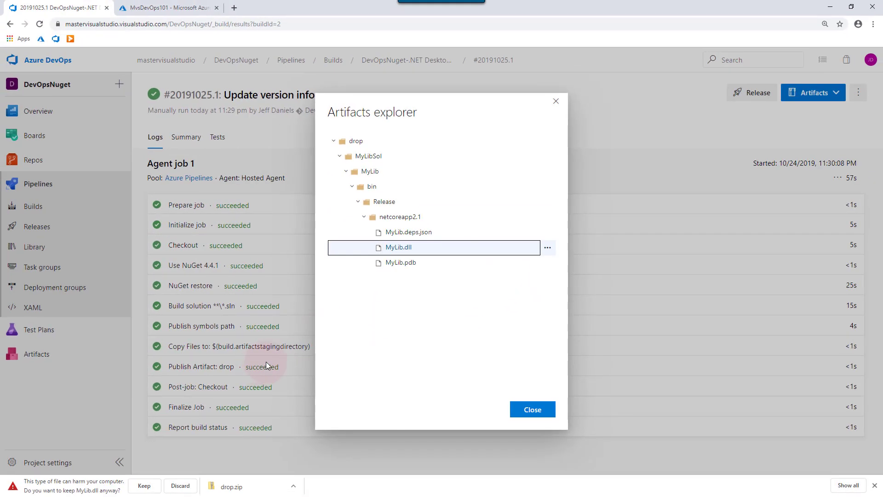
{"action": "left_click", "coordinate": [144, 485]}
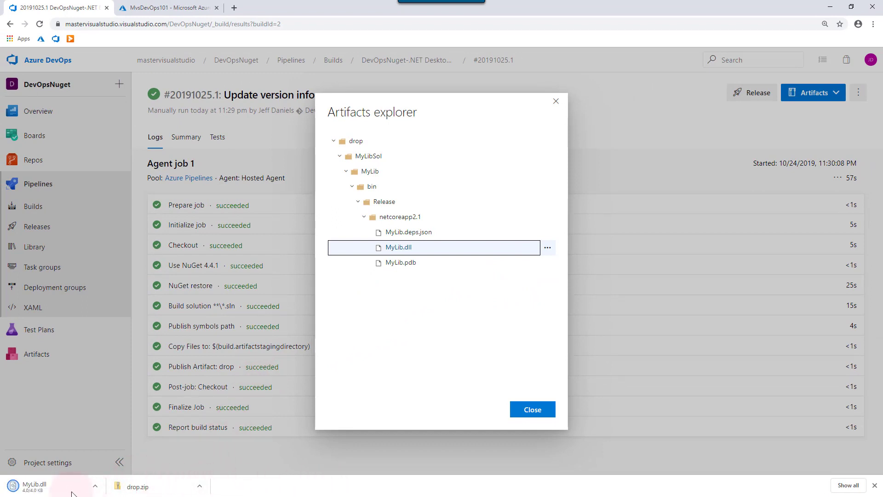
{"action": "left_click", "coordinate": [96, 487]}
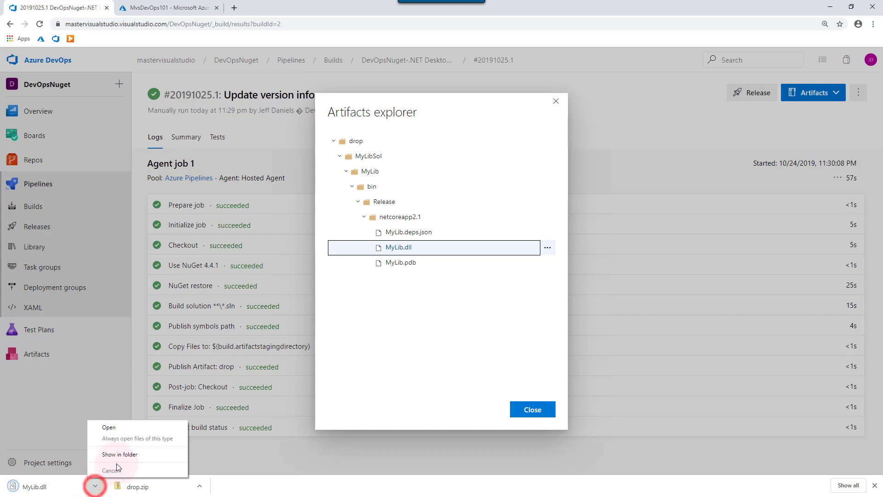
{"action": "left_click", "coordinate": [123, 459]}
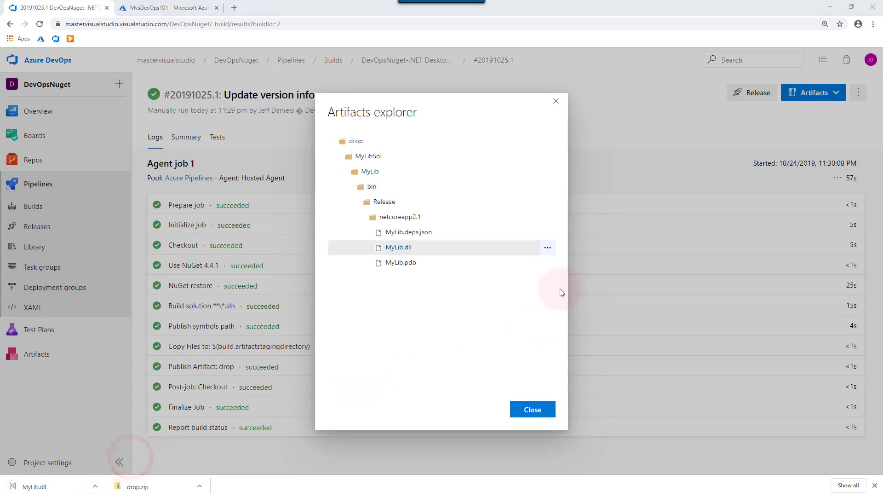
- Check MyLib.dll's version on the Details tab of its Properties
{"action": "left_click_drag", "start_coordinate": [530, 204], "coordinate": [203, 90]}
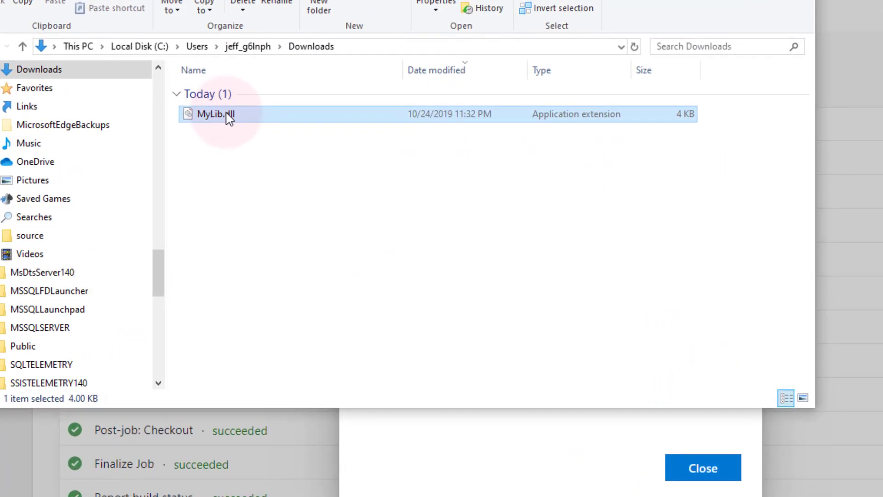
{"action": "right_click", "coordinate": [258, 167]}
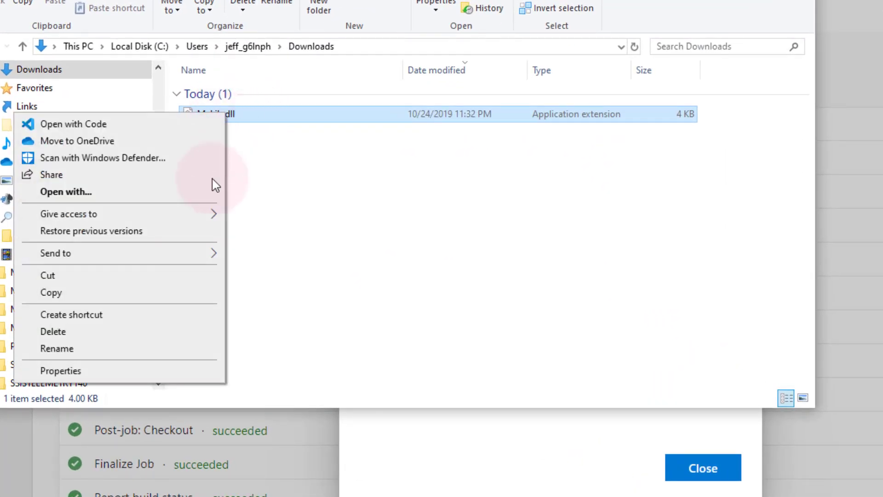
{"action": "left_click", "coordinate": [138, 371]}
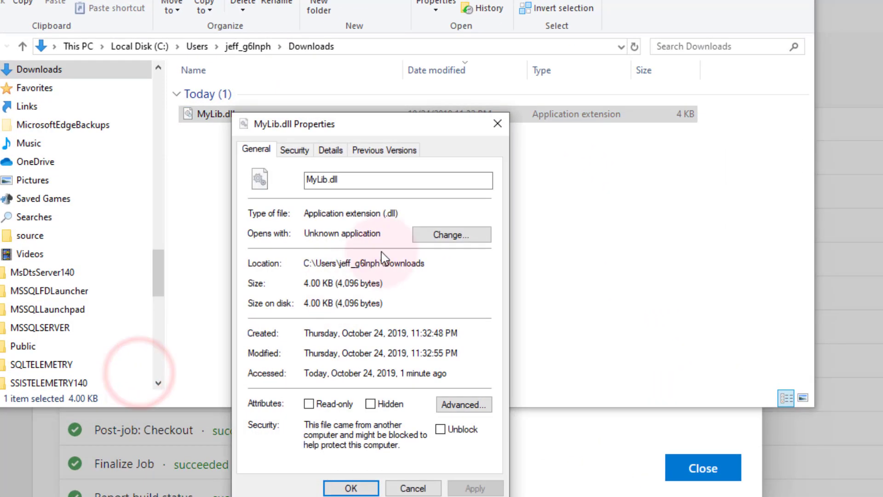
{"action": "left_click", "coordinate": [333, 150]}
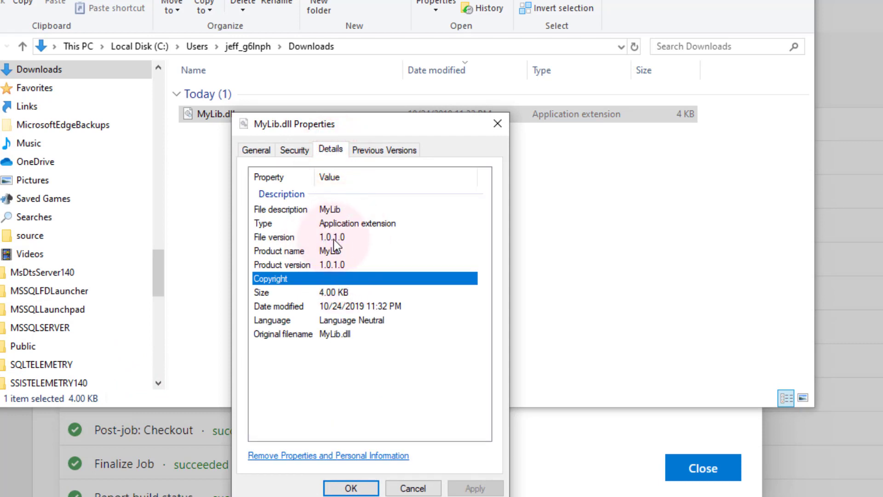
{"action": "left_click", "coordinate": [498, 123]}
- Add a File version column to the Downloads folder listing
{"action": "right_click", "coordinate": [725, 73]}
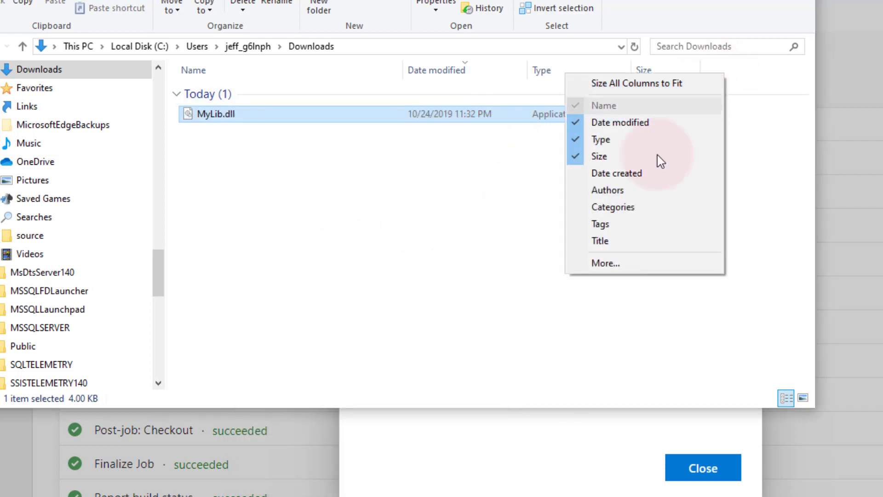
{"action": "left_click", "coordinate": [634, 259]}
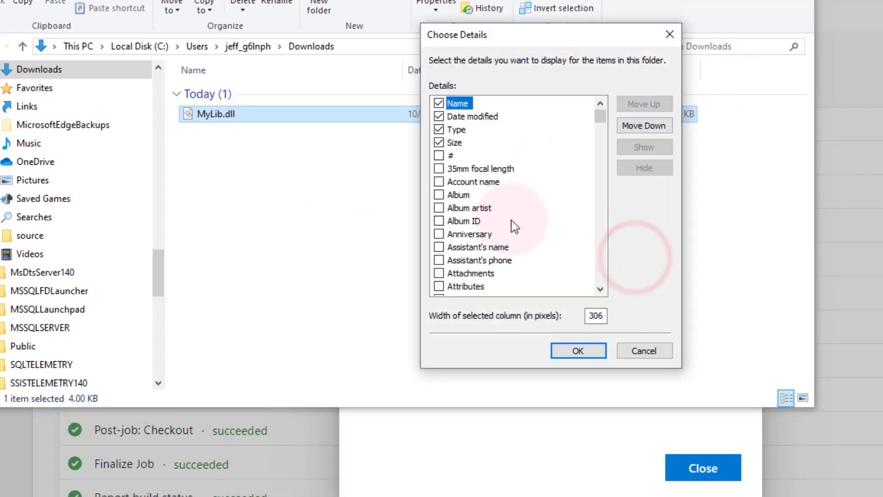
{"action": "left_click_drag", "start_coordinate": [600, 122], "coordinate": [602, 188]}
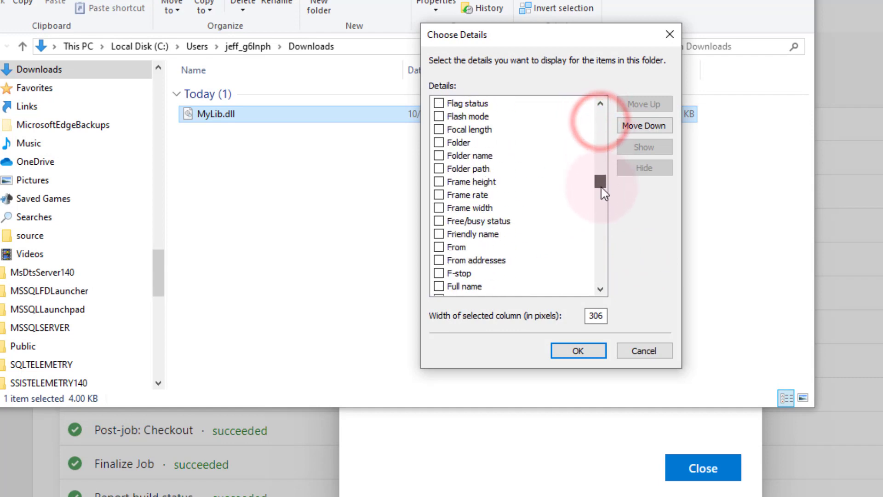
{"action": "scroll", "coordinate": [453, 140], "scroll_direction": "up", "scroll_amount": 1}
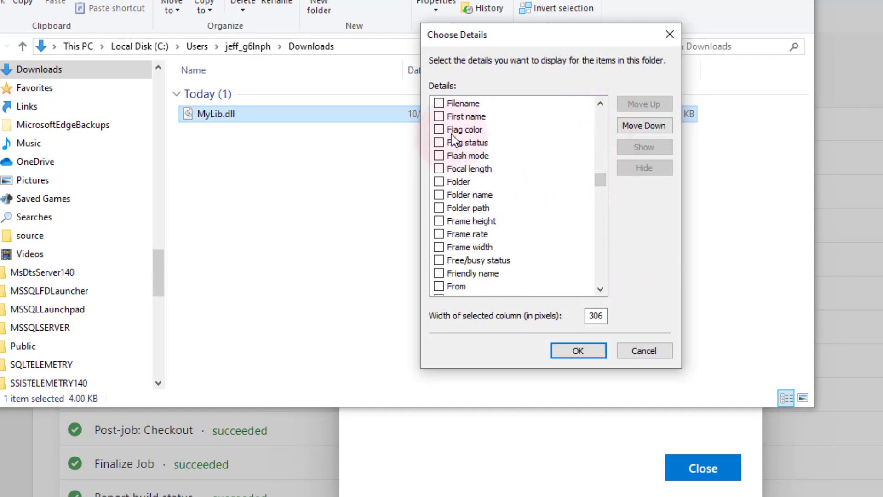
{"action": "scroll", "coordinate": [453, 131], "scroll_direction": "up", "scroll_amount": 1}
{"action": "left_click", "coordinate": [439, 130]}
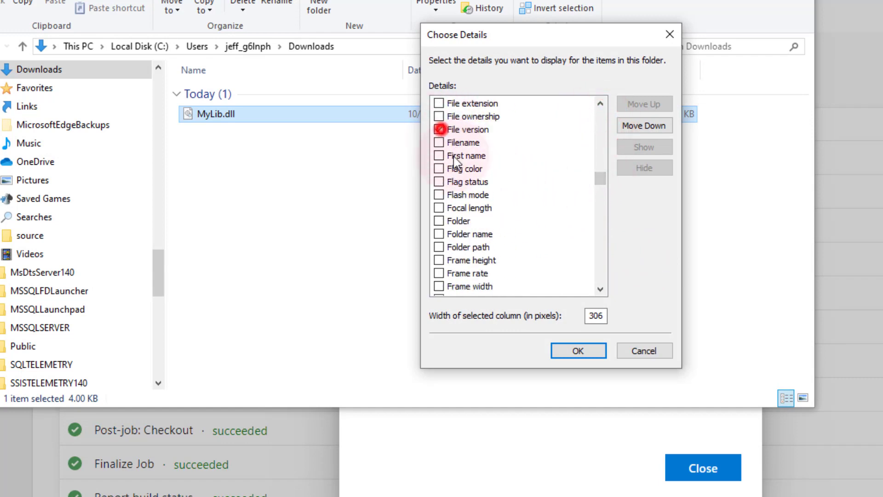
{"action": "left_click", "coordinate": [578, 350]}
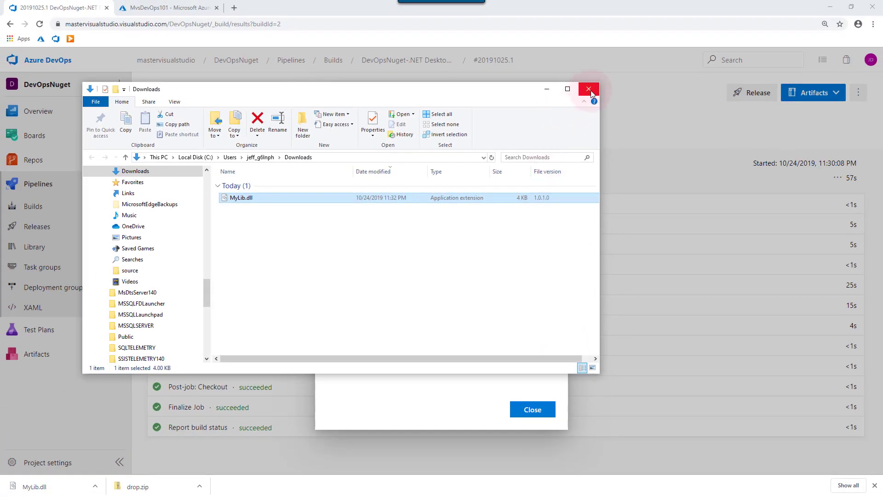
- Minimize Downloads, close the Artifacts explorer, and edit DevOpsNuget-.NET Desktop-CI from Builds
{"action": "left_click", "coordinate": [547, 91]}
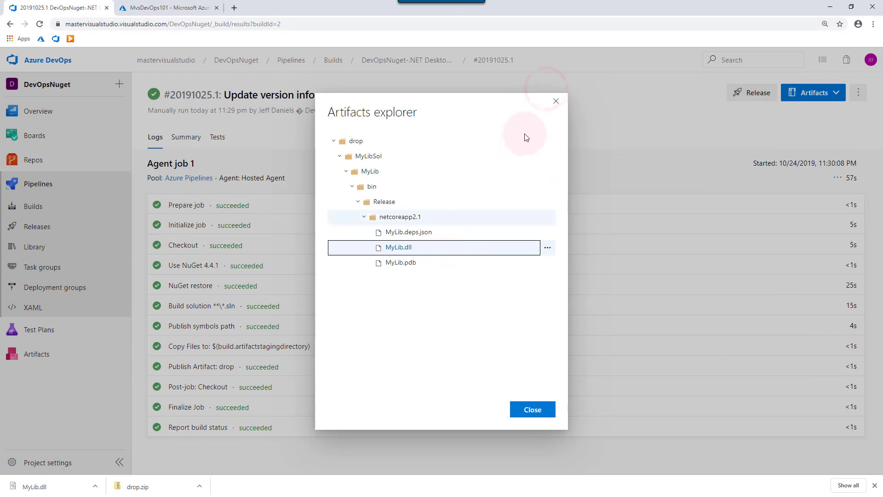
{"action": "left_click", "coordinate": [557, 104]}
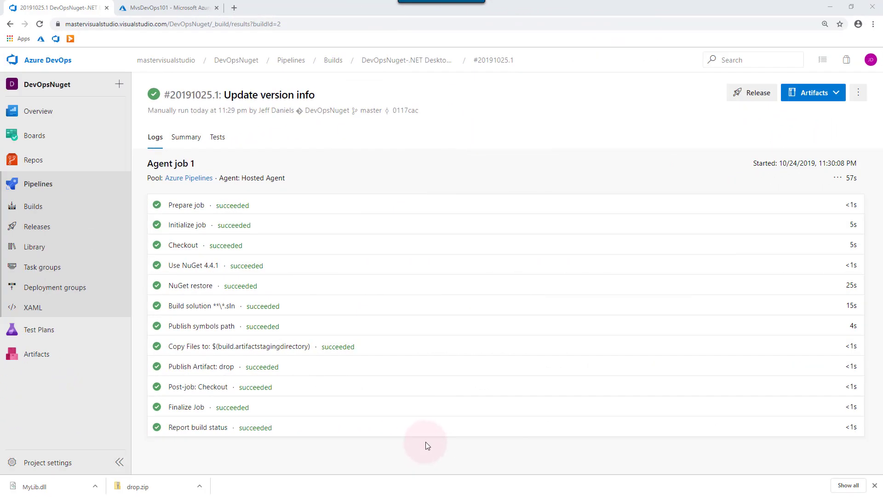
{"action": "left_click", "coordinate": [67, 209]}
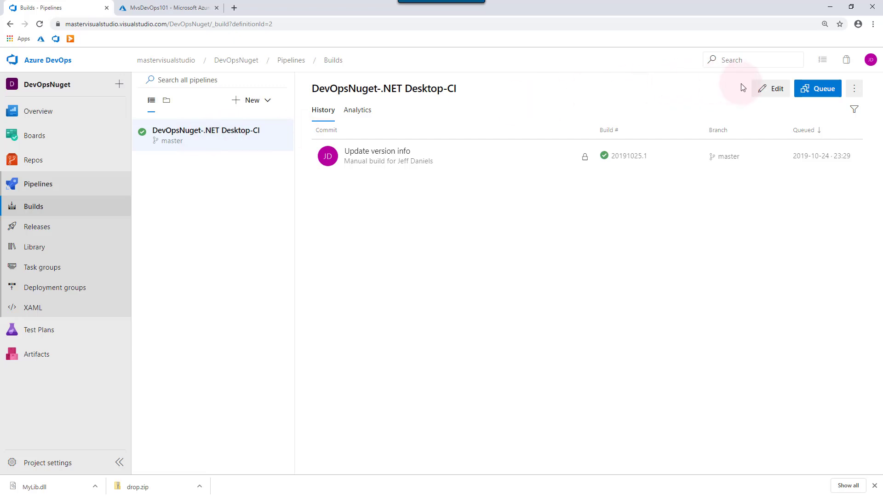
{"action": "left_click", "coordinate": [765, 90]}
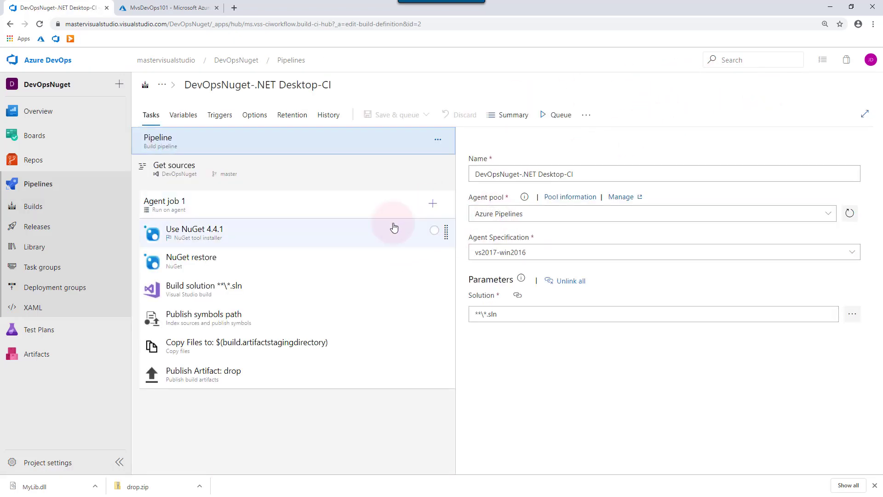
- Search Agent job 1's task catalogue for 'Asse' and open the Assembly Info Marketplace page
{"action": "left_click", "coordinate": [392, 227]}
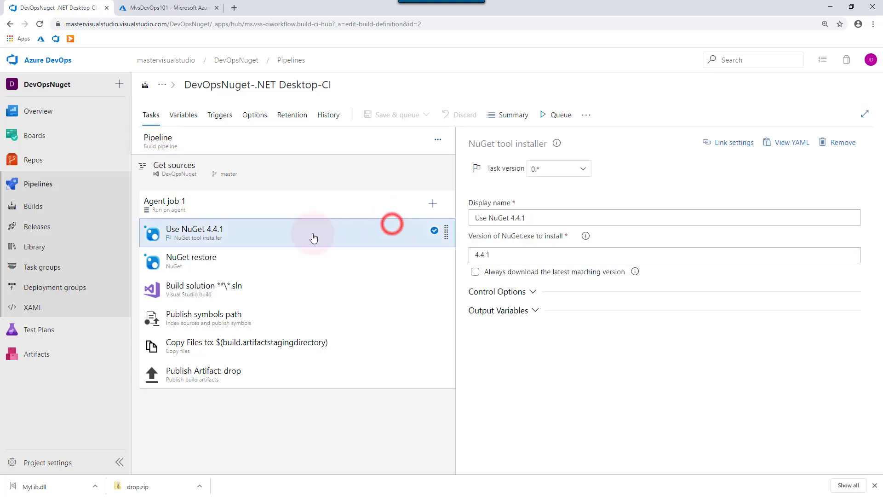
{"action": "left_click", "coordinate": [430, 203]}
{"action": "left_click", "coordinate": [774, 147]}
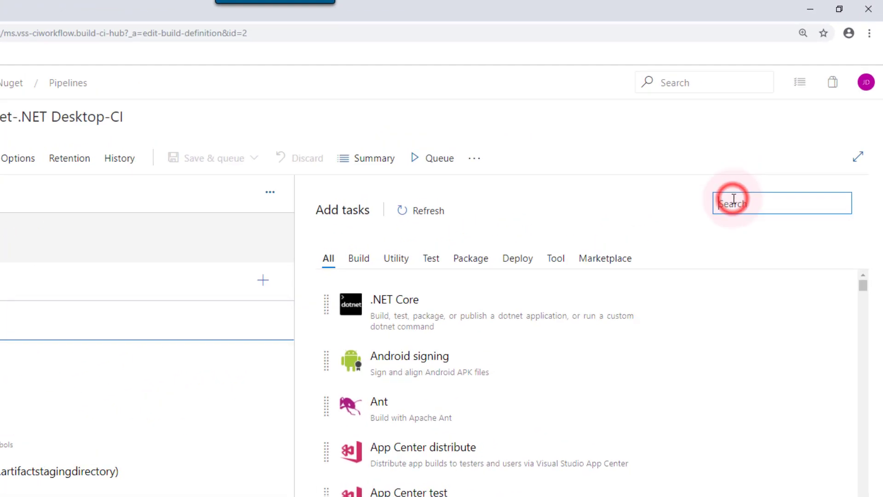
{"action": "type", "text": "Assembly"}
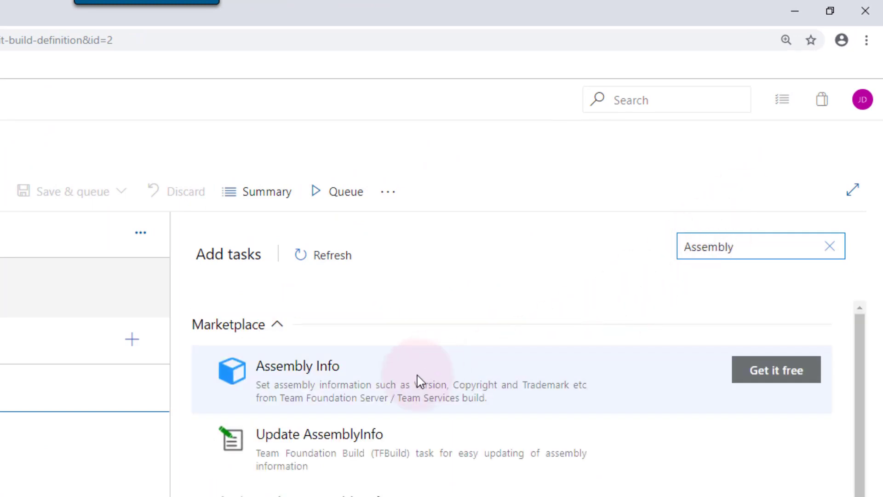
{"action": "left_click", "coordinate": [417, 373]}
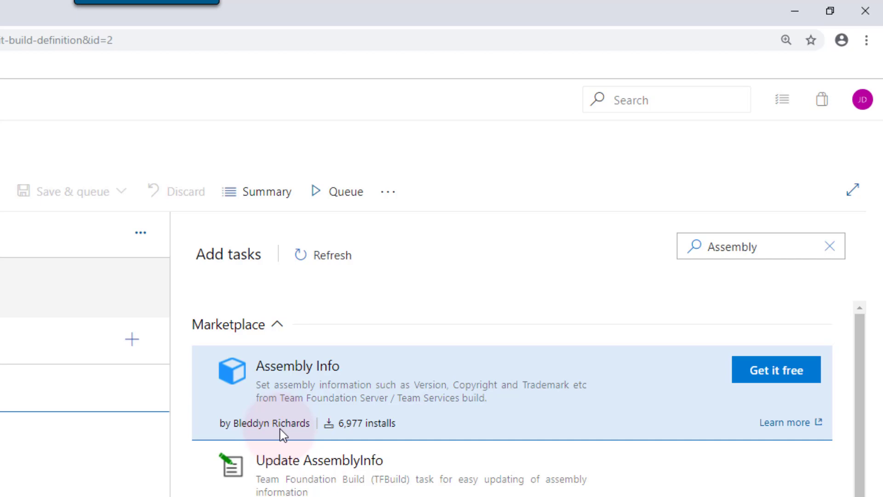
{"action": "left_click", "coordinate": [761, 374]}
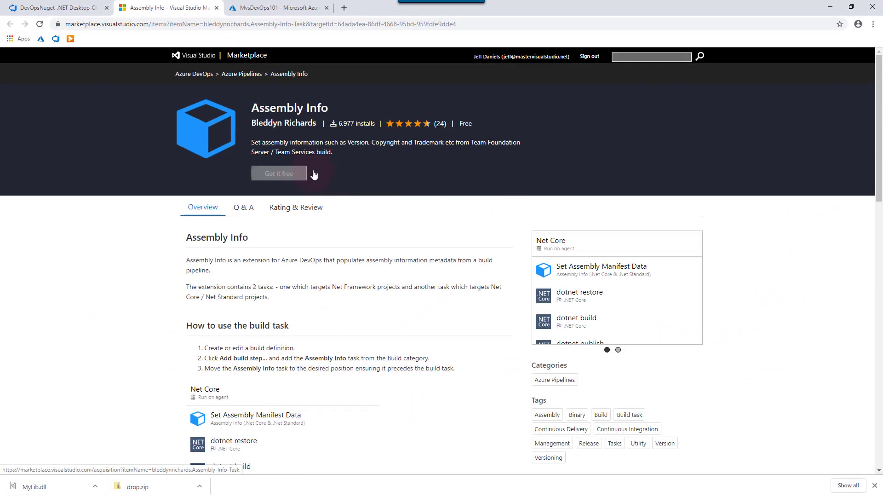
- Get Assembly Info free, install it into the organization, and close the Marketplace tab
{"action": "left_click", "coordinate": [293, 174]}
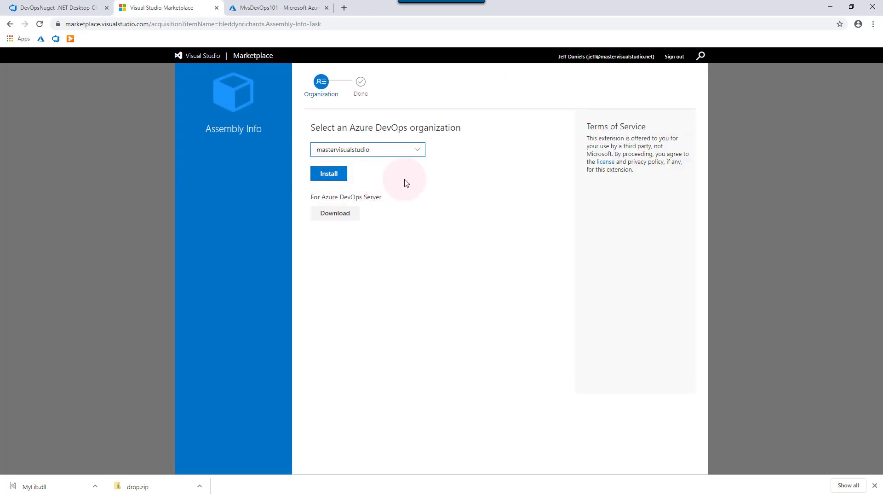
{"action": "left_click", "coordinate": [337, 179]}
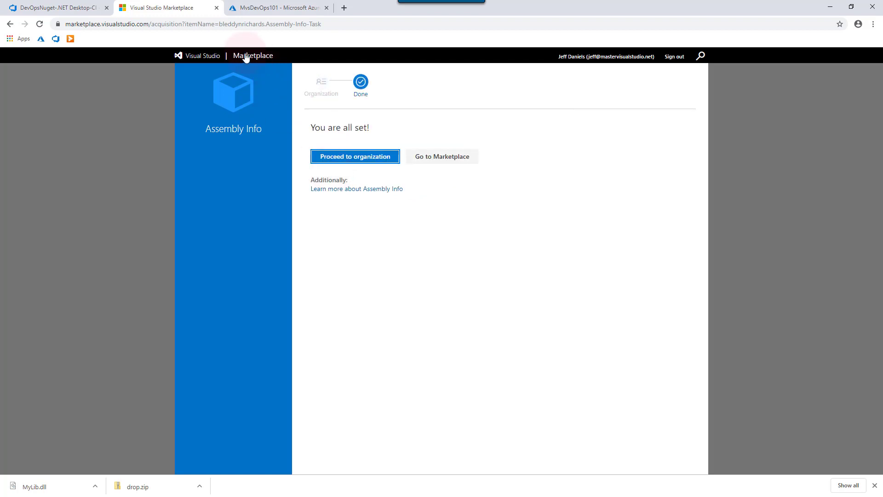
{"action": "left_click", "coordinate": [88, 8]}
{"action": "left_click", "coordinate": [216, 8]}
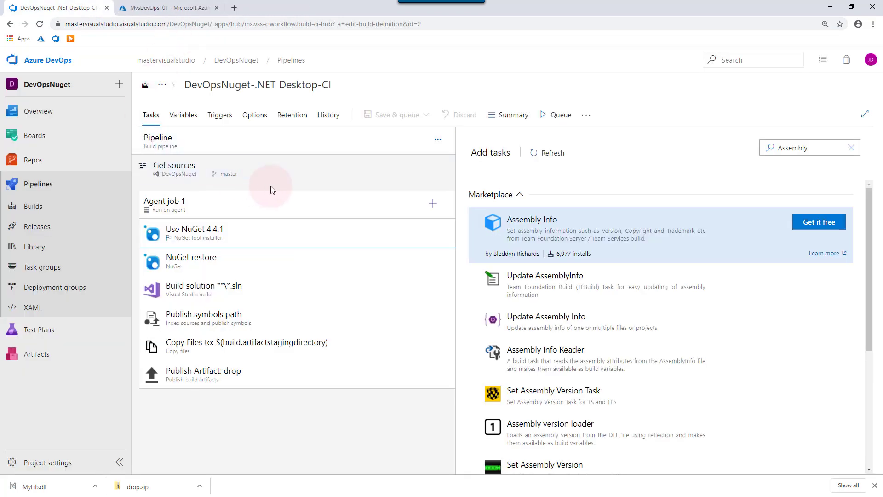
- Reload the editor and search Agent job 1's tasks for 'Assembly', checking the Assembly Info result
{"action": "left_click", "coordinate": [637, 184]}
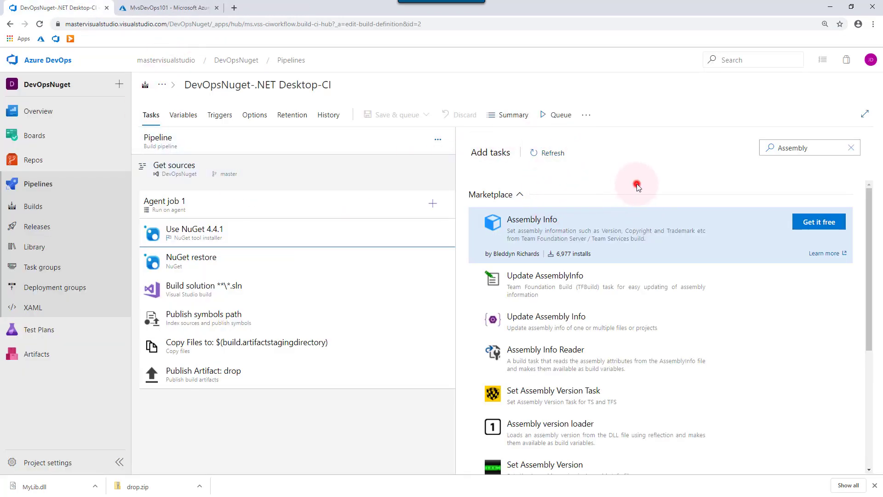
{"action": "key", "text": "F5"}
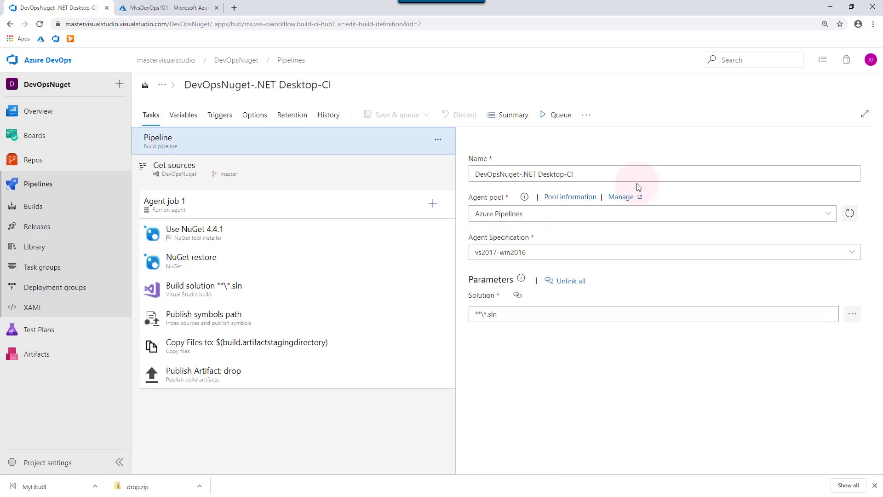
{"action": "left_click", "coordinate": [402, 235]}
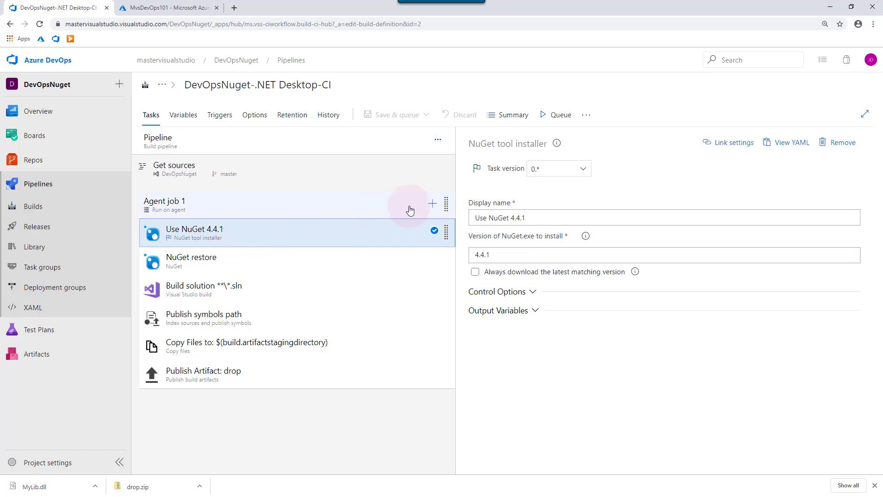
{"action": "left_click", "coordinate": [433, 203]}
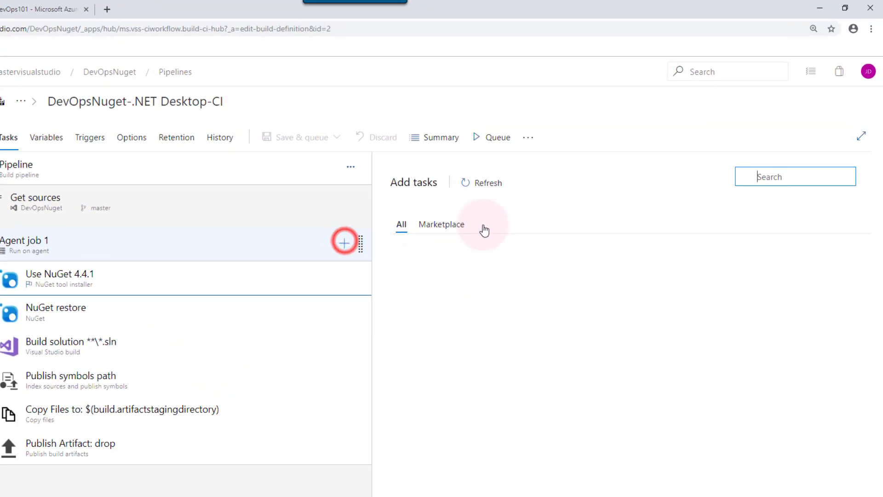
{"action": "left_click", "coordinate": [760, 174]}
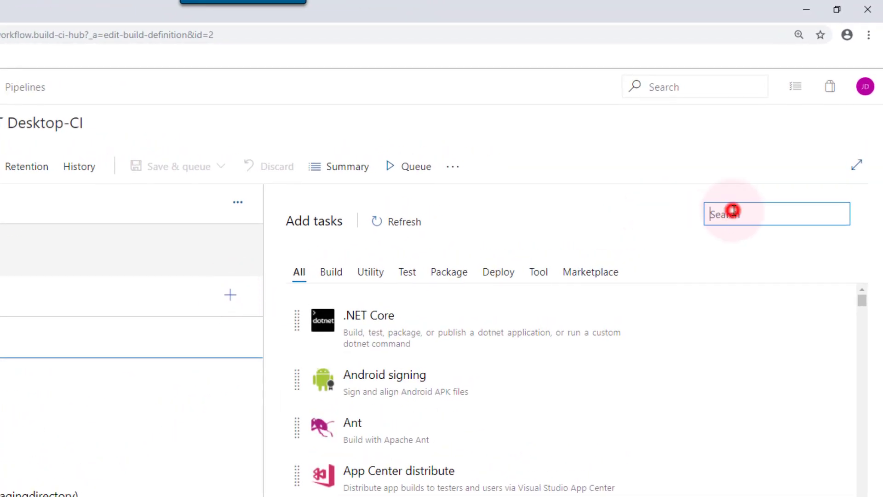
{"action": "type", "text": "Assembly"}
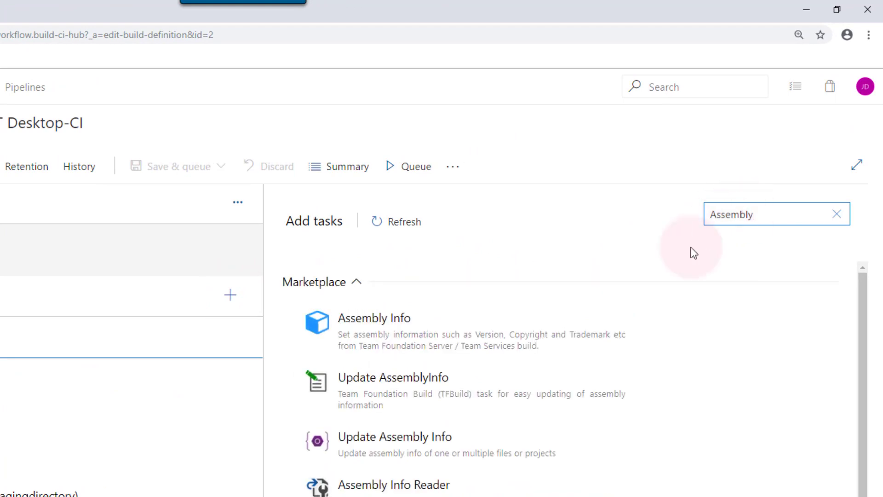
{"action": "left_click", "coordinate": [484, 340]}
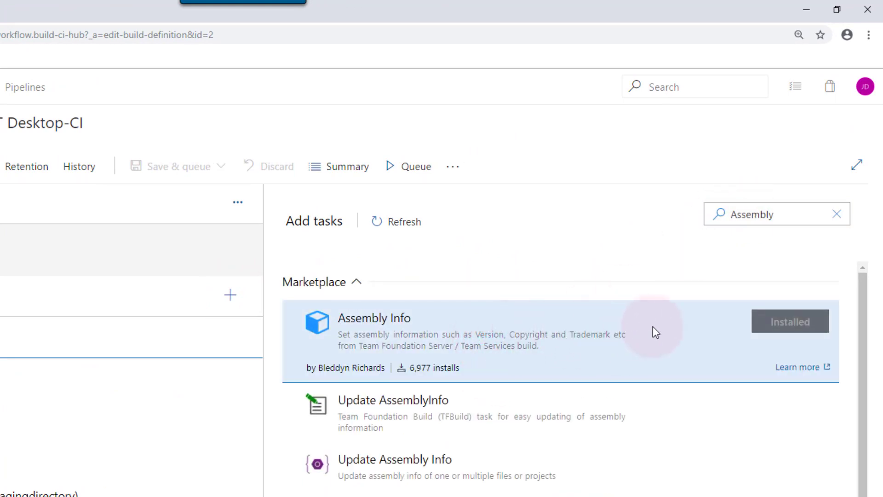
{"action": "left_click", "coordinate": [777, 322]}
{"action": "left_click", "coordinate": [588, 335]}
{"action": "left_click", "coordinate": [568, 329]}
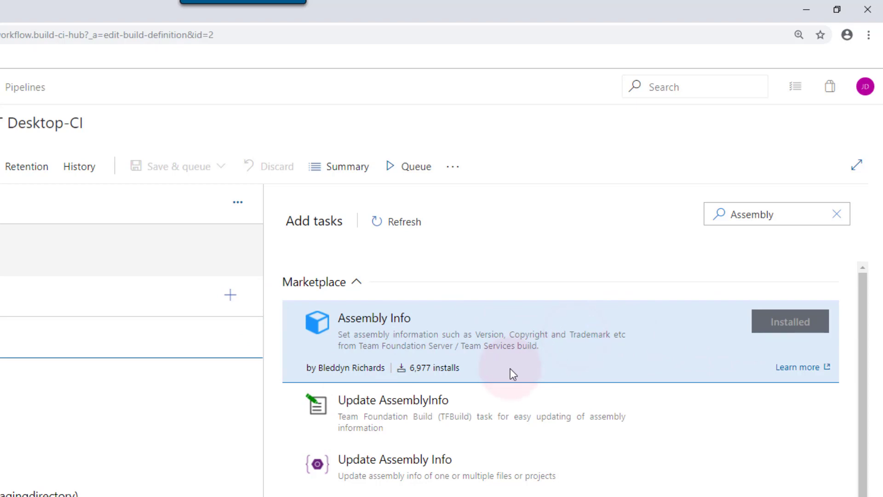
- After another reload, add Assembly Info (.Net Core & .Net Standard) below Use NuGet 4.4.1
{"action": "key", "text": "F5"}
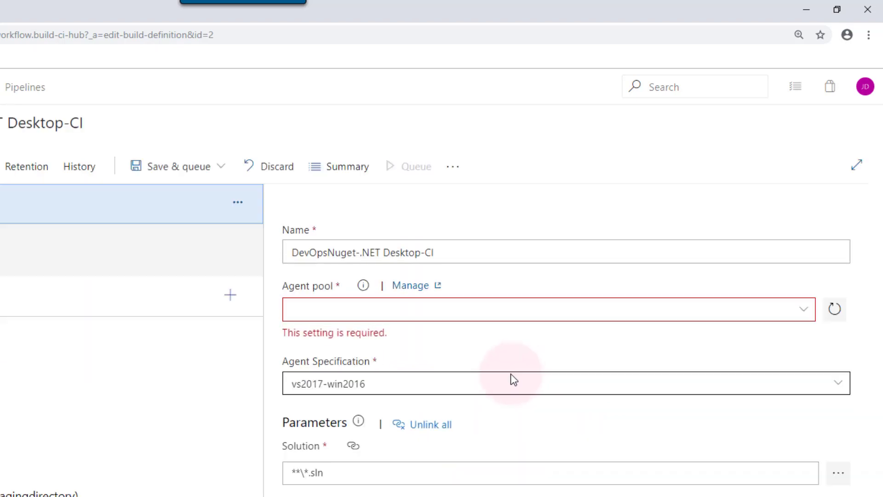
{"action": "left_click", "coordinate": [148, 332]}
{"action": "left_click", "coordinate": [102, 338]}
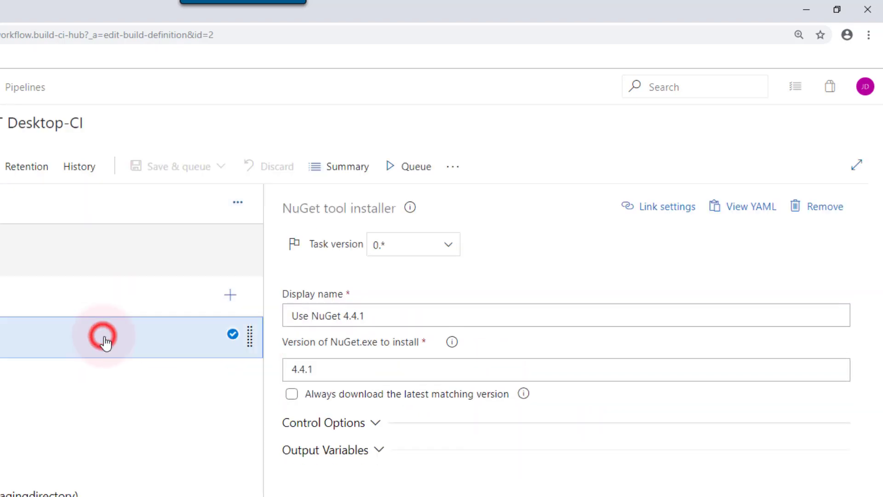
{"action": "left_click", "coordinate": [230, 296]}
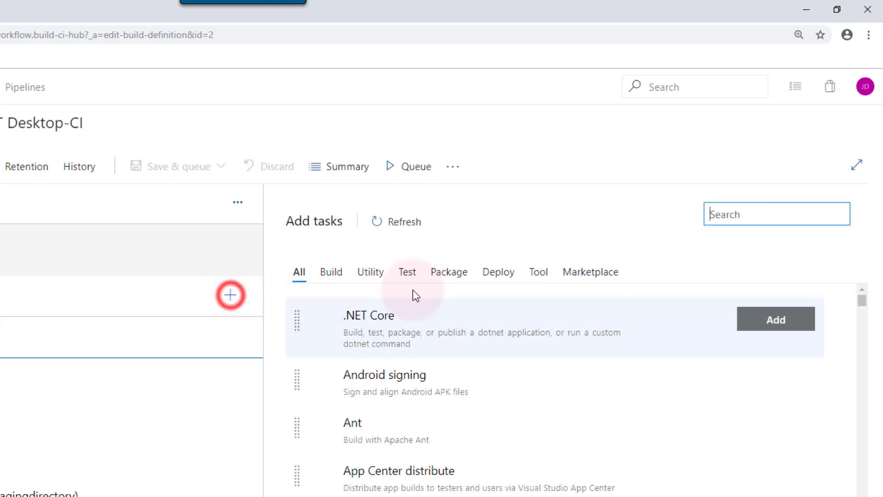
{"action": "left_click", "coordinate": [735, 213]}
{"action": "type", "text": "Assembly"}
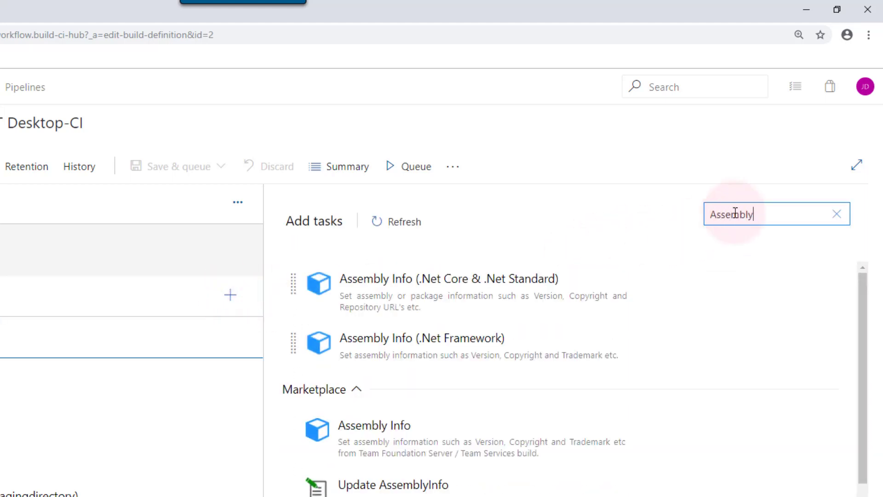
{"action": "left_click", "coordinate": [558, 288]}
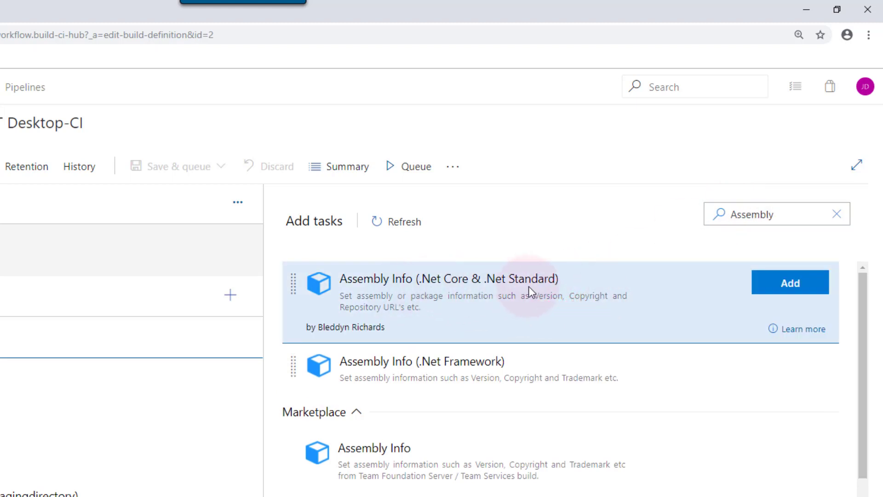
{"action": "left_click", "coordinate": [775, 295]}
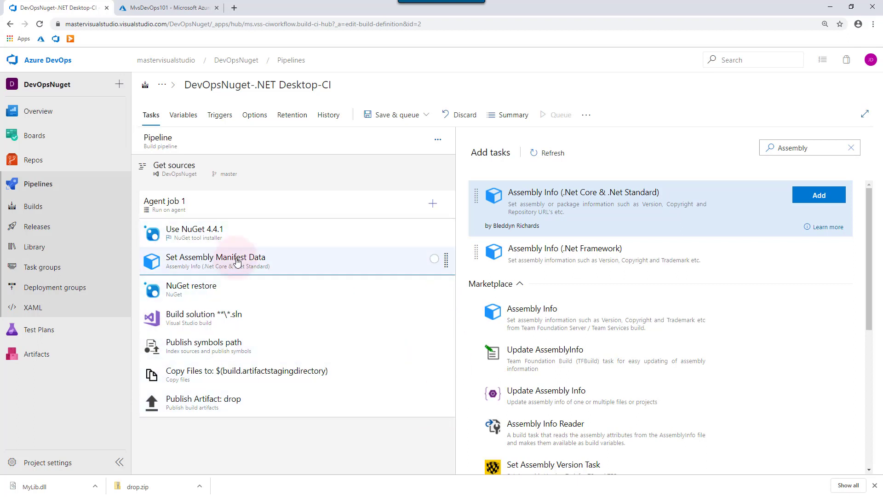
- Set the Set Assembly Manifest Data task's Source folder to MyLibSol/MyLib via the repository browser
{"action": "left_click", "coordinate": [199, 294]}
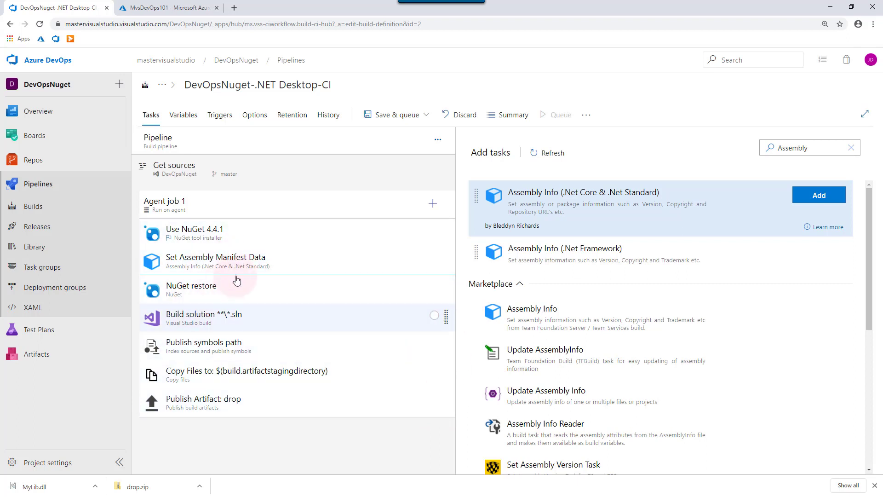
{"action": "left_click", "coordinate": [250, 268]}
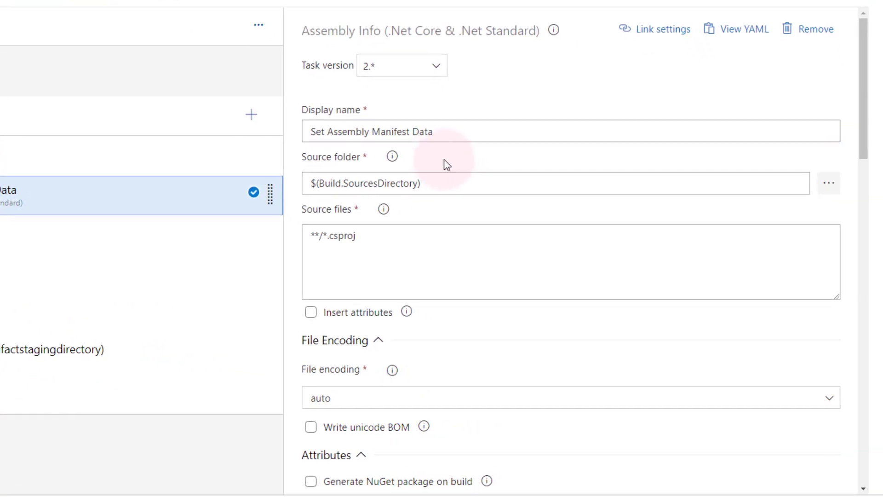
{"action": "left_click", "coordinate": [574, 252]}
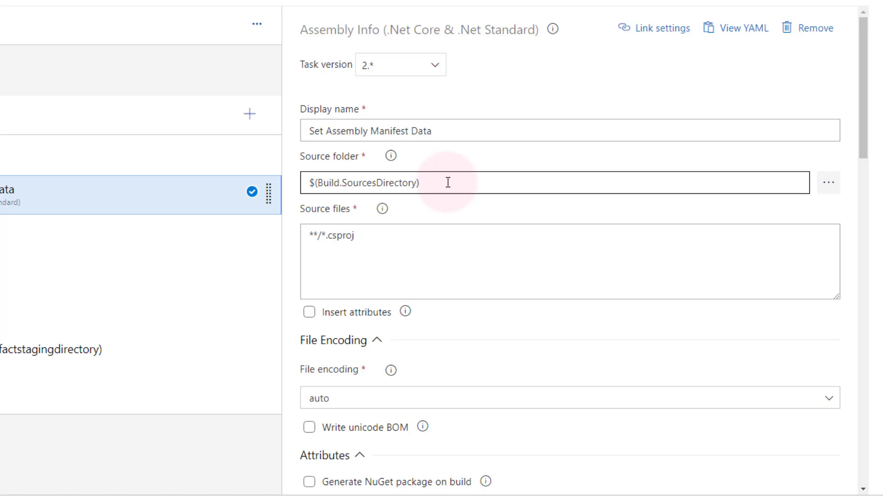
{"action": "left_click", "coordinate": [829, 183]}
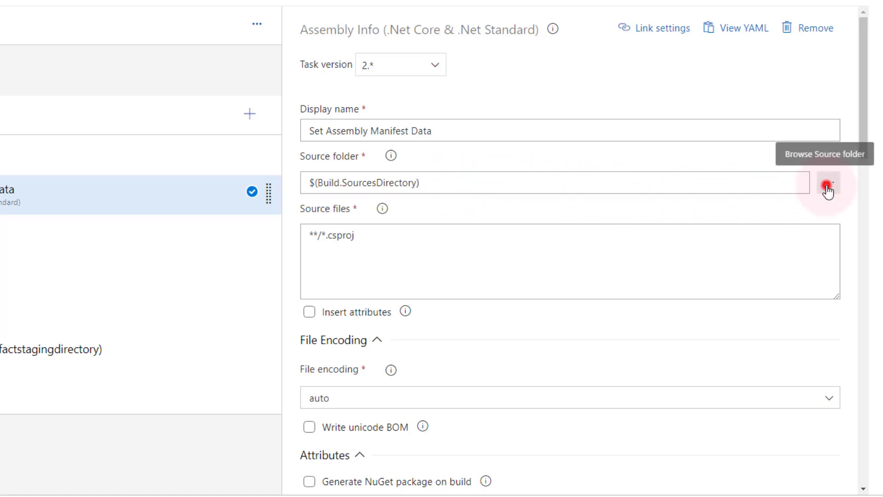
{"action": "left_click", "coordinate": [112, 79]}
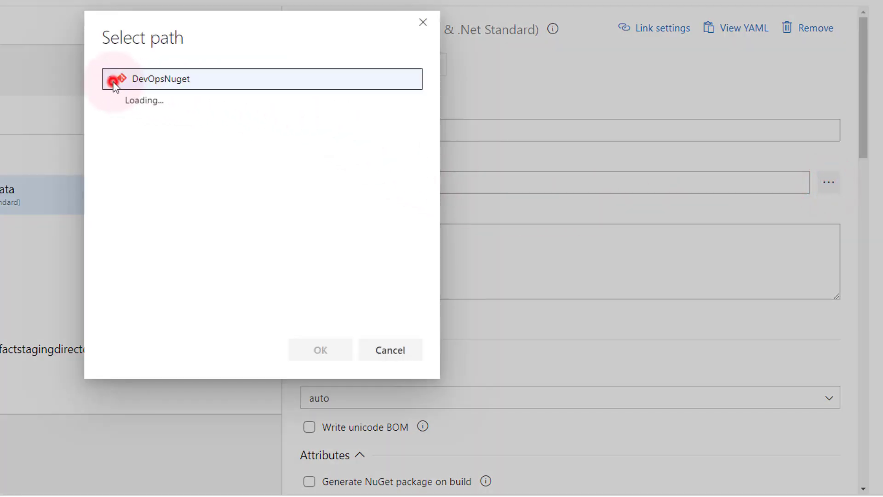
{"action": "left_click", "coordinate": [122, 97]}
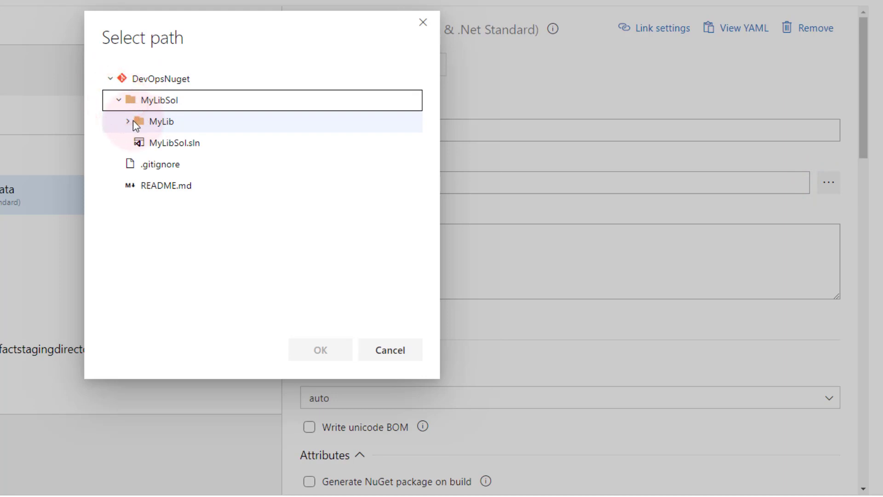
{"action": "left_click", "coordinate": [134, 120]}
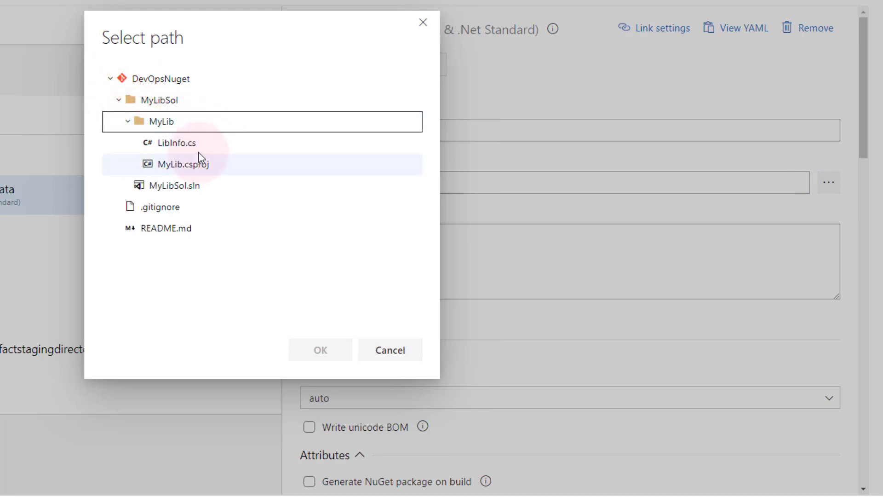
{"action": "left_click", "coordinate": [195, 128]}
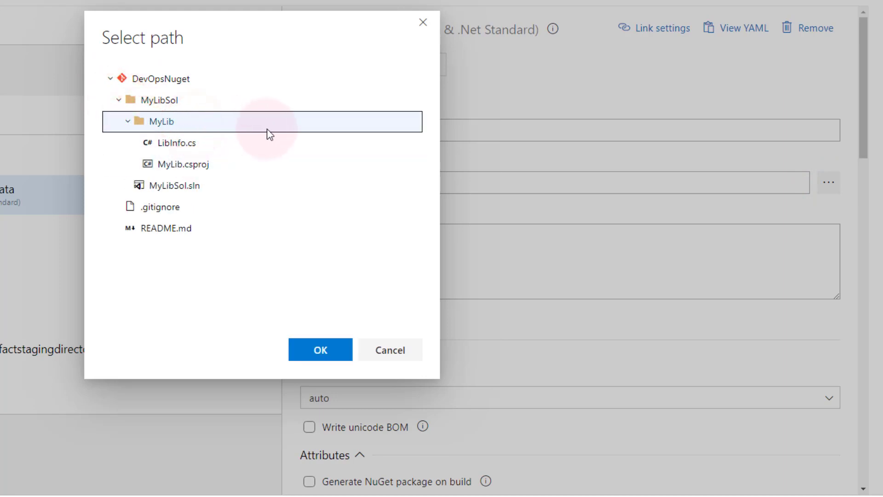
{"action": "left_click", "coordinate": [320, 358]}
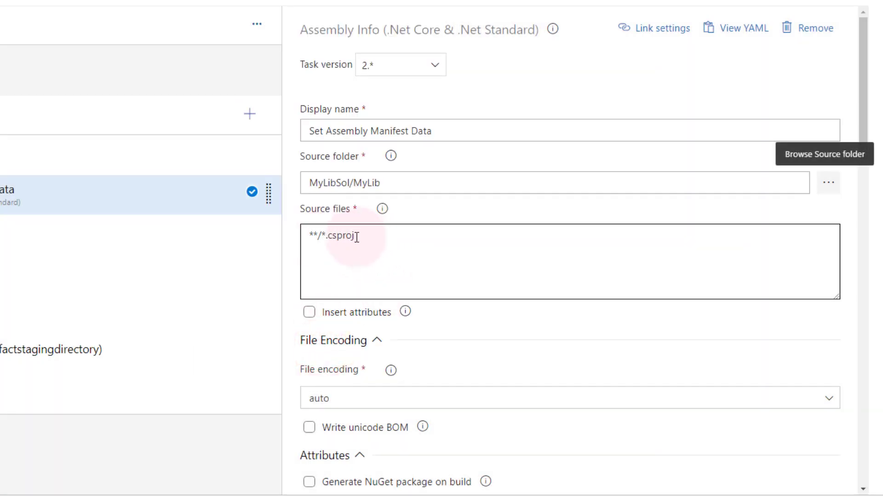
- Turn on Insert attributes and set the assembly version to $(Build.BuildNumber)
{"action": "left_click", "coordinate": [310, 313]}
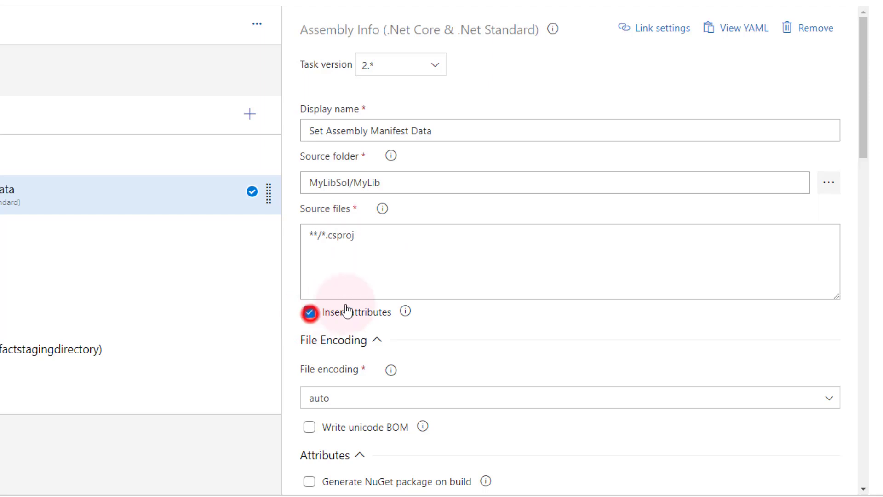
{"action": "scroll", "coordinate": [470, 391], "scroll_direction": "down", "scroll_amount": 1}
{"action": "scroll", "coordinate": [468, 390], "scroll_direction": "down", "scroll_amount": 4}
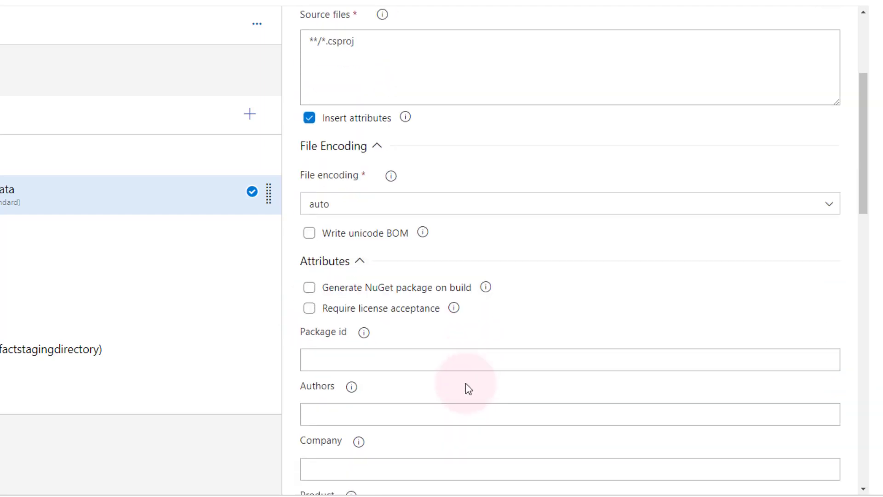
{"action": "scroll", "coordinate": [451, 352], "scroll_direction": "down", "scroll_amount": 5}
{"action": "scroll", "coordinate": [451, 344], "scroll_direction": "down", "scroll_amount": 8}
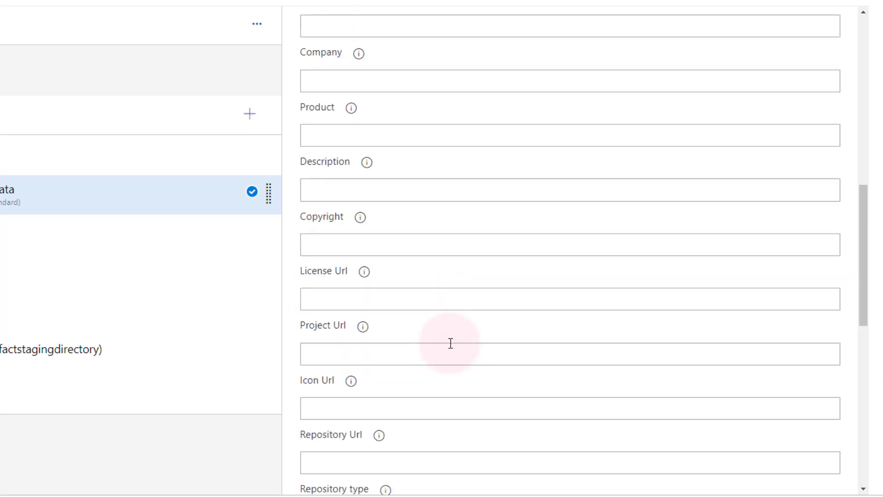
{"action": "scroll", "coordinate": [445, 341], "scroll_direction": "down", "scroll_amount": 7}
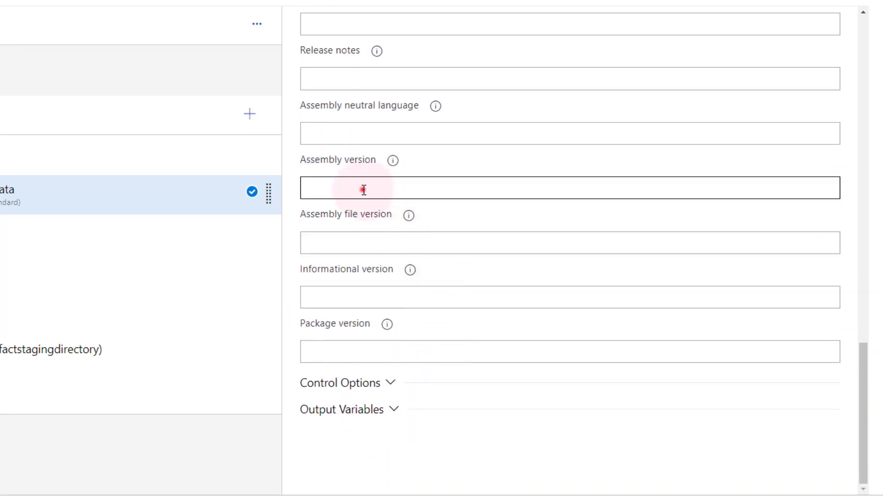
{"action": "left_click", "coordinate": [363, 190]}
{"action": "left_click", "coordinate": [358, 240]}
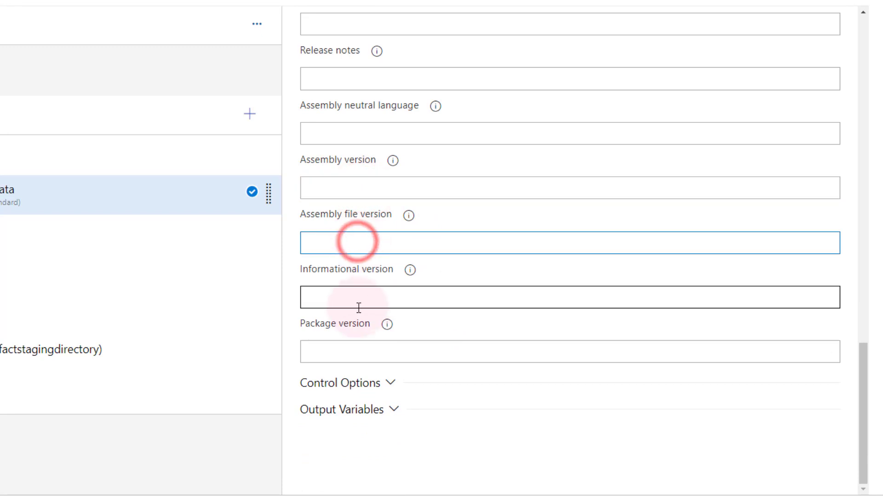
{"action": "left_click", "coordinate": [331, 344]}
{"action": "left_click", "coordinate": [344, 186]}
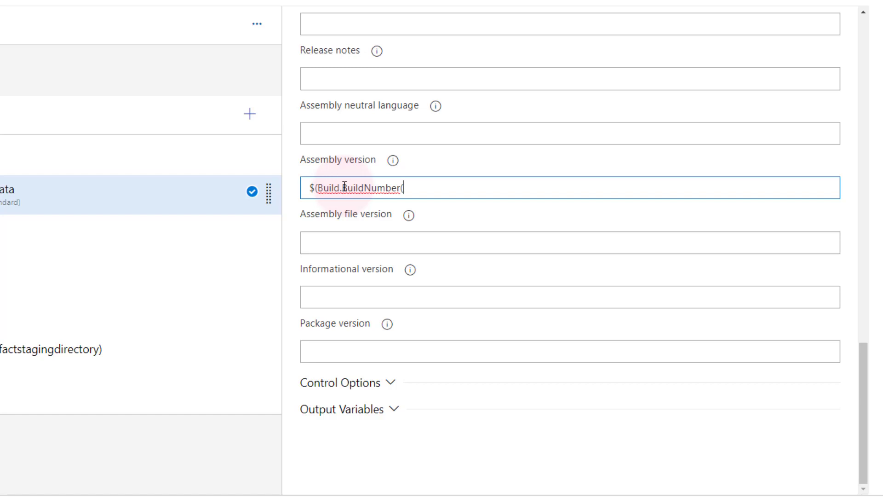
{"action": "triple_click", "coordinate": [345, 186]}
{"action": "key", "text": "ctrl+c"}
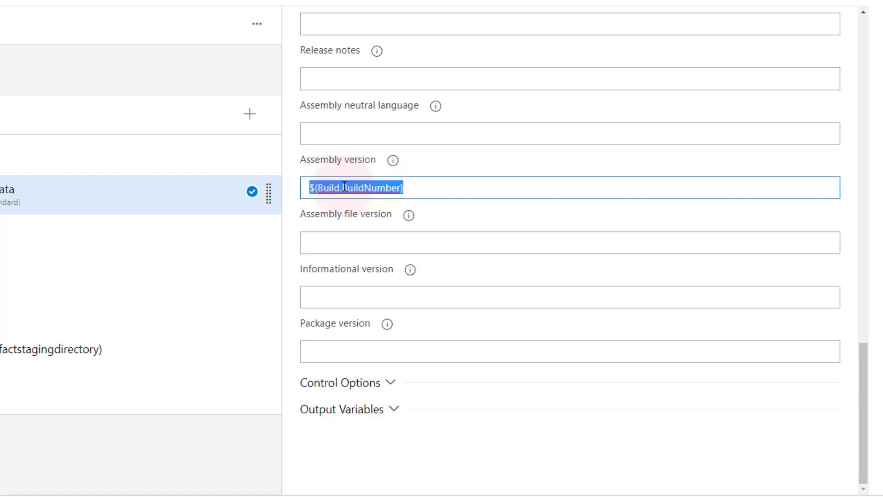
{"action": "key", "text": "Tab"}
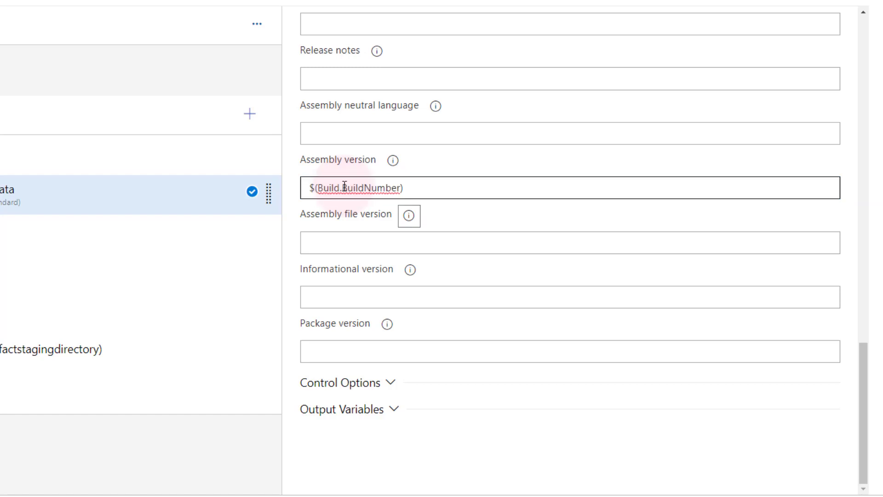
- Paste $(Build.BuildNumber) into the assembly file version and package version fields
{"action": "left_click", "coordinate": [343, 237]}
{"action": "key", "text": "ctrl+v"}
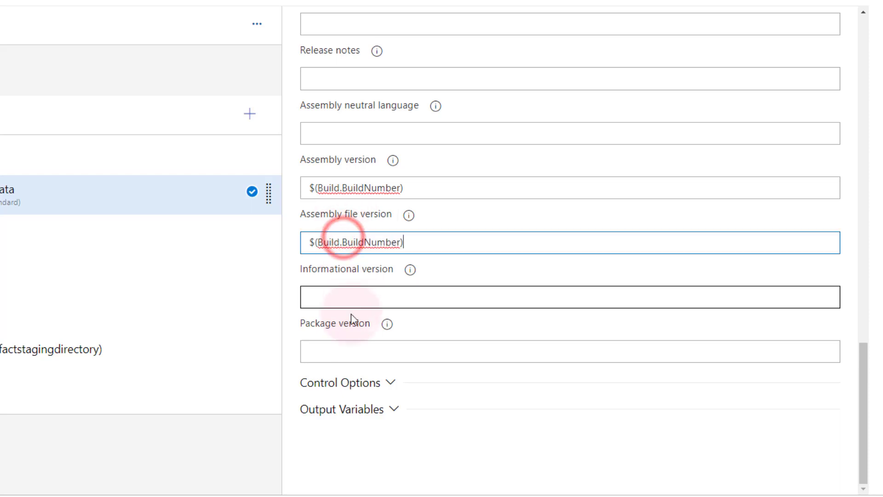
{"action": "left_click", "coordinate": [347, 348]}
{"action": "key", "text": "ctrl+v"}
{"action": "scroll", "coordinate": [388, 251], "scroll_direction": "up", "scroll_amount": 5}
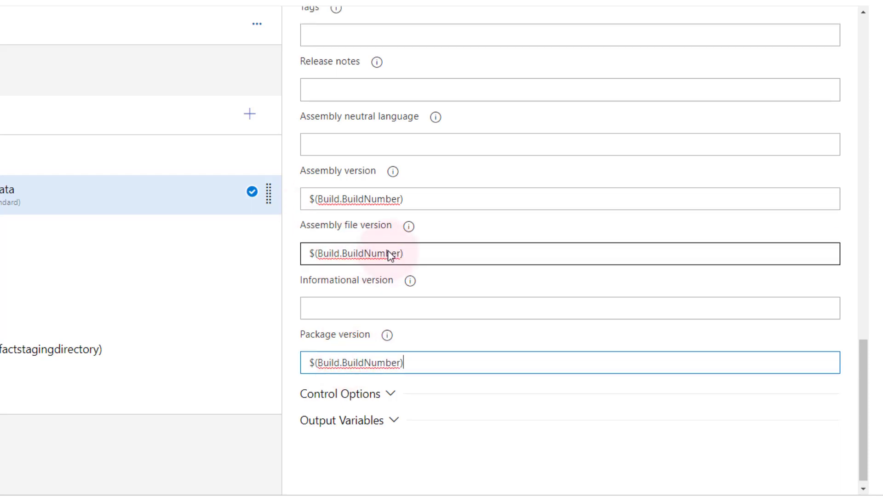
{"action": "scroll", "coordinate": [388, 257], "scroll_direction": "up", "scroll_amount": 10}
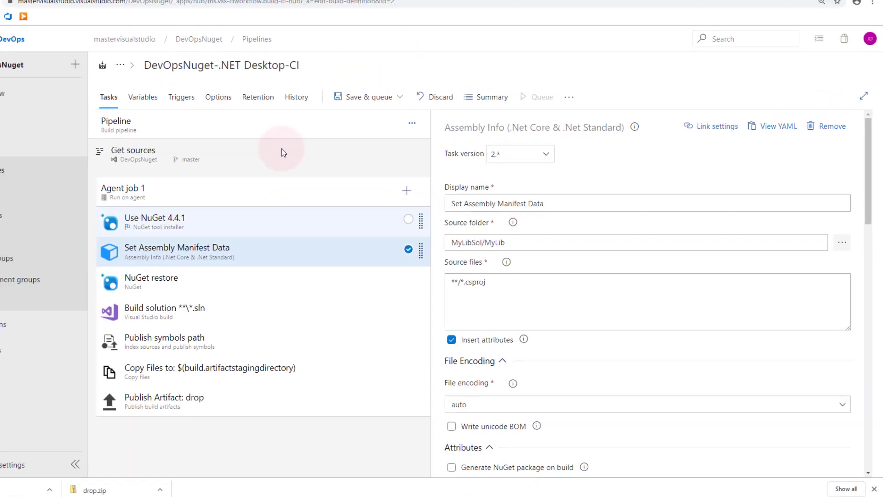
- Show the pipeline's Options, where the build number format reads $(date:yyyyMMdd)$(rev:r)
{"action": "left_click", "coordinate": [492, 323]}
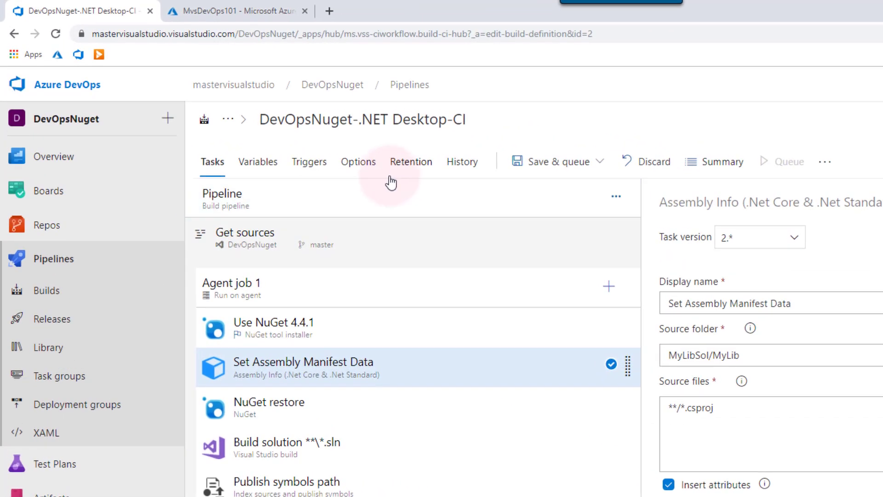
{"action": "left_click", "coordinate": [363, 163]}
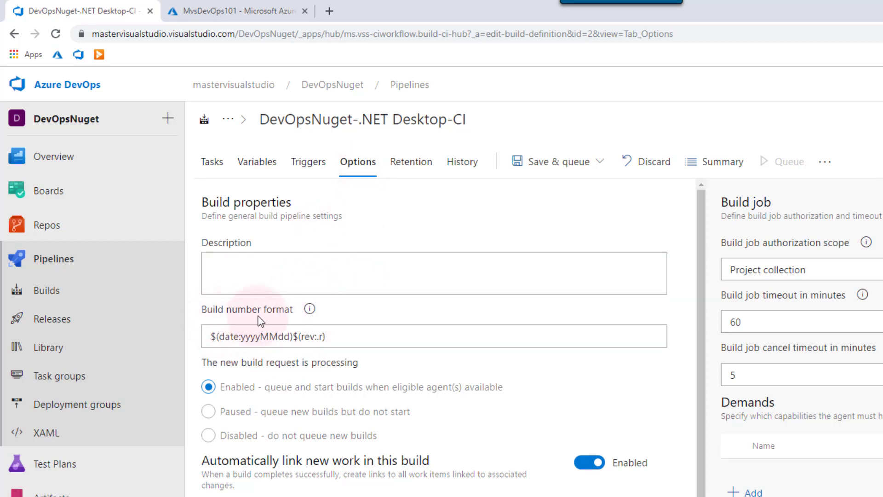
{"action": "left_click", "coordinate": [219, 336]}
{"action": "left_click", "coordinate": [341, 333]}
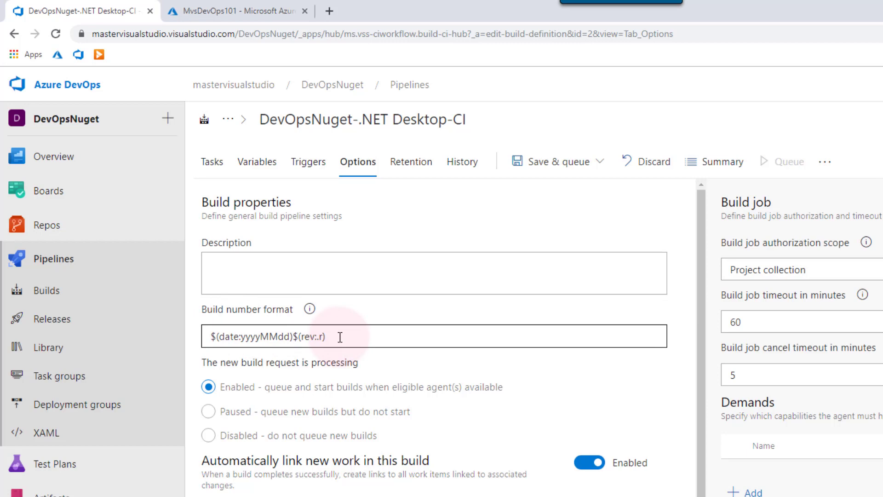
{"action": "left_click", "coordinate": [515, 373]}
{"action": "left_click", "coordinate": [399, 373]}
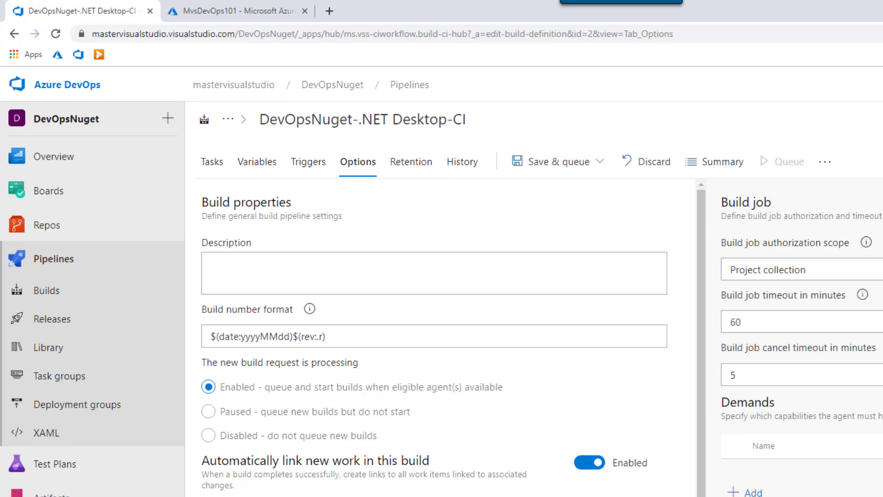
{"action": "left_click", "coordinate": [393, 337]}
- Replace the date-based build number format with 1.0.$(DayOfYear).$(Rev:r)
{"action": "key", "text": "ctrl+a"}
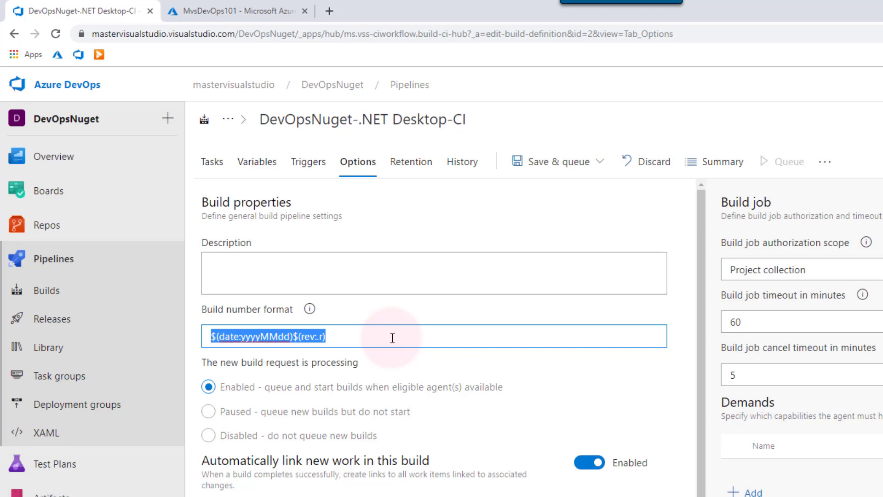
{"action": "type", "text": "1.0."}
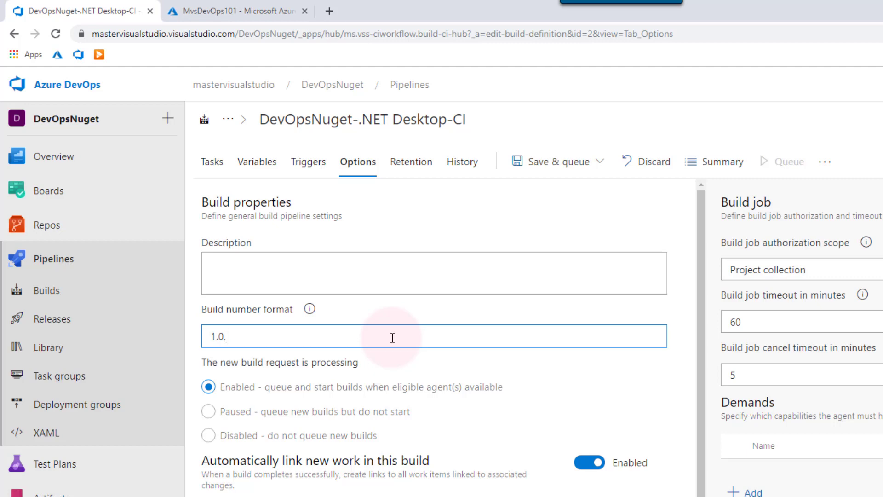
{"action": "type", "text": "$(Dayof"}
{"action": "key", "text": "BackSpace"}
{"action": "key", "text": "BackSpace"}
{"action": "type", "text": "OfYear)"}
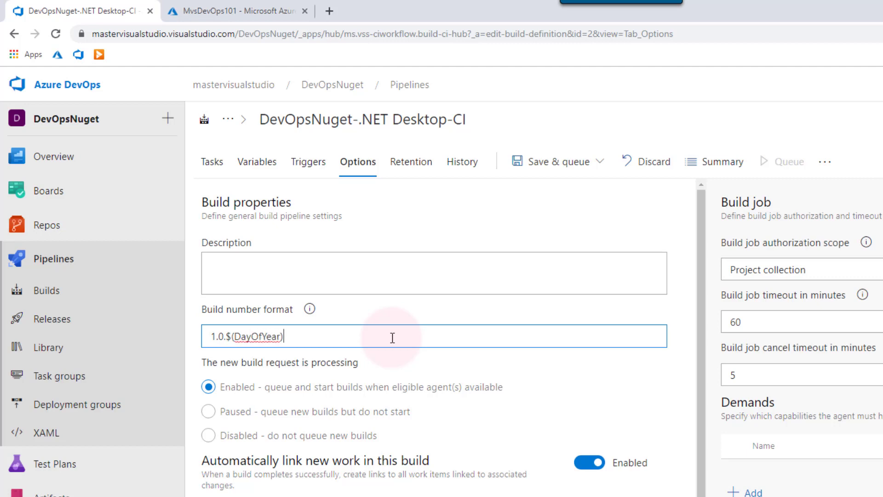
{"action": "type", "text": ".$"}
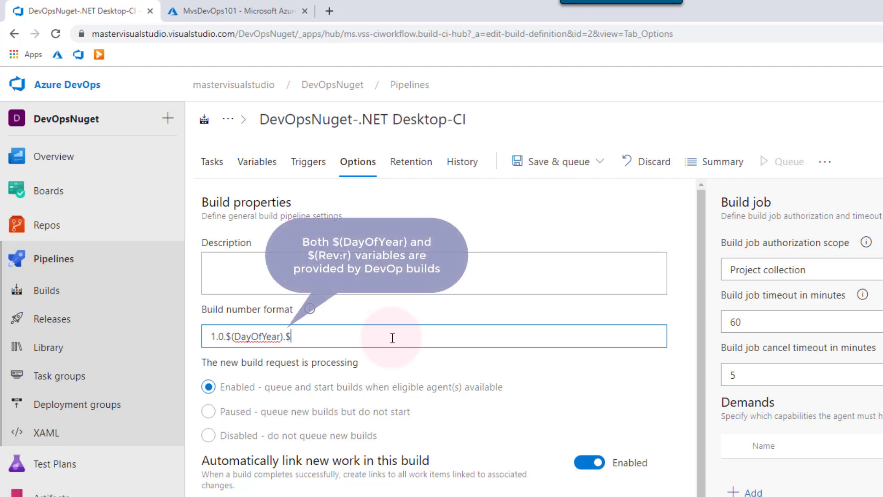
{"action": "key", "text": "BackSpace"}
{"action": "key", "text": "BackSpace"}
{"action": "type", "text": "$(Rev:r"}
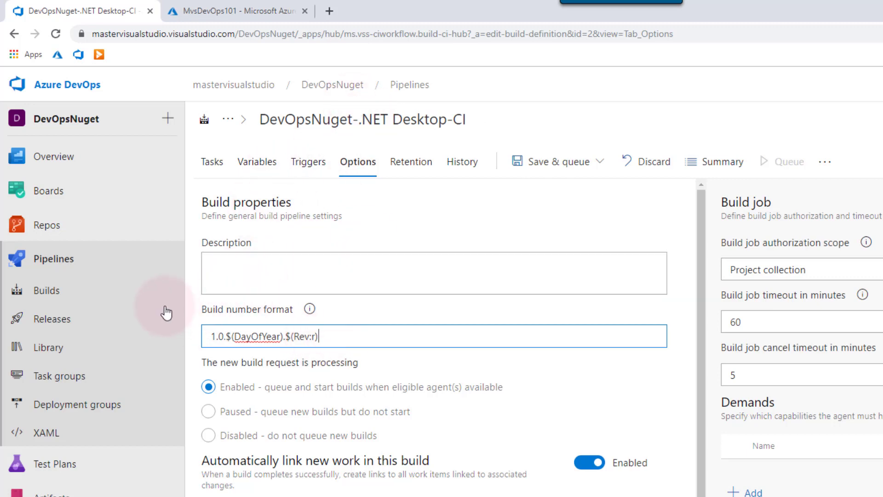
{"action": "left_click", "coordinate": [312, 339]}
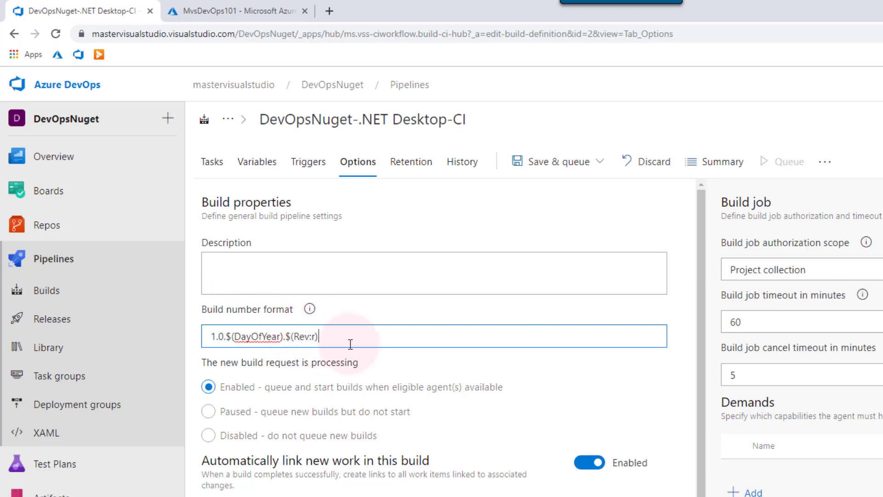
- Save and queue the pipeline, starting a new run
{"action": "left_click", "coordinate": [214, 164]}
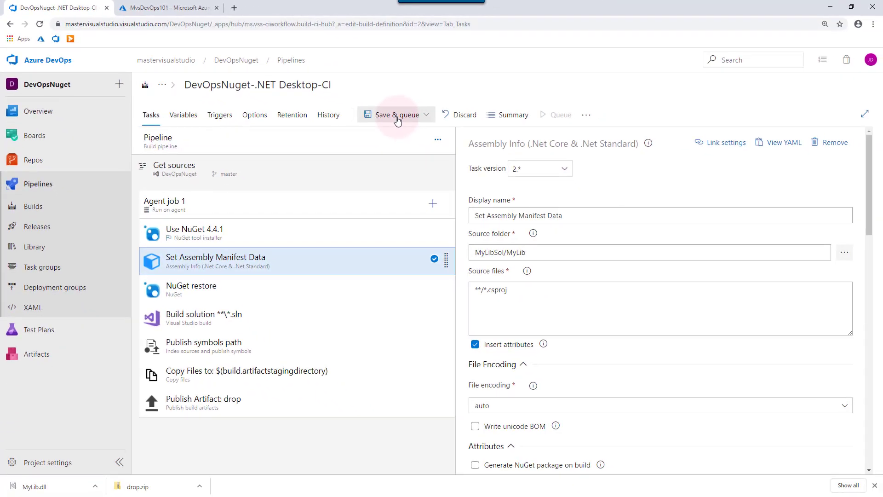
{"action": "left_click", "coordinate": [398, 119]}
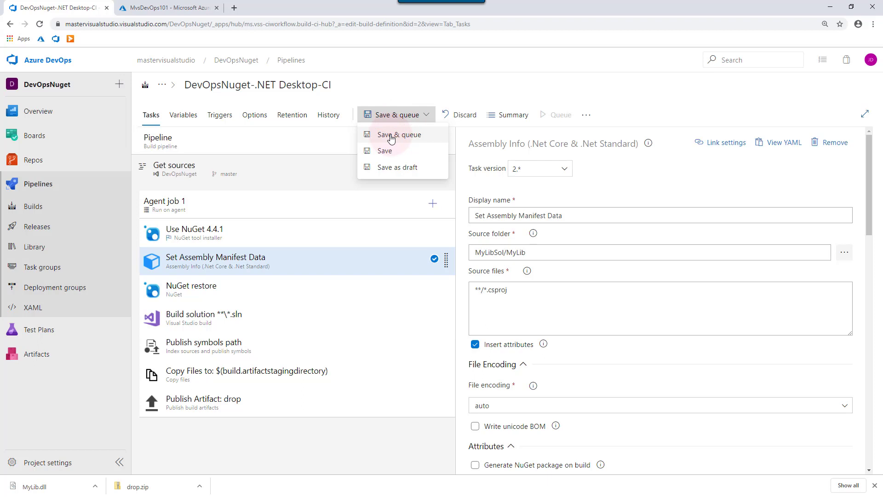
{"action": "left_click", "coordinate": [392, 136]}
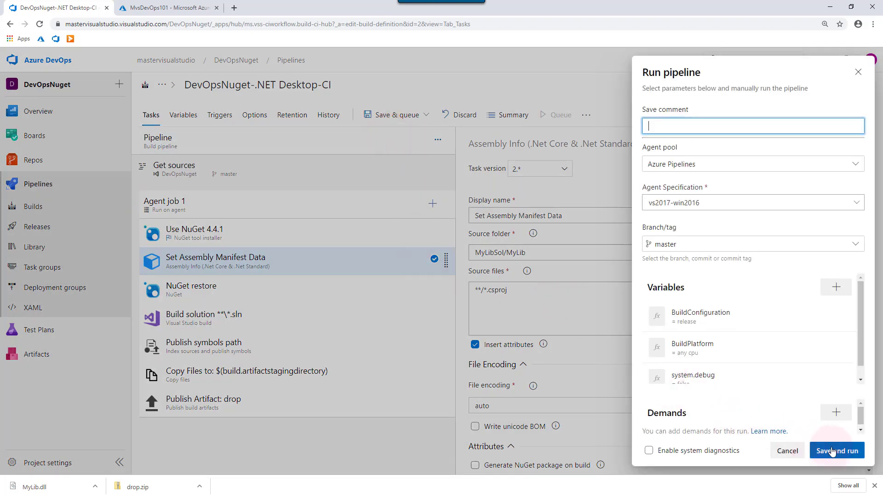
{"action": "left_click", "coordinate": [833, 452]}
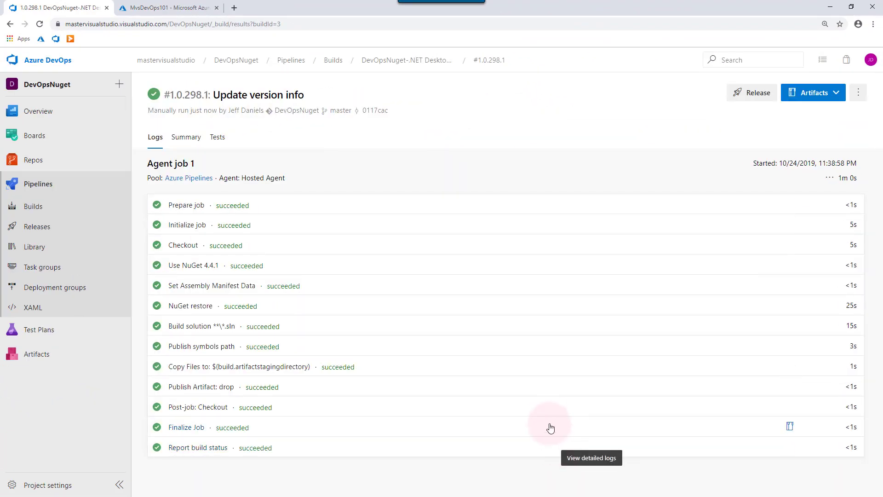
- Browse the drop artifact down through MyLibSol/MyLib/bin/Release to MyLib.dll
{"action": "left_click", "coordinate": [833, 94]}
{"action": "left_click", "coordinate": [759, 112]}
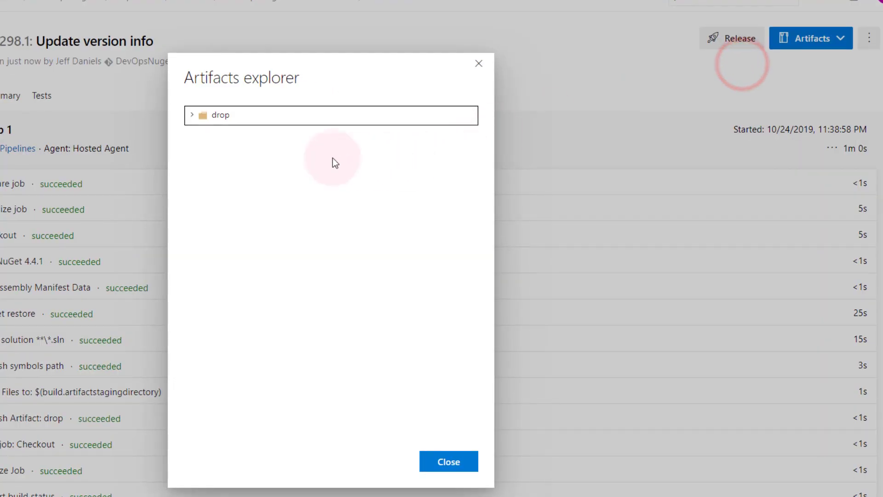
{"action": "left_click", "coordinate": [193, 115]}
{"action": "left_click", "coordinate": [201, 135]}
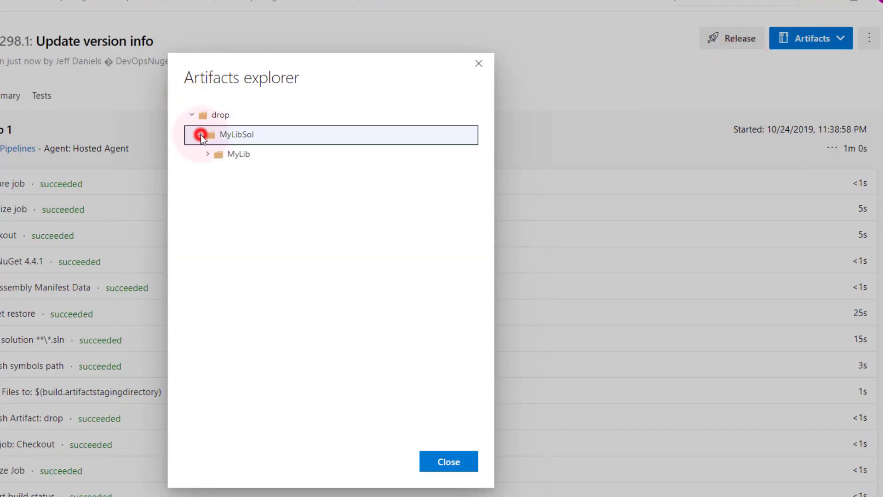
{"action": "left_click", "coordinate": [207, 154]}
{"action": "left_click", "coordinate": [216, 173]}
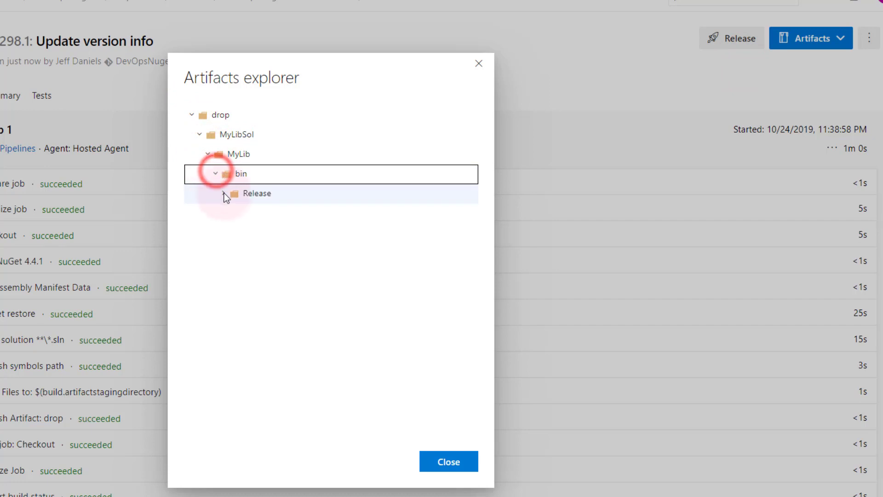
{"action": "left_click", "coordinate": [224, 193]}
{"action": "left_click", "coordinate": [232, 212]}
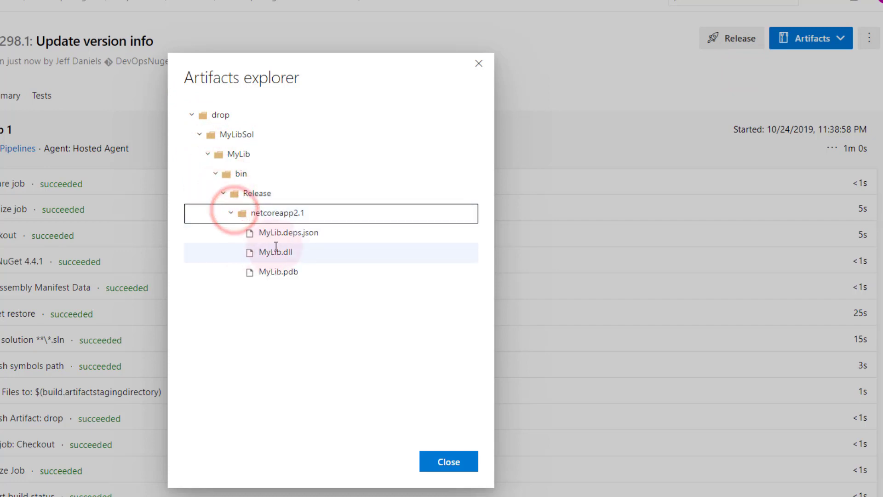
{"action": "left_click", "coordinate": [322, 252]}
- Download MyLib.dll and show it in the Downloads folder
{"action": "left_click", "coordinate": [467, 253]}
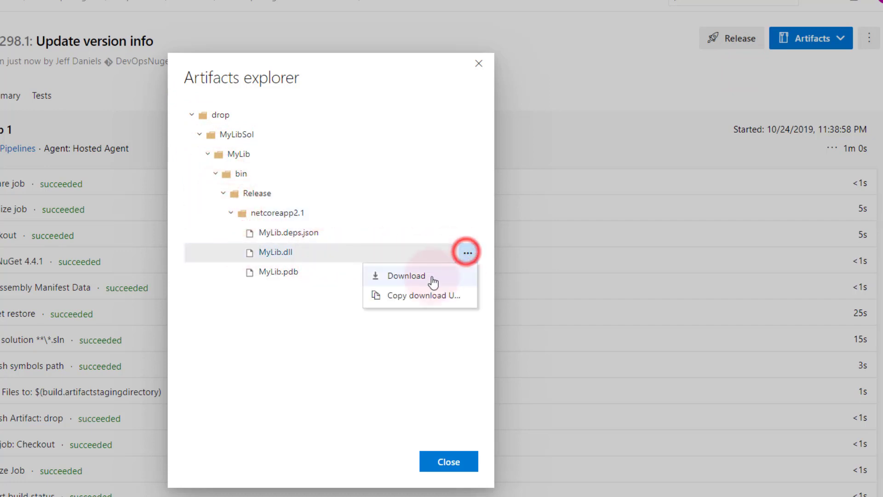
{"action": "left_click", "coordinate": [375, 276]}
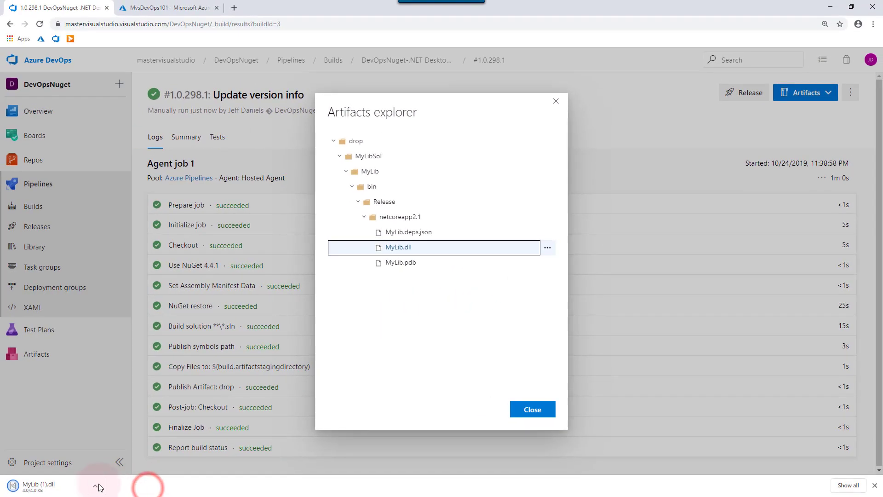
{"action": "left_click", "coordinate": [99, 487]}
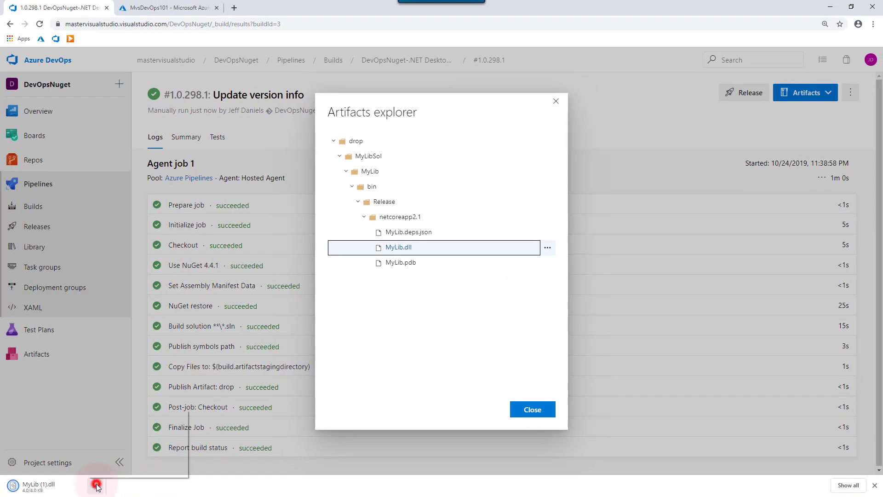
{"action": "left_click", "coordinate": [129, 454]}
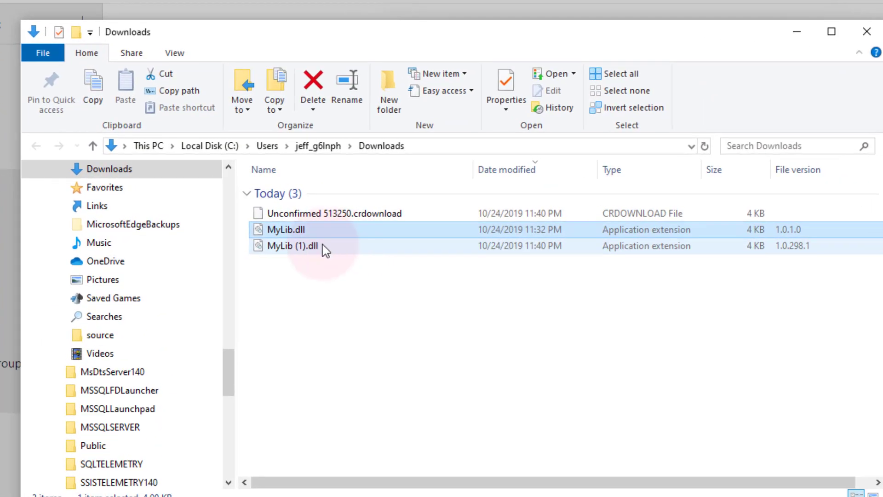
- Check that MyLib (1).dll reports file version 1.0.298.1, then close Properties and Explorer
{"action": "left_click", "coordinate": [324, 247]}
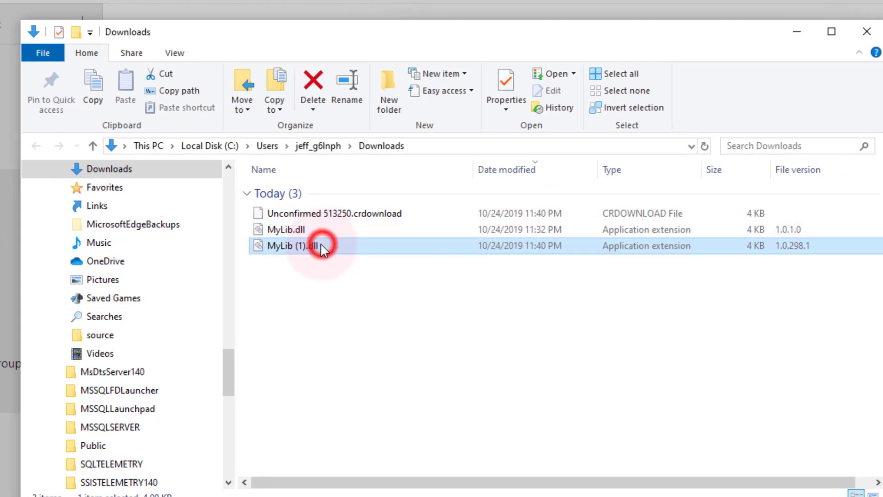
{"action": "right_click", "coordinate": [339, 248]}
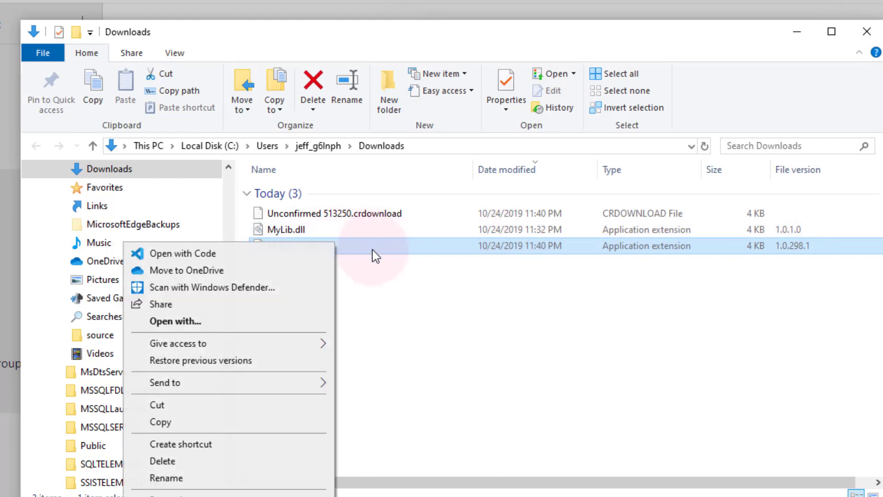
{"action": "left_click", "coordinate": [233, 495]}
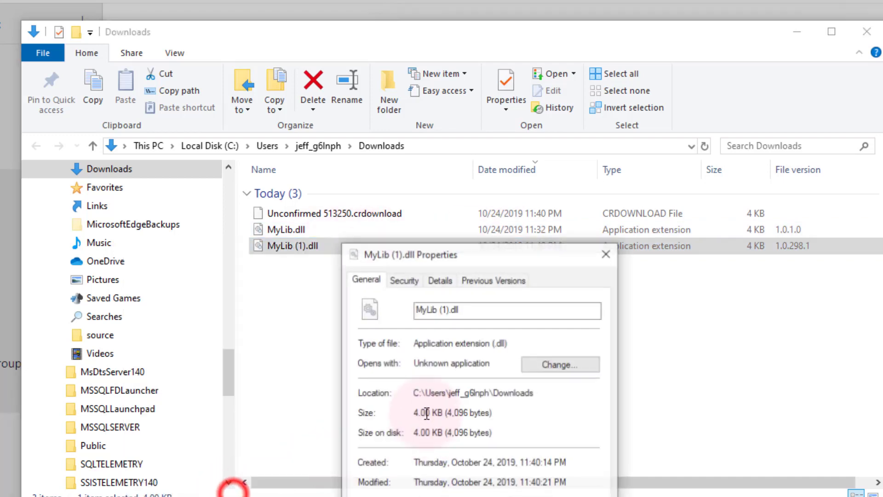
{"action": "left_click", "coordinate": [443, 280]}
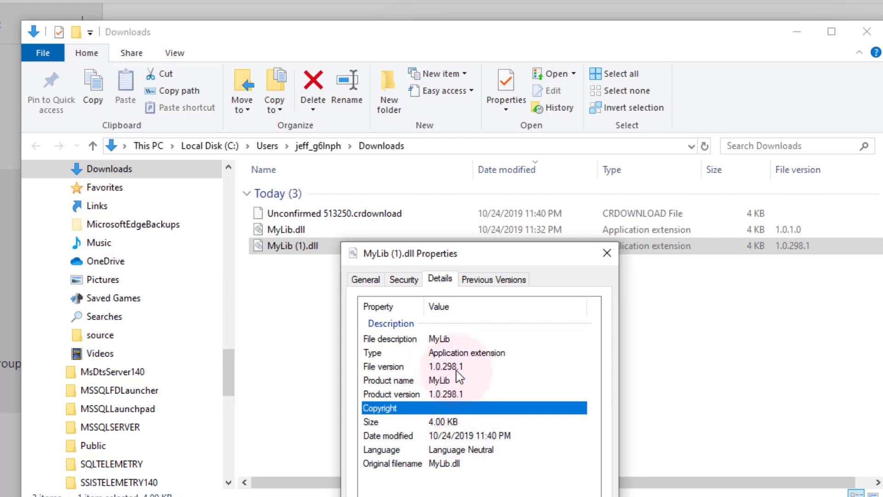
{"action": "left_click", "coordinate": [607, 253]}
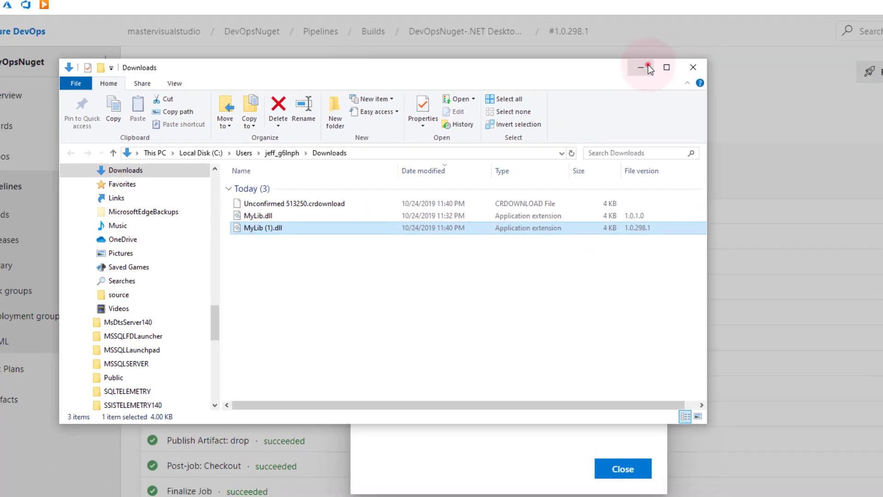
{"action": "left_click", "coordinate": [868, 32]}
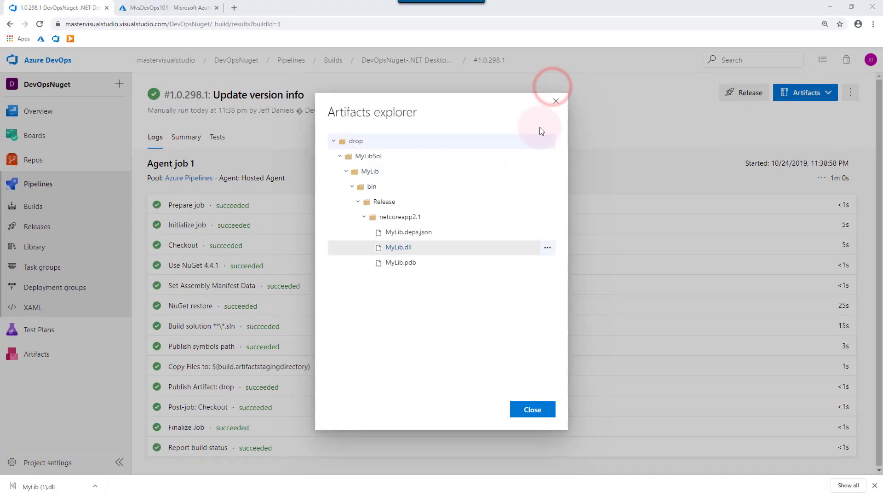
- Close the Artifacts explorer and go to Pipelines > Builds for DevOpsNuget-.NET Desktop-CI
{"action": "left_click", "coordinate": [555, 101]}
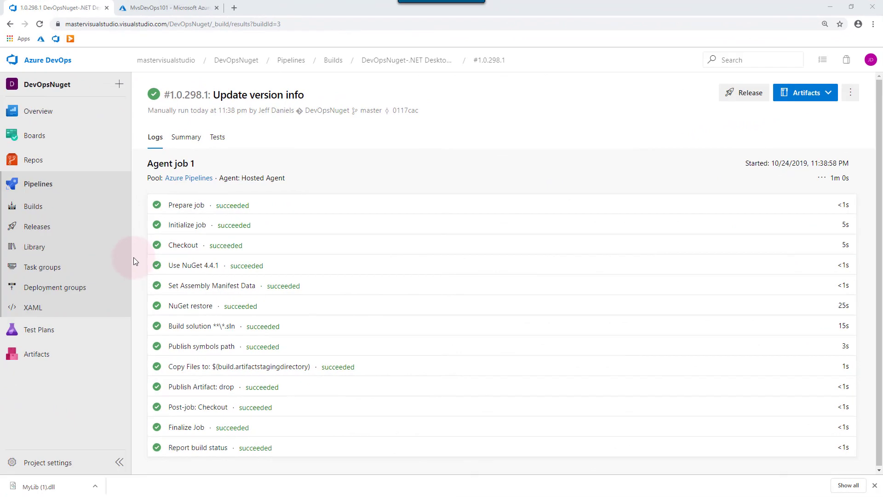
{"action": "left_click", "coordinate": [30, 207]}
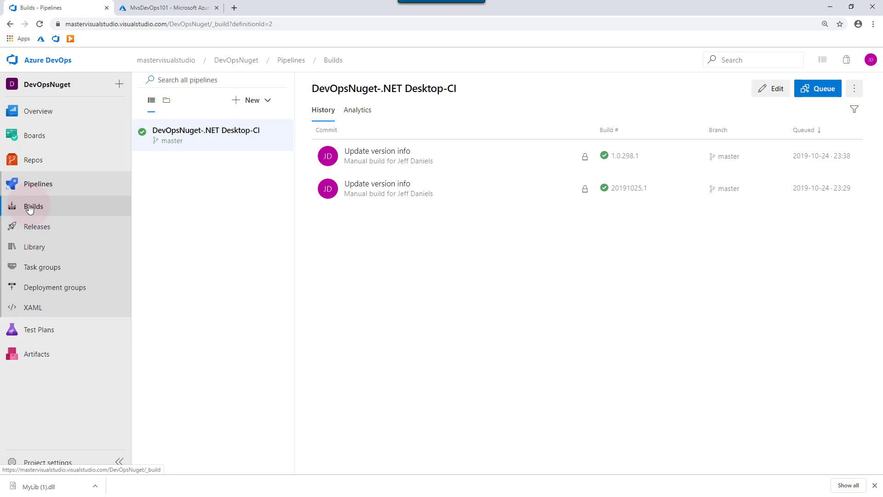
- Create an Artifacts feed named MasterVisualStudioFeed with default settings
{"action": "left_click", "coordinate": [31, 354]}
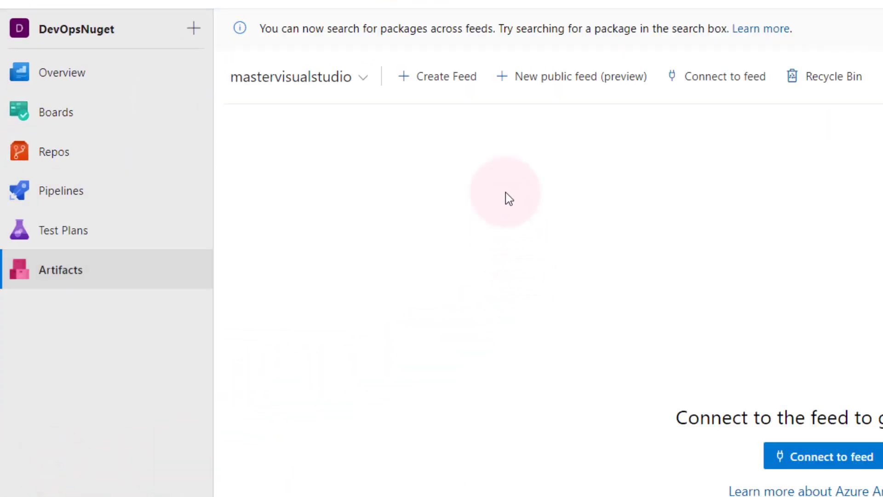
{"action": "left_click", "coordinate": [451, 74]}
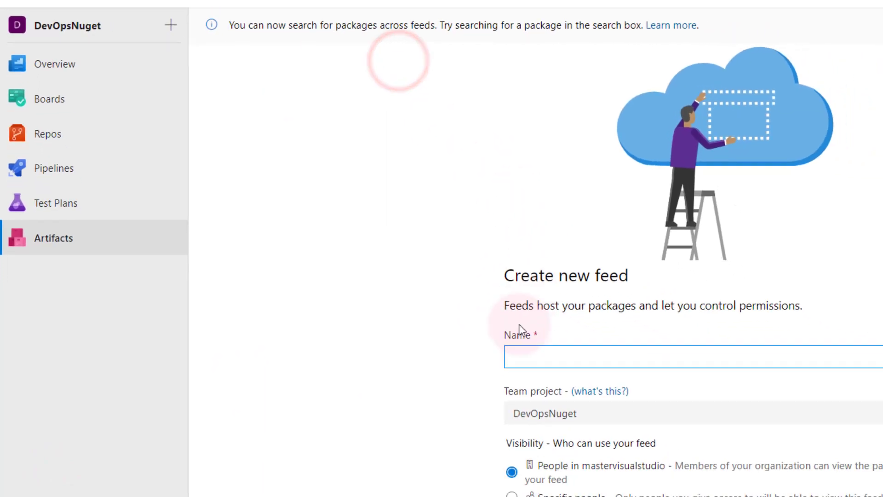
{"action": "left_click", "coordinate": [564, 354]}
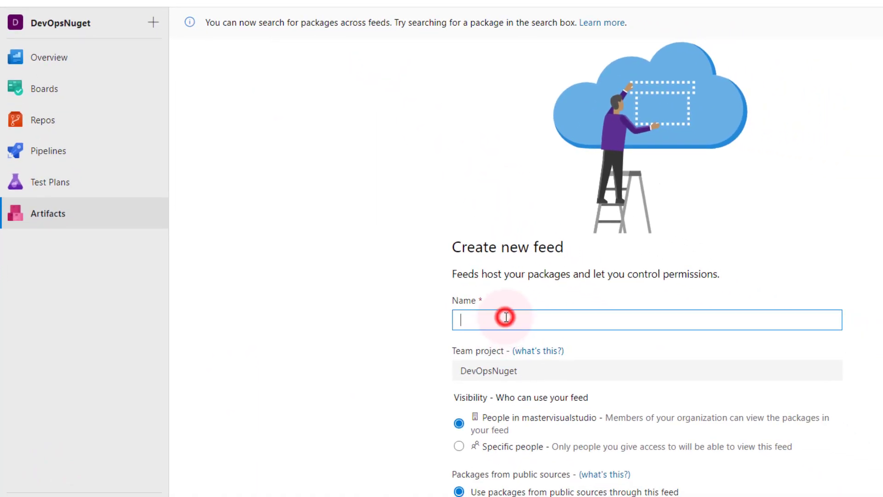
{"action": "type", "text": "MasterVisualStudio"}
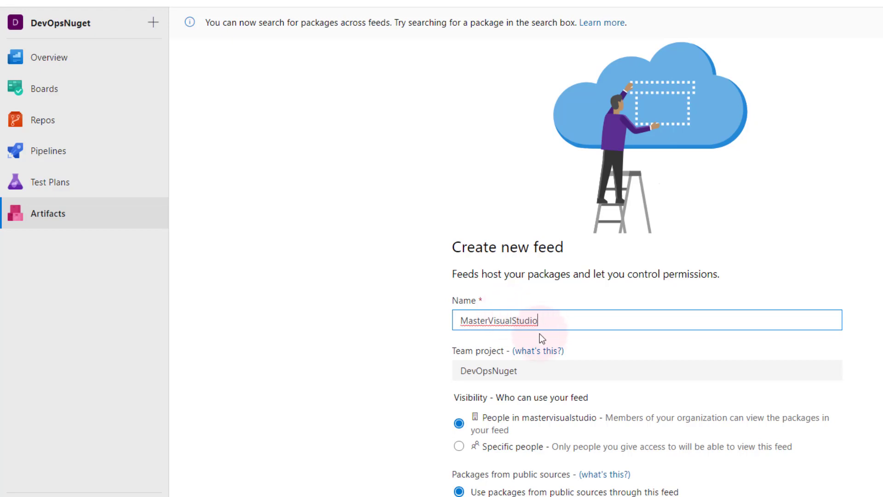
{"action": "scroll", "coordinate": [585, 370], "scroll_direction": "down", "scroll_amount": 1}
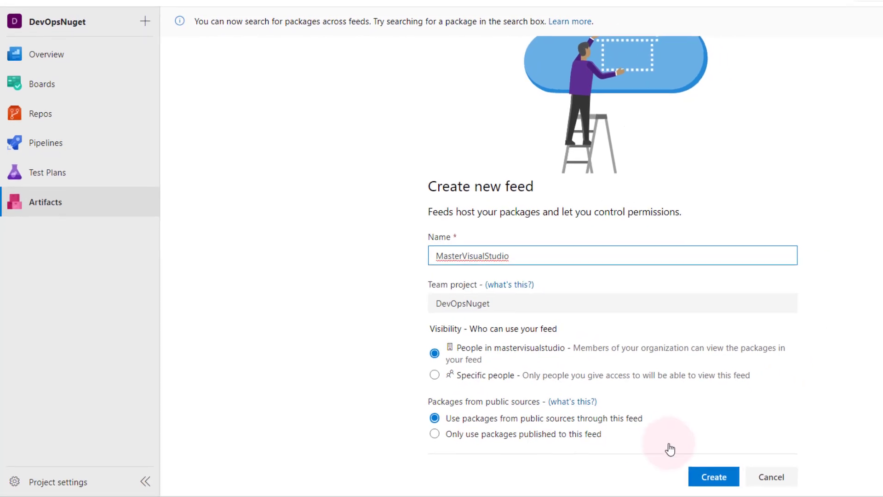
{"action": "left_click", "coordinate": [706, 472]}
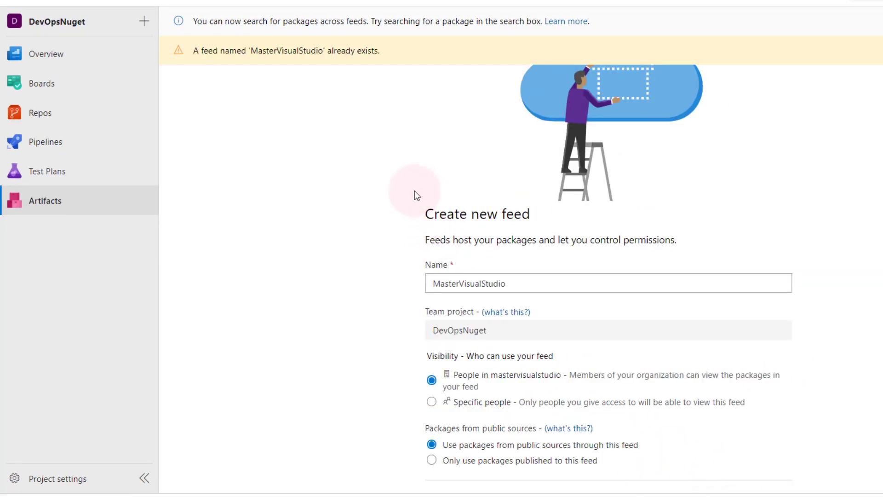
{"action": "left_click", "coordinate": [525, 283]}
{"action": "type", "text": "F"}
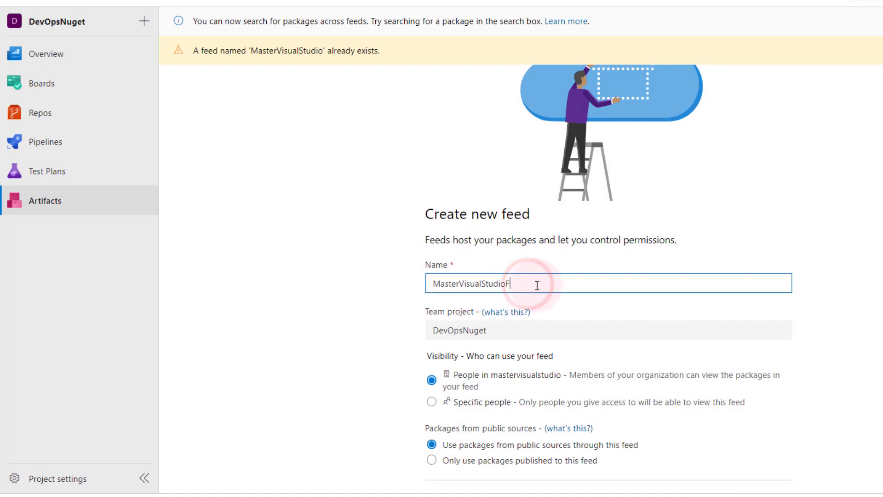
{"action": "type", "text": "eed"}
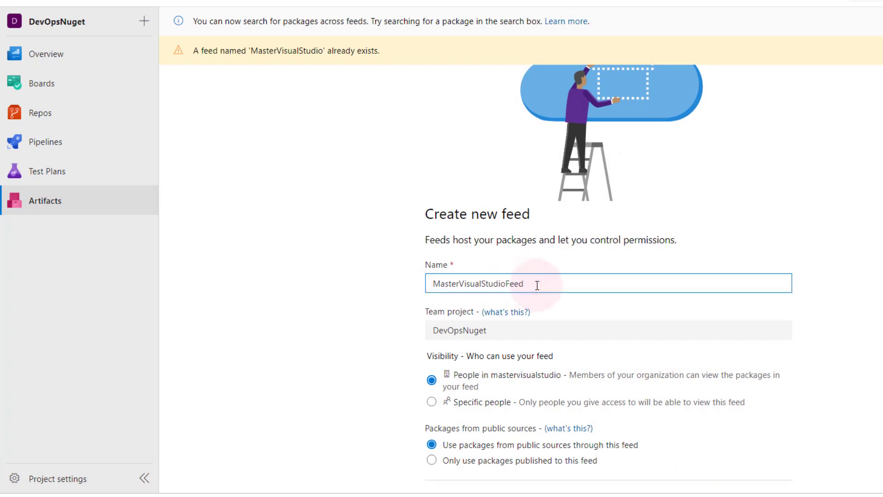
{"action": "scroll", "coordinate": [599, 441], "scroll_direction": "down", "scroll_amount": 1}
{"action": "left_click", "coordinate": [708, 473]}
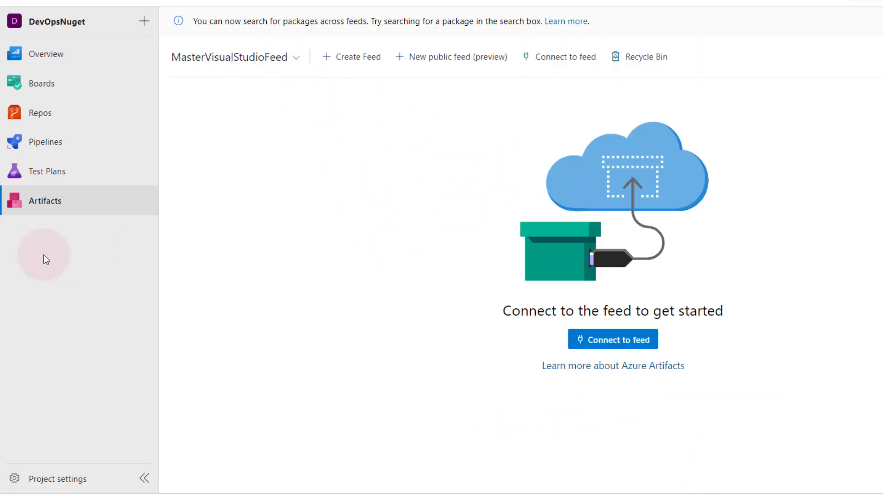
- Edit the build pipeline, removing the Publish symbols path and Publish Artifact: drop tasks
{"action": "mouse_move", "coordinate": [49, 133]}
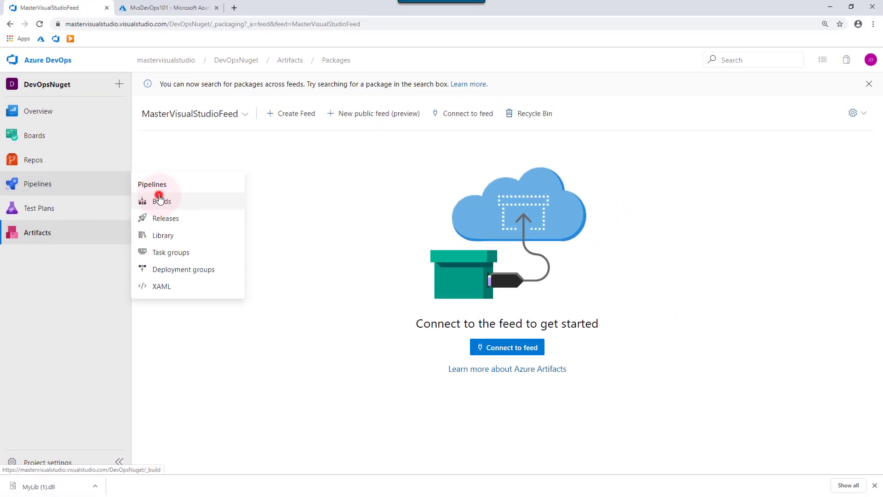
{"action": "left_click", "coordinate": [170, 186]}
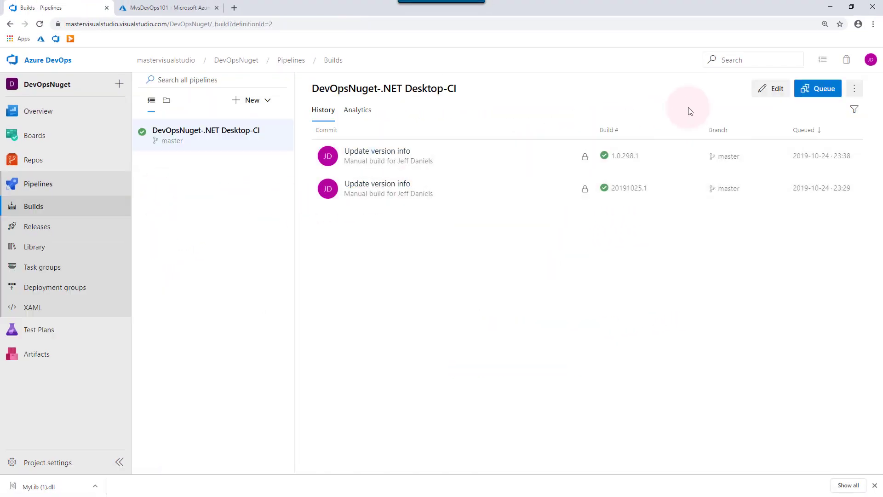
{"action": "left_click", "coordinate": [769, 88]}
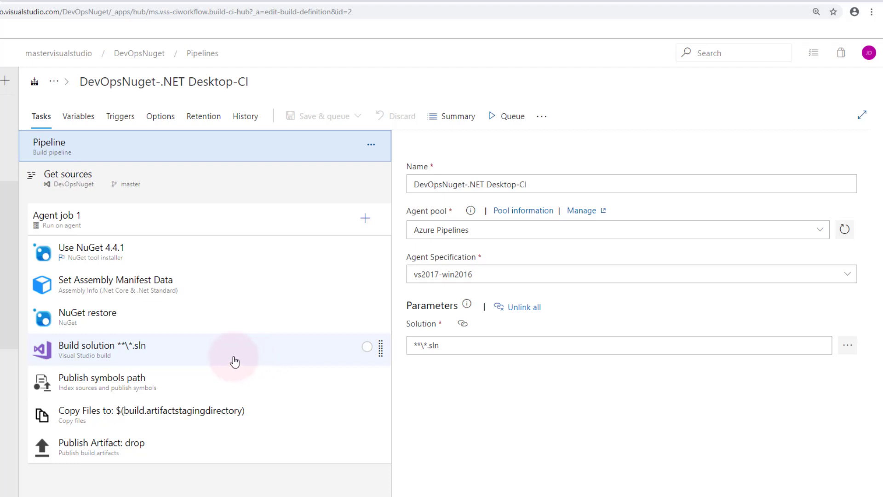
{"action": "left_click", "coordinate": [204, 391]}
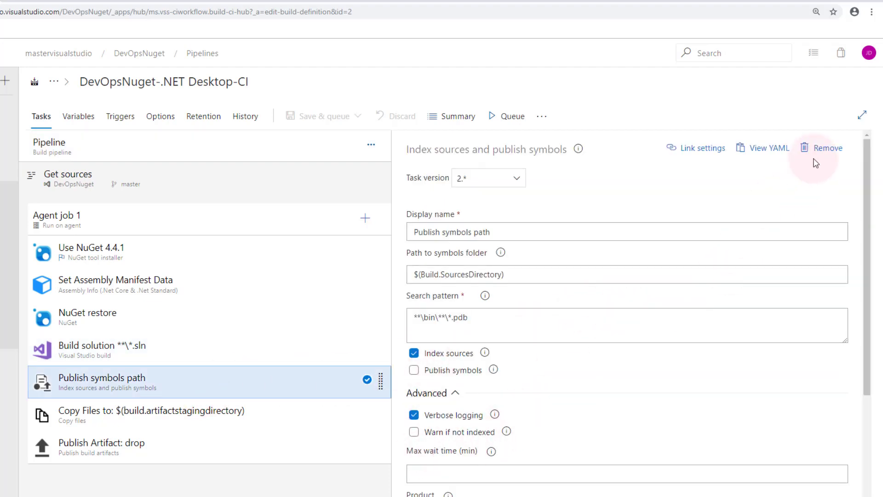
{"action": "left_click", "coordinate": [821, 147]}
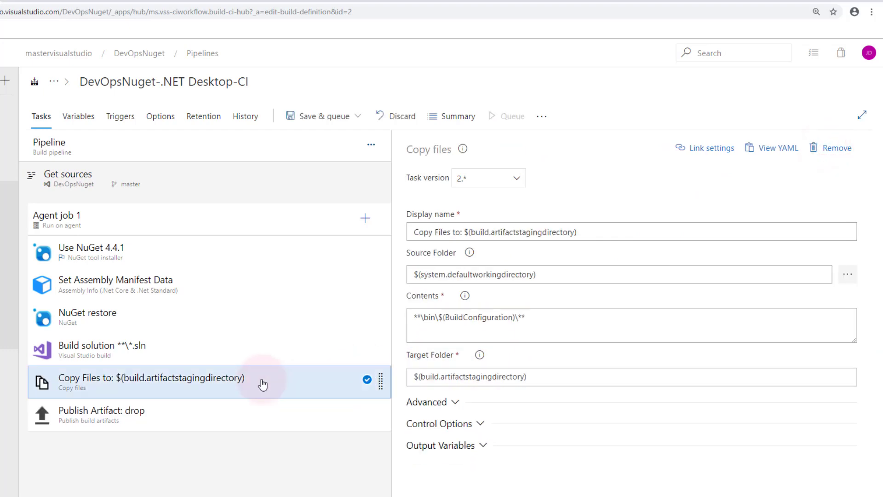
{"action": "left_click", "coordinate": [239, 413]}
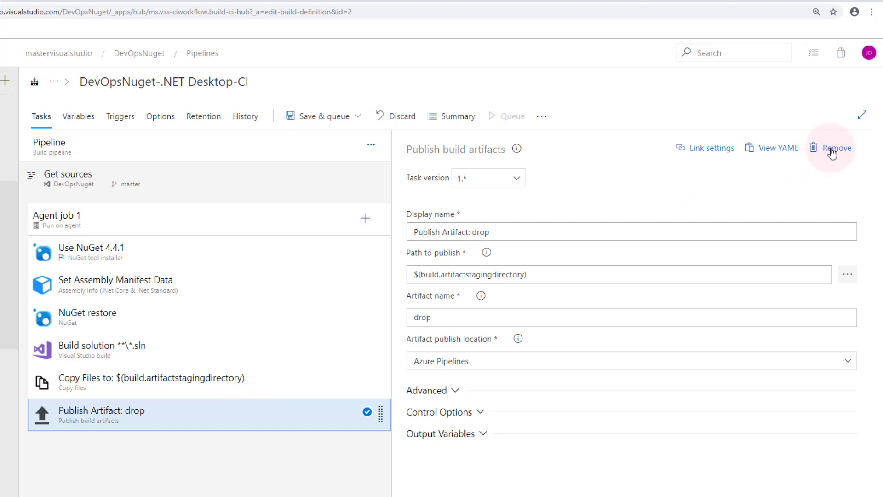
{"action": "left_click", "coordinate": [832, 149]}
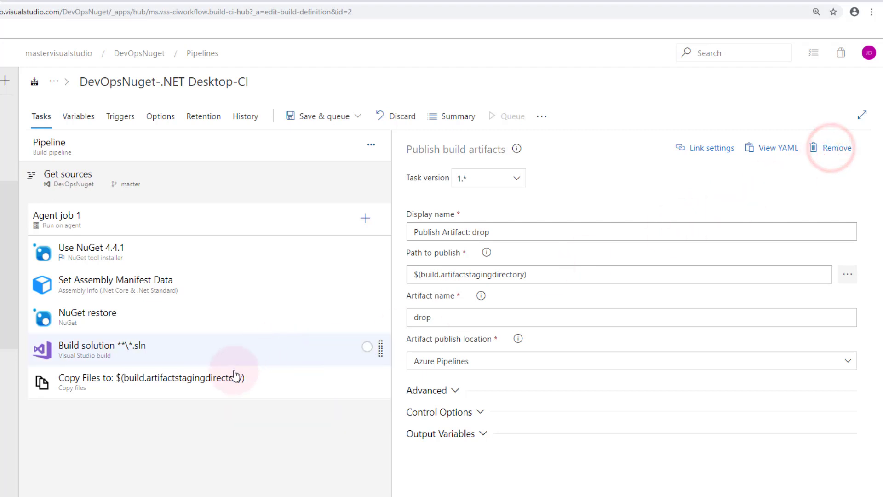
{"action": "left_click", "coordinate": [208, 379]}
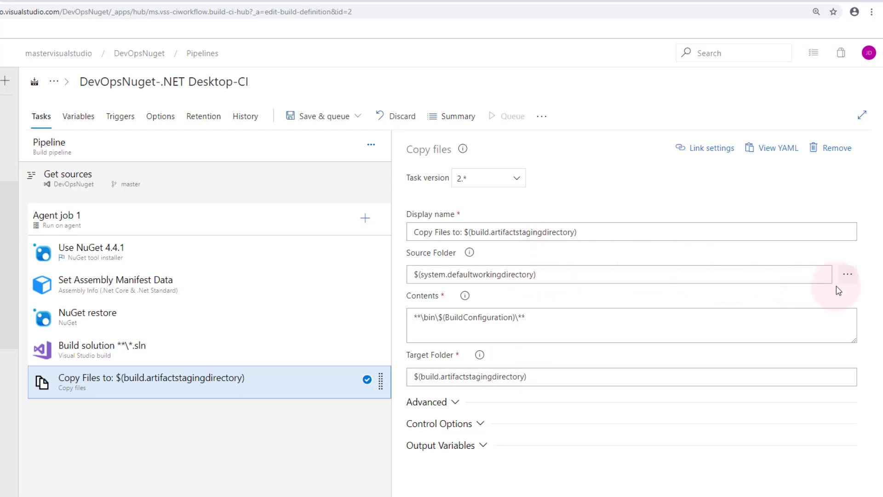
- Set the Copy Files source folder to MyLibSol/MyLib
{"action": "left_click", "coordinate": [850, 276]}
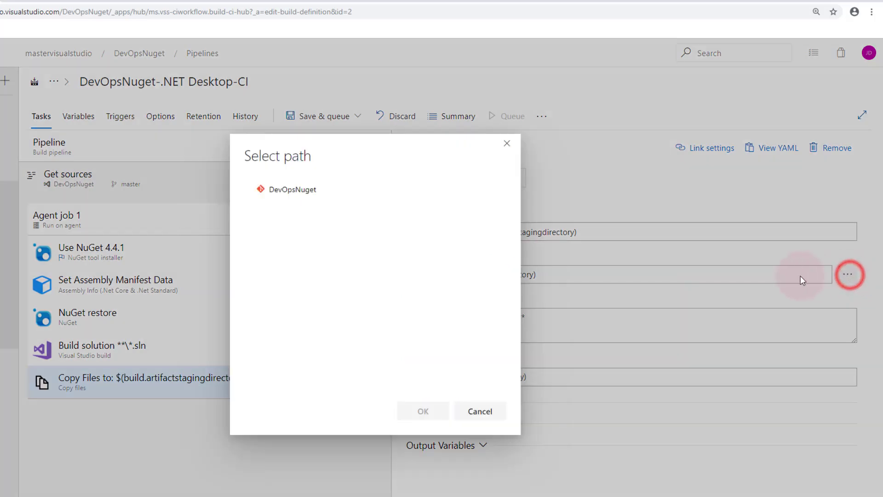
{"action": "left_click", "coordinate": [298, 190]}
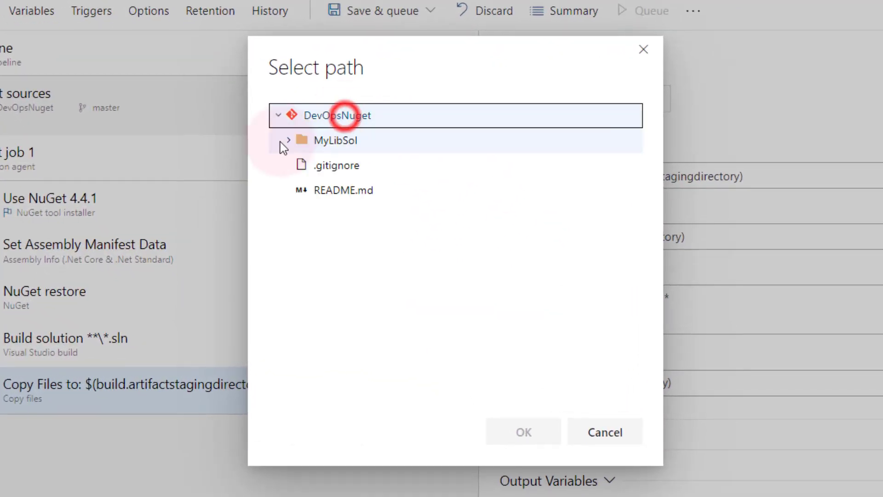
{"action": "left_click", "coordinate": [288, 141]}
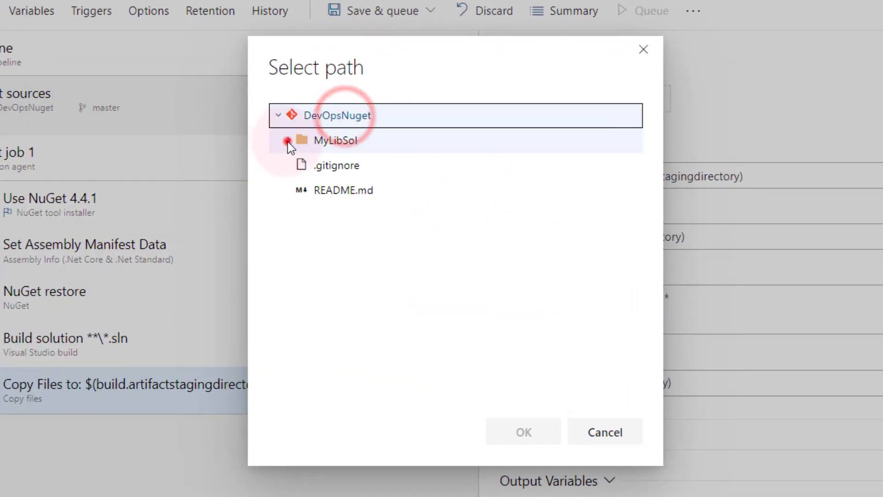
{"action": "left_click", "coordinate": [299, 167]}
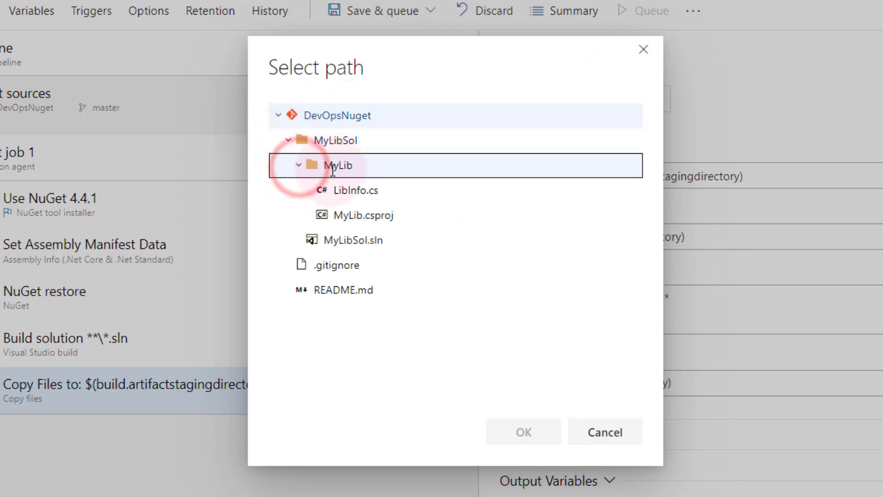
{"action": "left_click", "coordinate": [350, 163]}
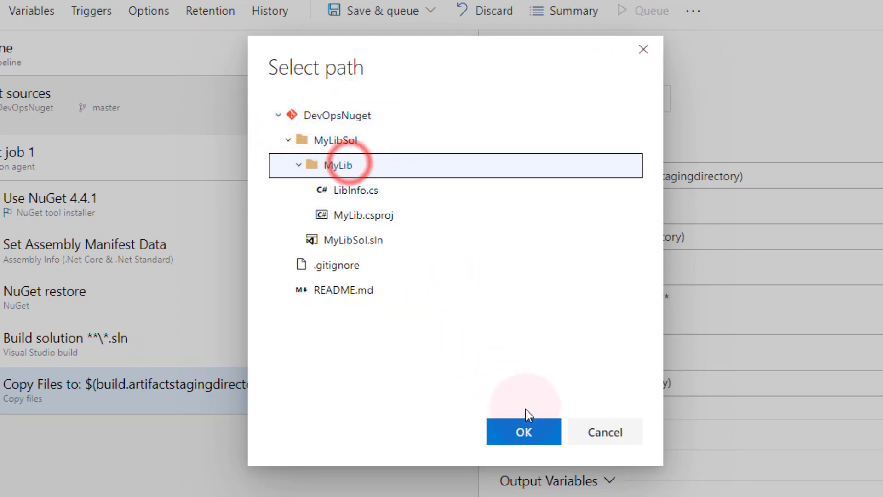
{"action": "left_click", "coordinate": [534, 430]}
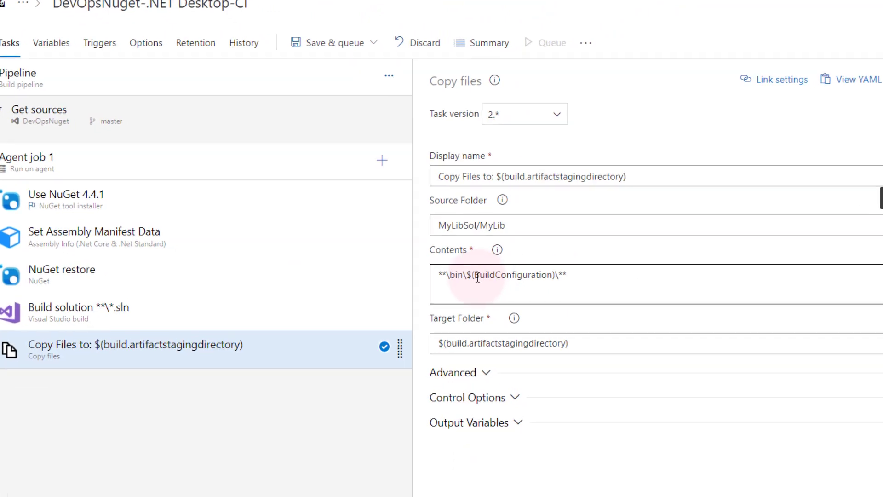
- Trim the Contents pattern to **\bin\** by removing $(BuildConfiguration)\
{"action": "left_click", "coordinate": [468, 276]}
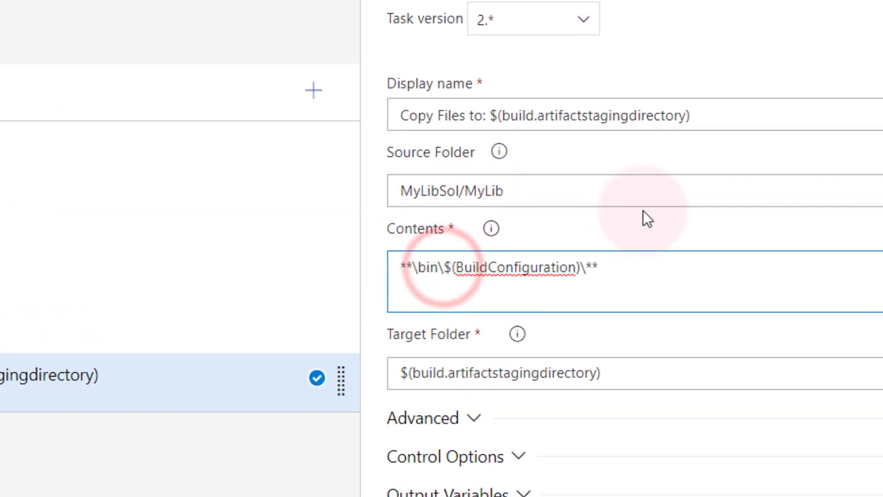
{"action": "key", "text": "shift+End"}
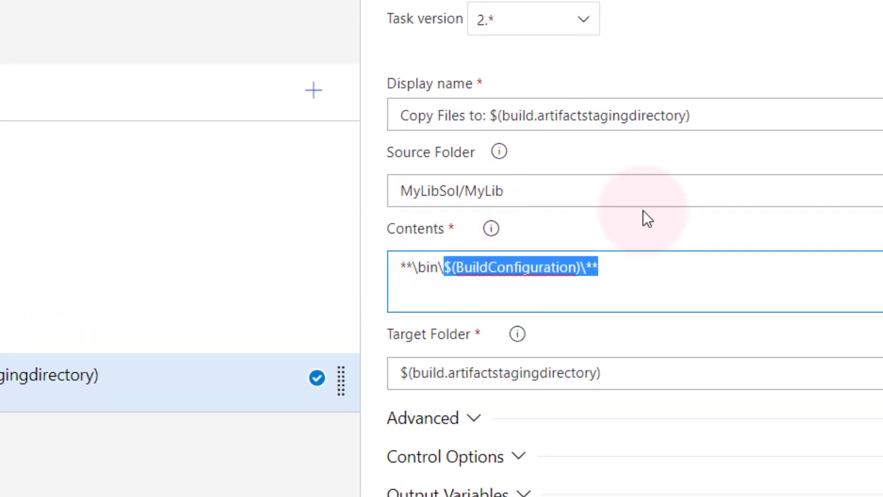
{"action": "key", "text": "shift+Left"}
{"action": "key", "text": "shift+Left"}
{"action": "key", "text": "Delete"}
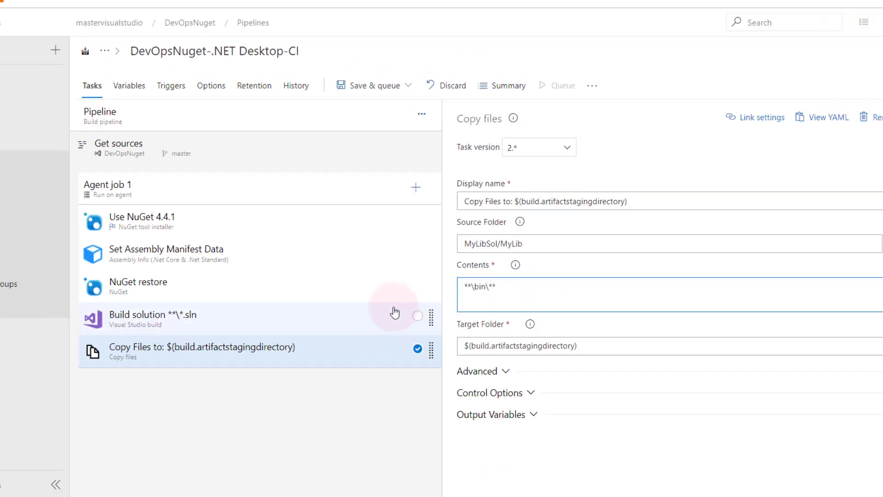
{"action": "left_click", "coordinate": [316, 316]}
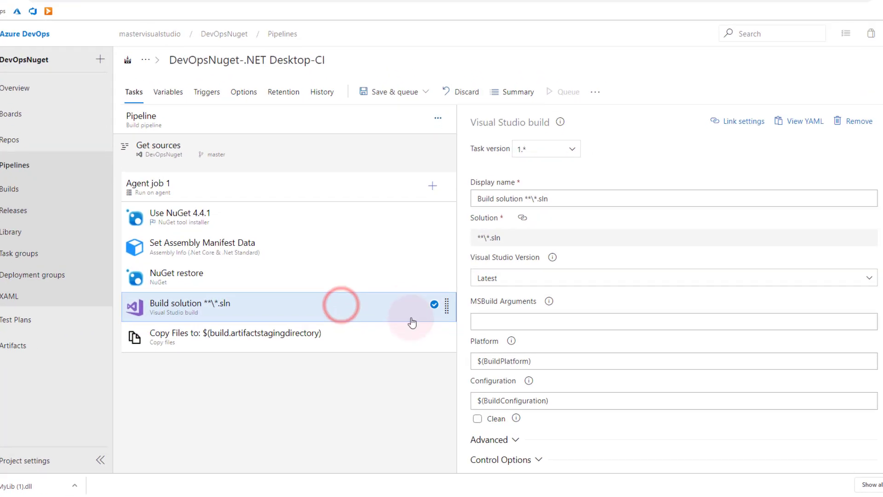
- Set the Build solution task's MSBuild Arguments to /t:pack
{"action": "left_click", "coordinate": [474, 325]}
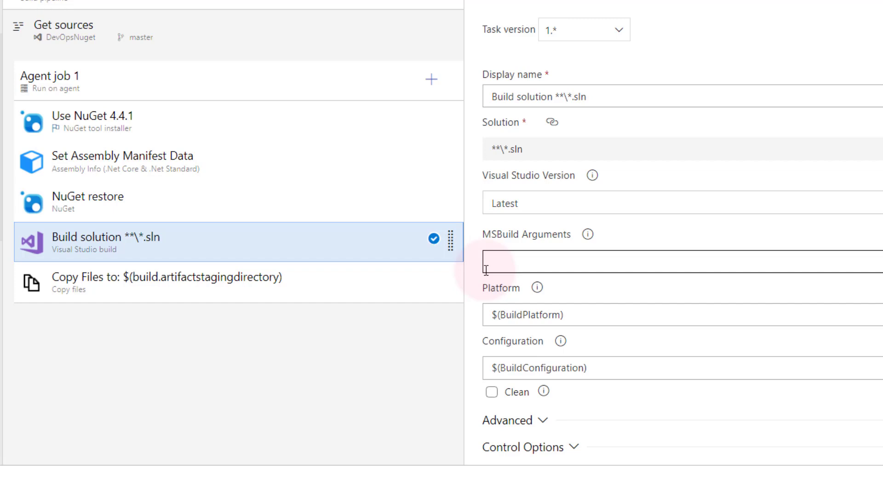
{"action": "left_click", "coordinate": [492, 264]}
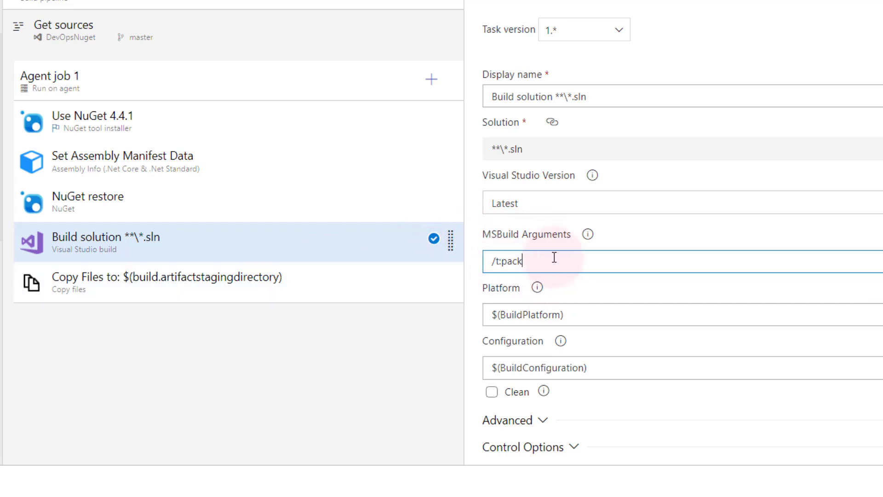
{"action": "left_click", "coordinate": [332, 278]}
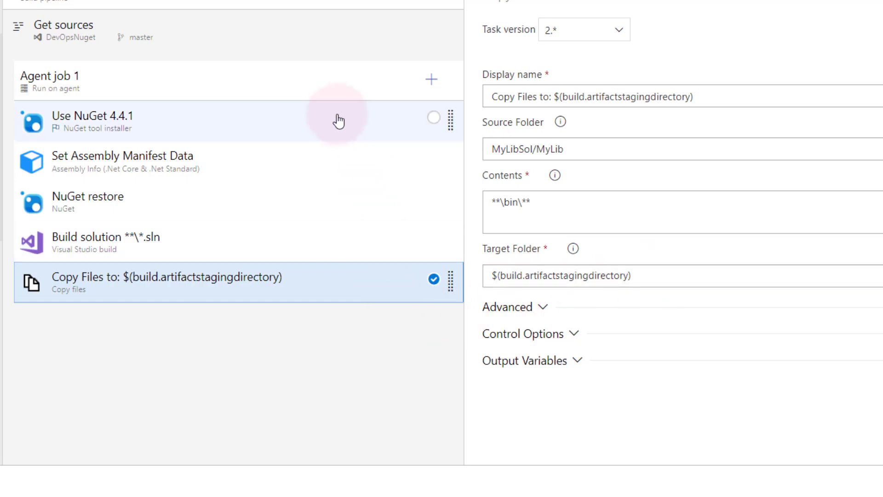
- Add a NuGet task to Agent job 1 from the task search
{"action": "left_click", "coordinate": [429, 82]}
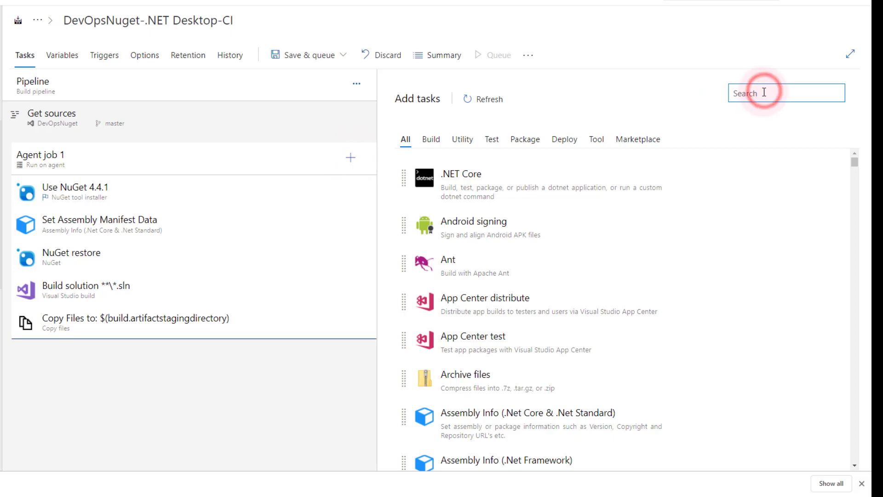
{"action": "type", "text": "Nuget"}
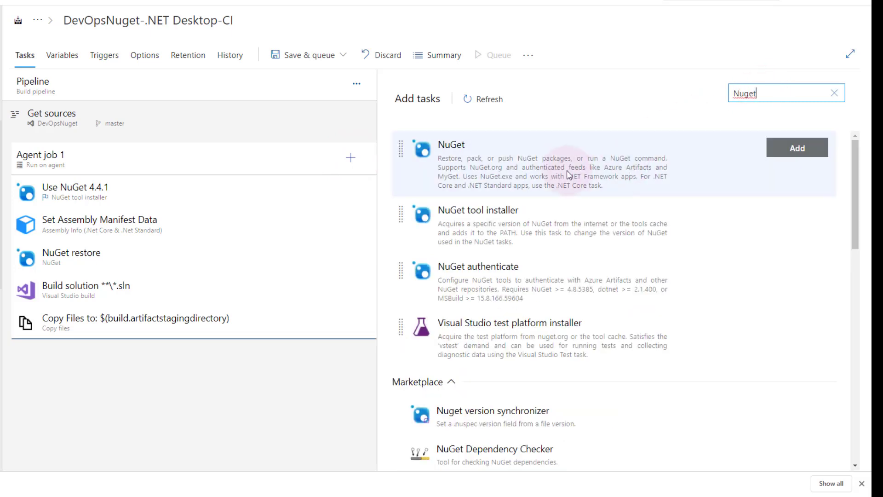
{"action": "left_click", "coordinate": [558, 166]}
{"action": "left_click", "coordinate": [787, 154]}
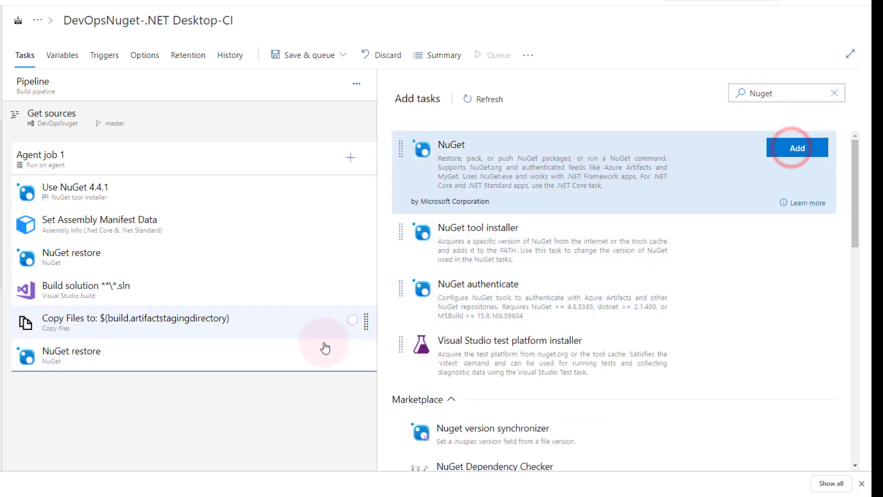
- Configure the NuGet task with the push command and MasterVisualStudioFeed as the target feed
{"action": "left_click", "coordinate": [303, 351]}
{"action": "left_click", "coordinate": [431, 183]}
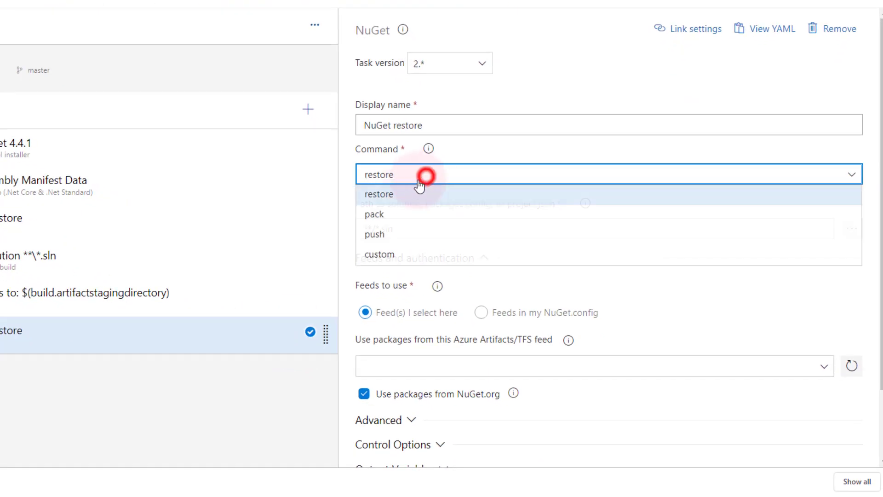
{"action": "left_click", "coordinate": [385, 236]}
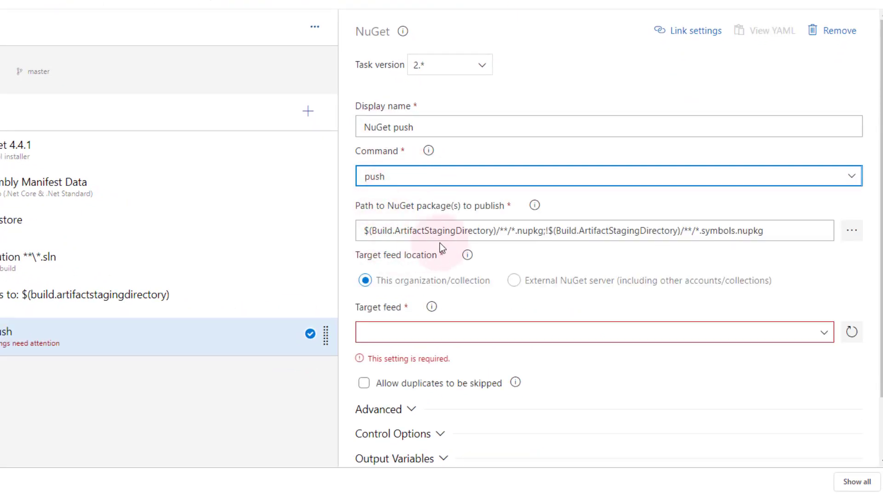
{"action": "left_click", "coordinate": [682, 235]}
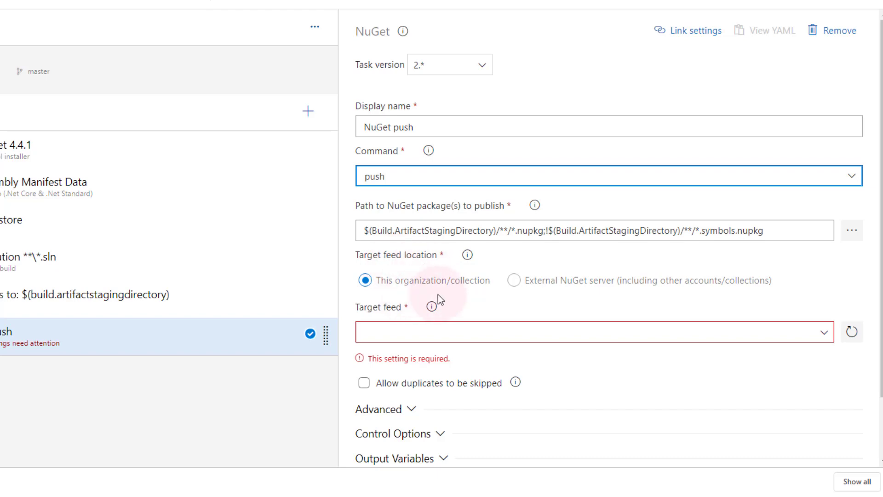
{"action": "left_click", "coordinate": [823, 332]}
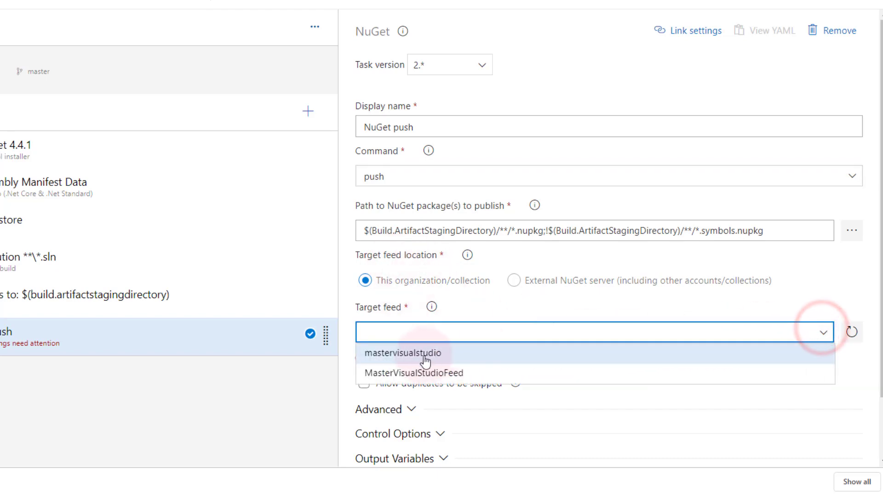
{"action": "left_click", "coordinate": [421, 373]}
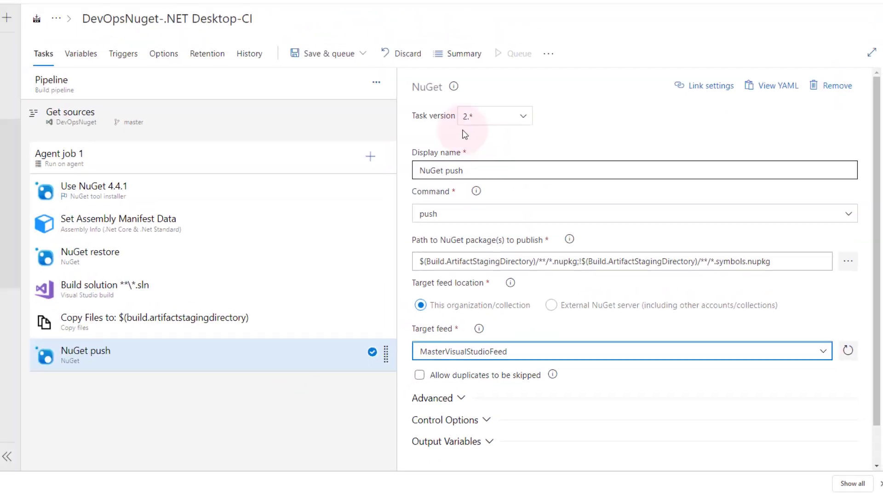
{"action": "left_click", "coordinate": [326, 54]}
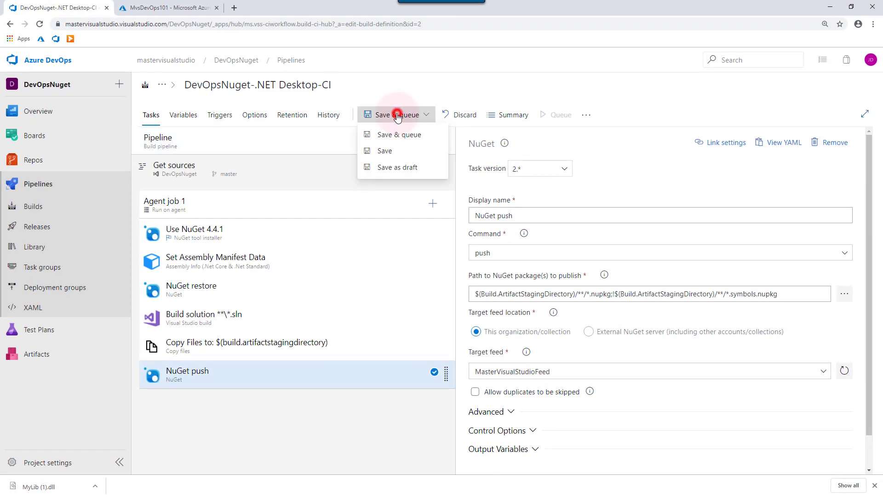
- Save and queue the pipeline, wait for build 1.0.298.2 to succeed, then go to Artifacts
{"action": "left_click", "coordinate": [326, 80]}
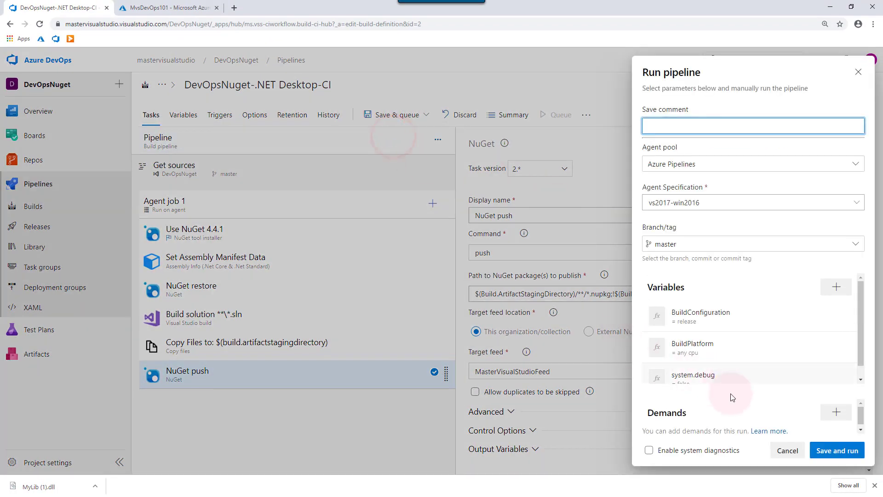
{"action": "left_click", "coordinate": [837, 451]}
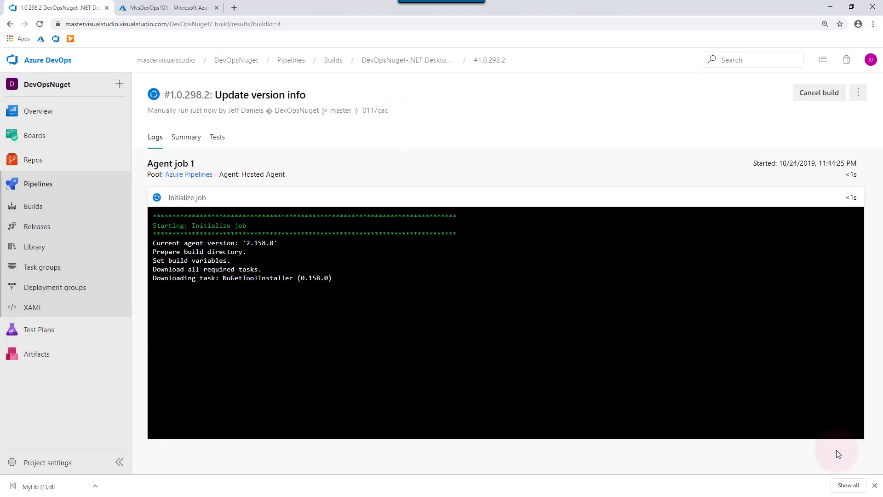
{"action": "scroll", "coordinate": [398, 380], "scroll_direction": "down", "scroll_amount": 4}
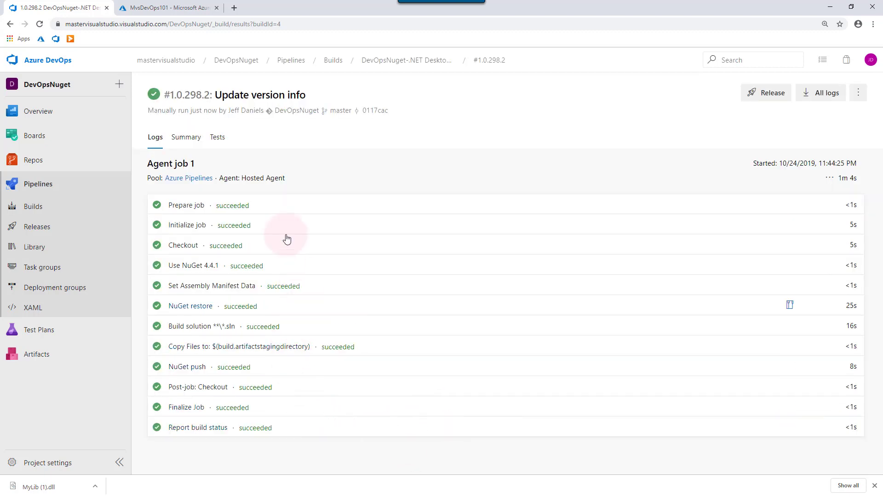
{"action": "left_click", "coordinate": [65, 354]}
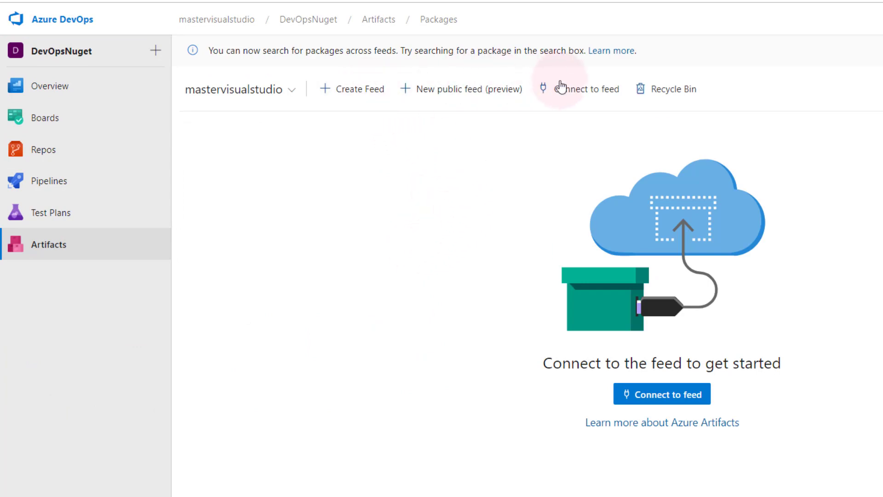
- Dismiss the Connect to feed dialog and switch to MasterVisualStudioFeed, which lists MyLib 1.0.298.2
{"action": "left_click", "coordinate": [581, 89]}
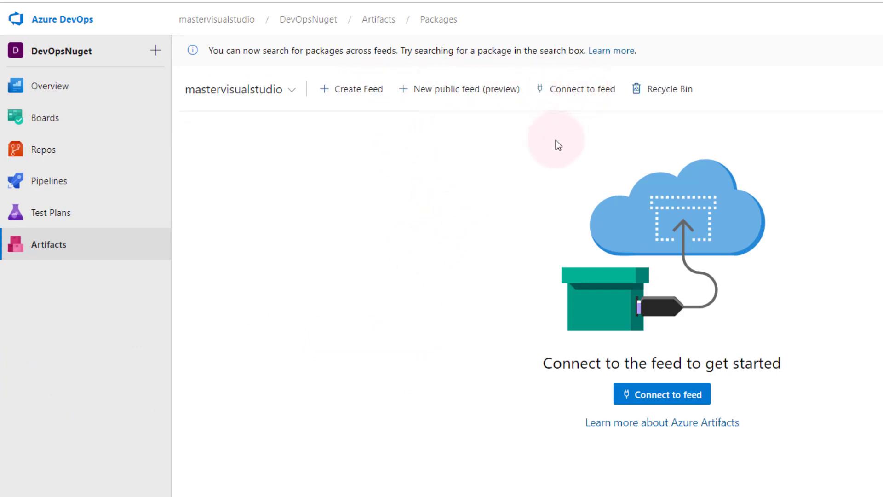
{"action": "key", "text": "Escape"}
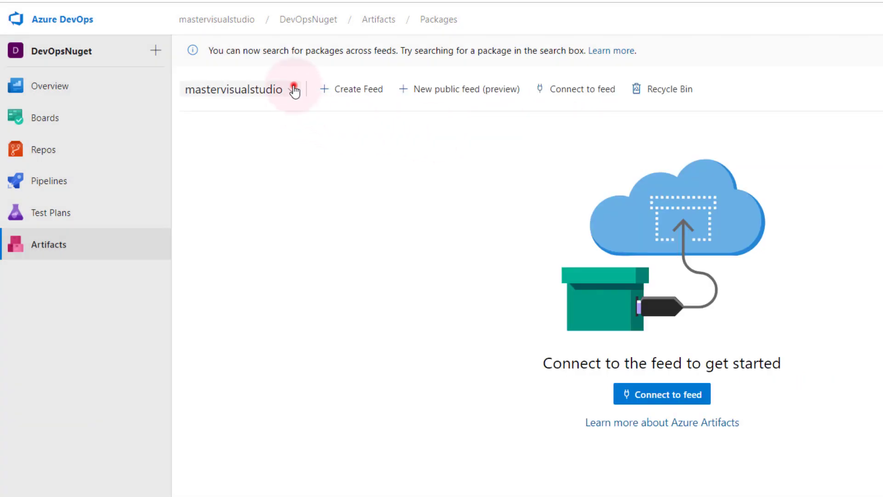
{"action": "left_click", "coordinate": [291, 89]}
{"action": "left_click", "coordinate": [261, 132]}
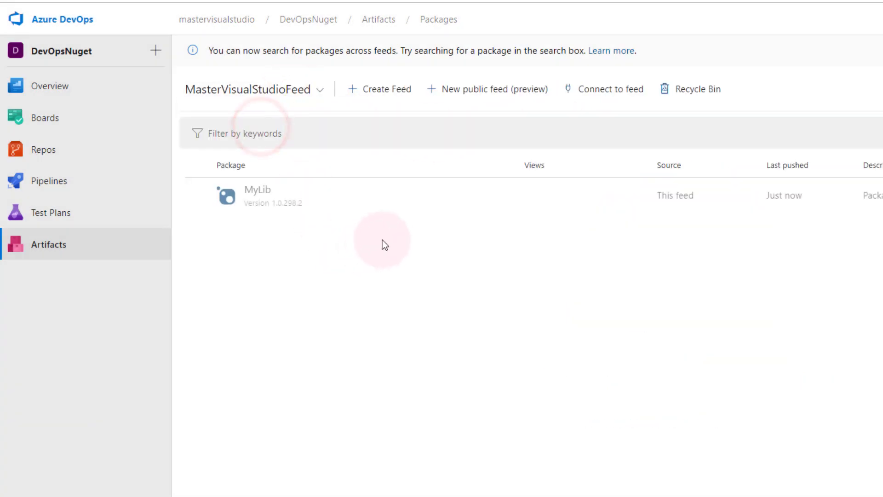
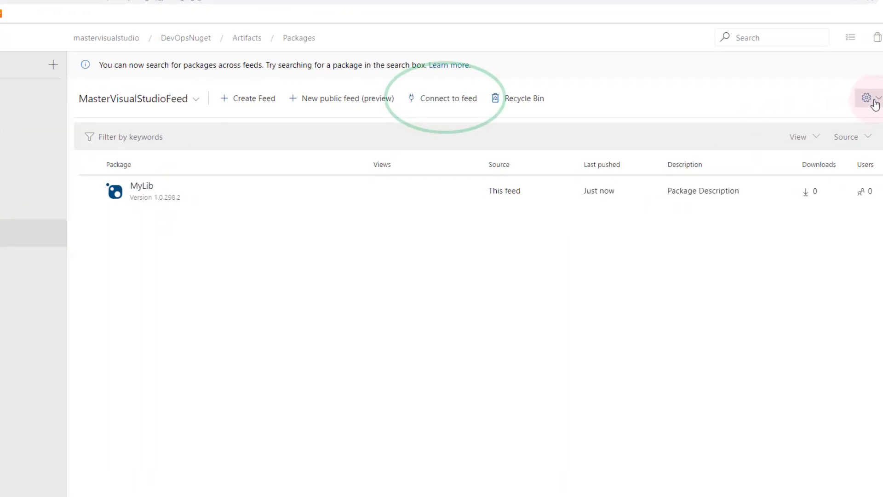
- Copy the feed's NuGet package source URL from Connect to feed, then close the dialog
{"action": "left_click", "coordinate": [462, 99]}
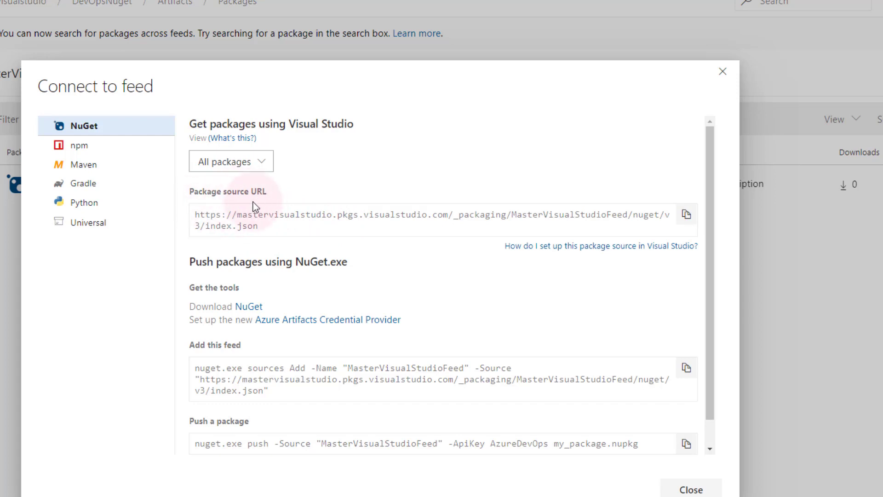
{"action": "left_click", "coordinate": [686, 217]}
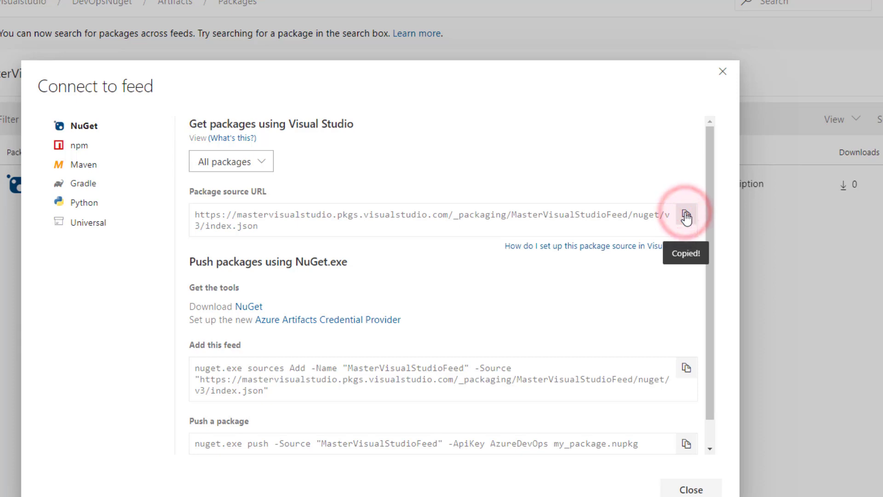
{"action": "left_click", "coordinate": [724, 73]}
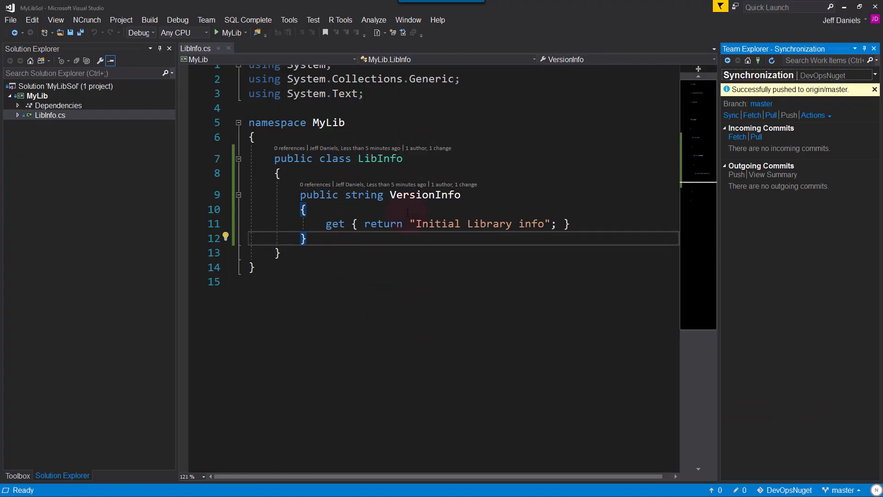
- From a fresh Visual Studio Start Page, begin creating a new project
{"action": "left_click", "coordinate": [329, 247]}
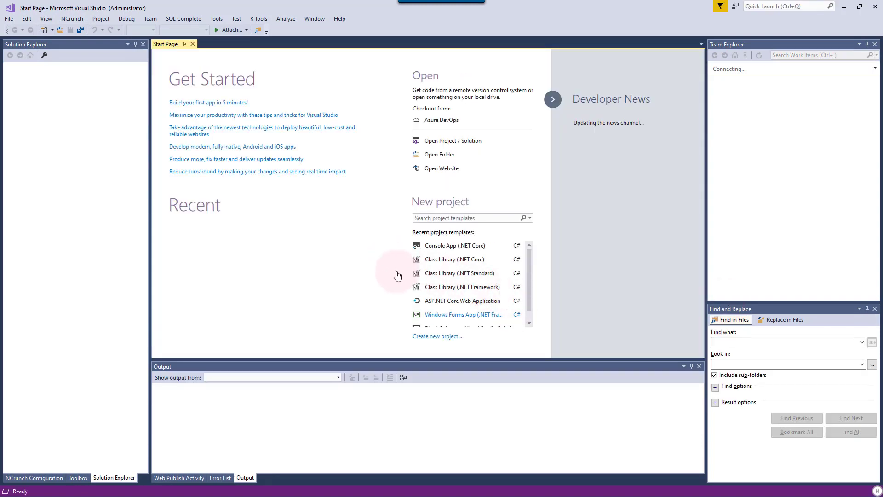
{"action": "left_click", "coordinate": [440, 335]}
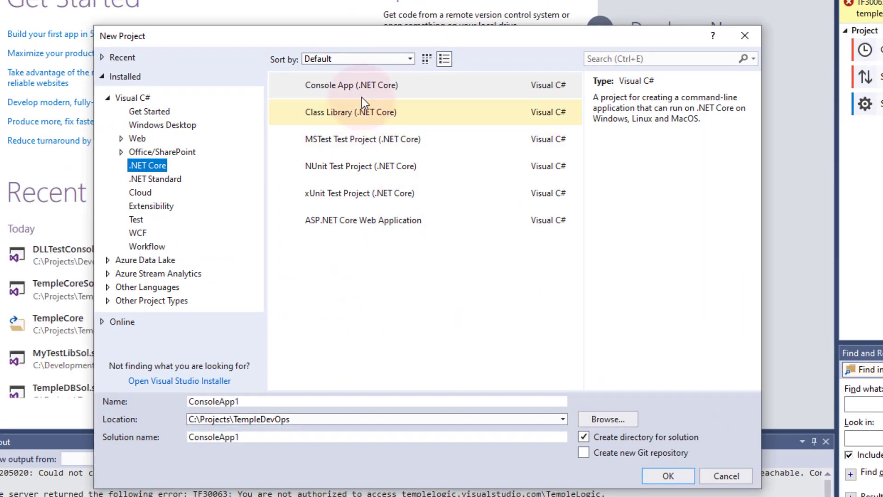
- Choose the Console App (.NET Core) template and set the location to C:\Development\
{"action": "left_click", "coordinate": [368, 89]}
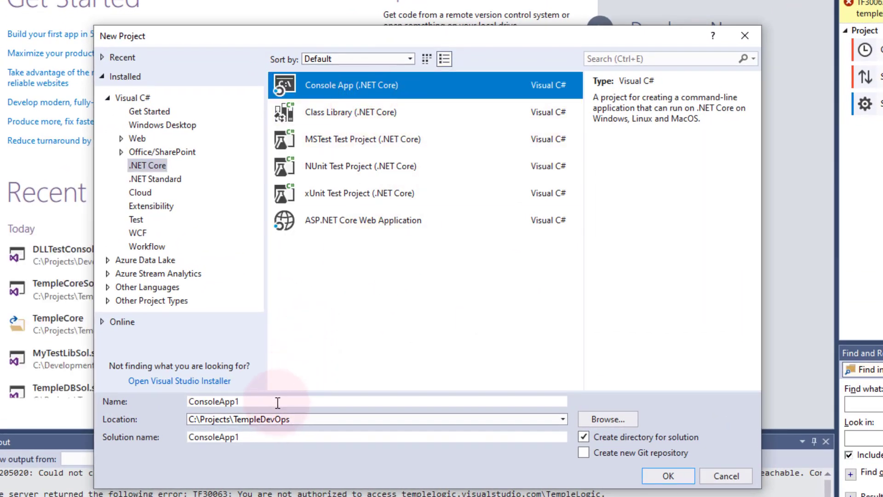
{"action": "left_click", "coordinate": [202, 420]}
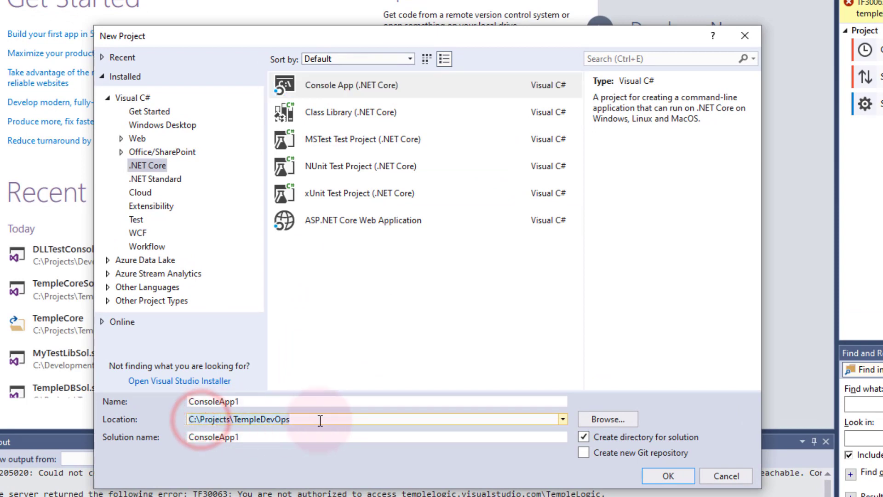
{"action": "left_click", "coordinate": [204, 422]}
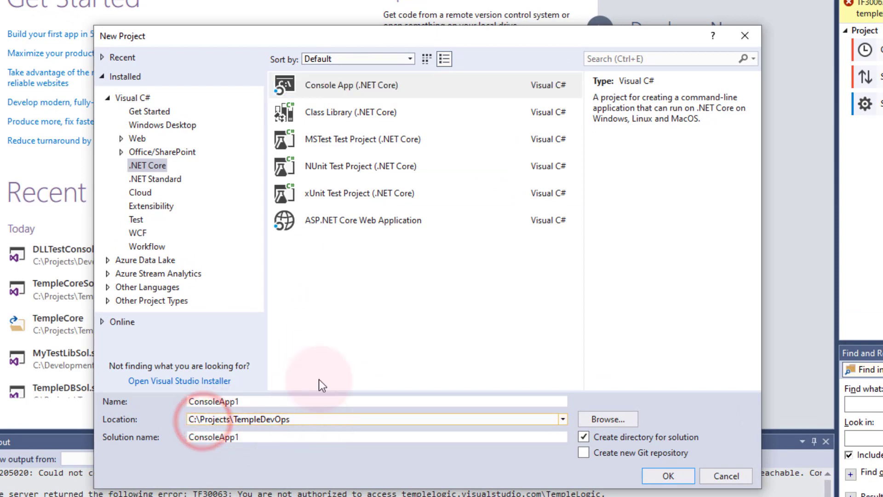
{"action": "key", "text": "shift+End"}
{"action": "type", "text": "Development\\"}
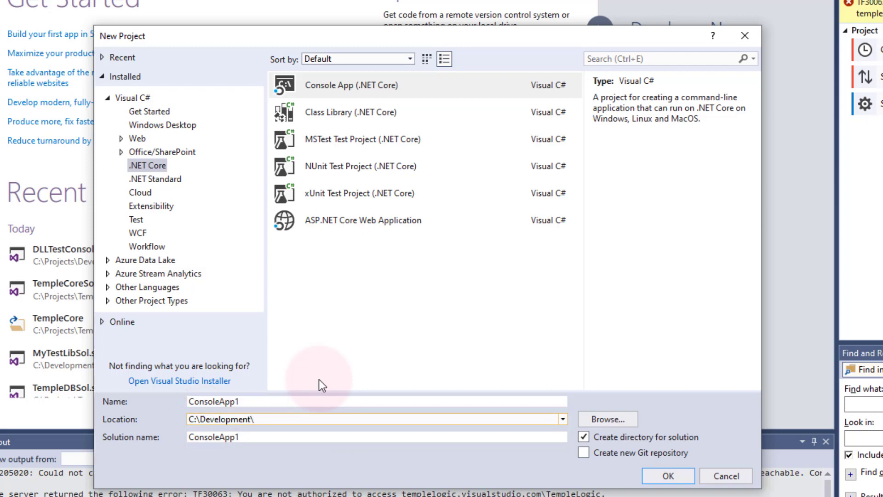
- Name the project TestConsole and the solution TestConsoleSol, then create it
{"action": "key", "text": "shift+Tab"}
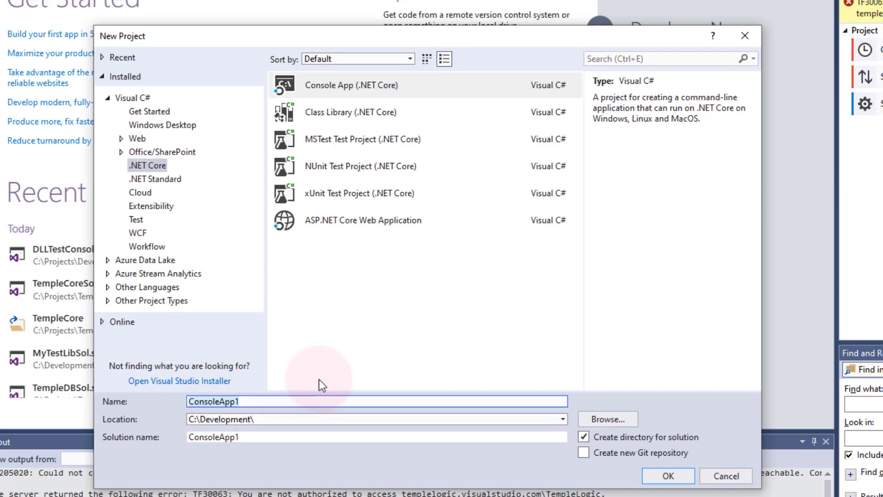
{"action": "type", "text": "Cont"}
{"action": "key", "text": "BackSpace"}
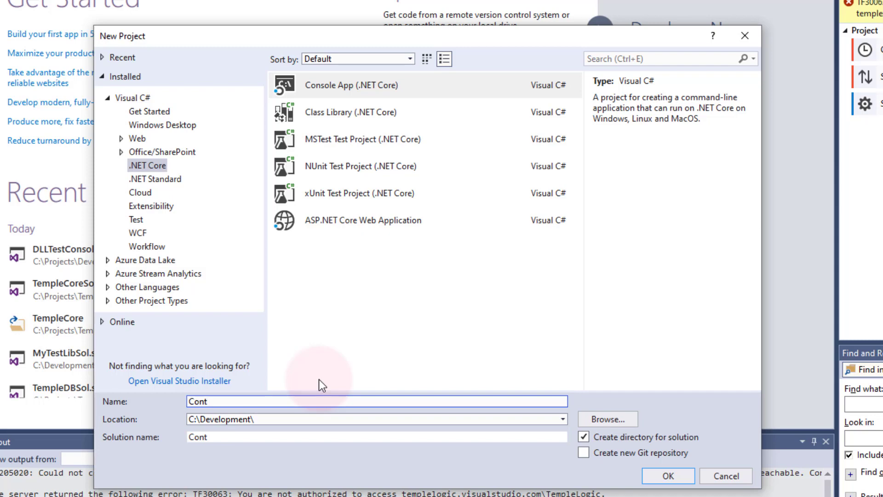
{"action": "key", "text": "BackSpace"}
{"action": "key", "text": "BackSpace"}
{"action": "key", "text": "BackSpace"}
{"action": "type", "text": "TestConsole"}
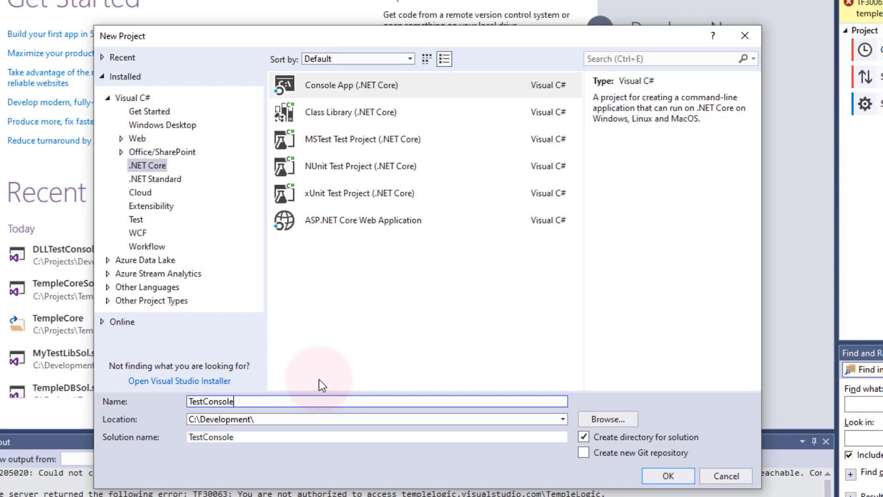
{"action": "key", "text": "Tab"}
{"action": "key", "text": "Tab"}
{"action": "key", "text": "Tab"}
{"action": "key", "text": "End"}
{"action": "type", "text": "SOl"}
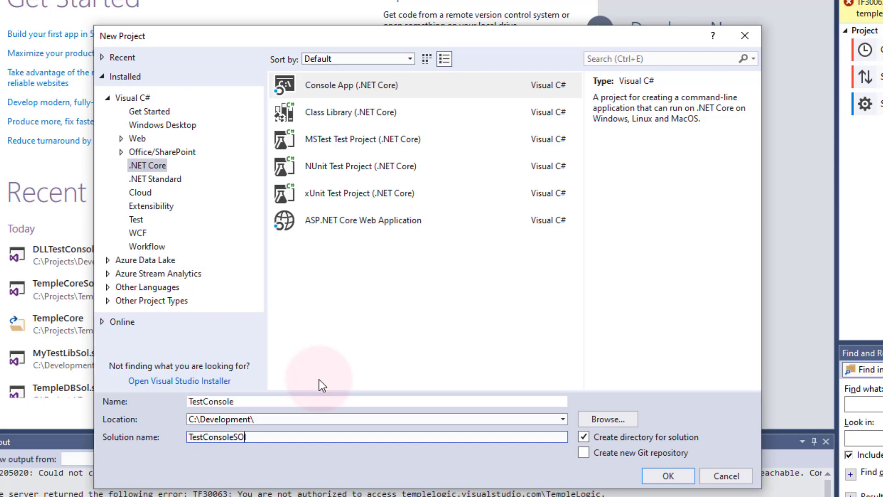
{"action": "key", "text": "BackSpace"}
{"action": "key", "text": "BackSpace"}
{"action": "type", "text": "ol"}
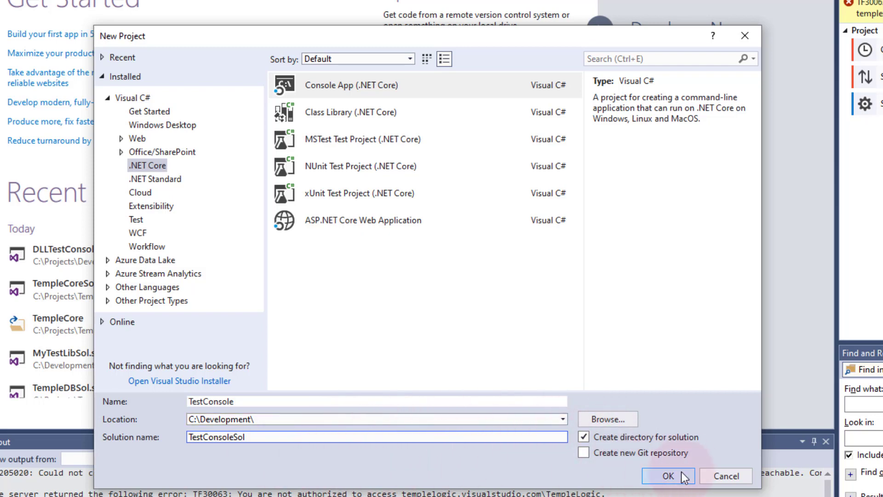
{"action": "left_click", "coordinate": [668, 476]}
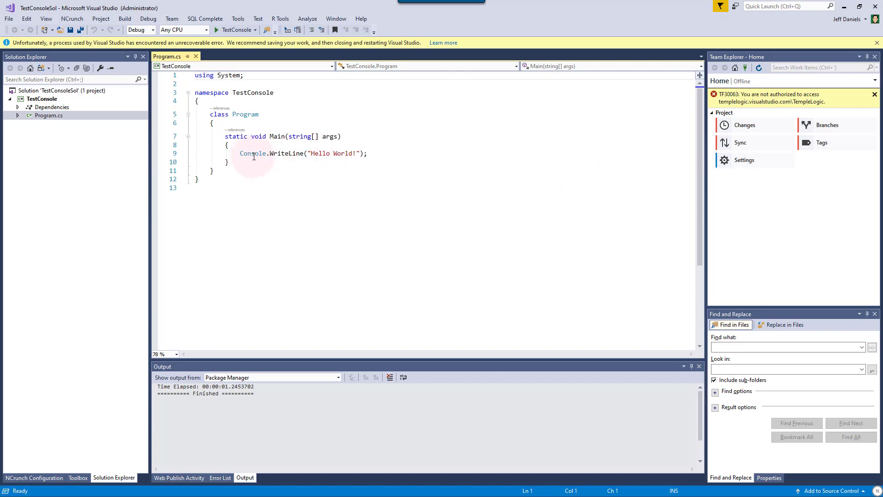
- Once the project loads, open the TestConsole project's context menu in Solution Explorer
{"action": "mouse_move", "coordinate": [338, 150]}
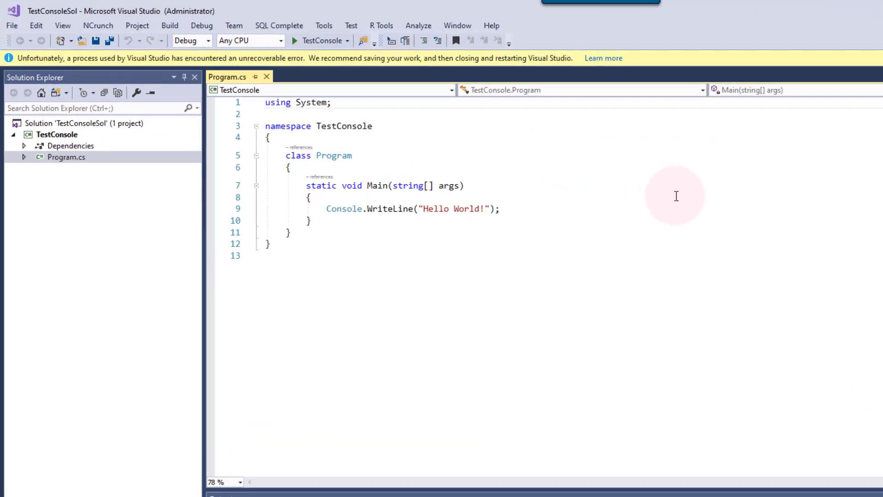
{"action": "right_click", "coordinate": [62, 134]}
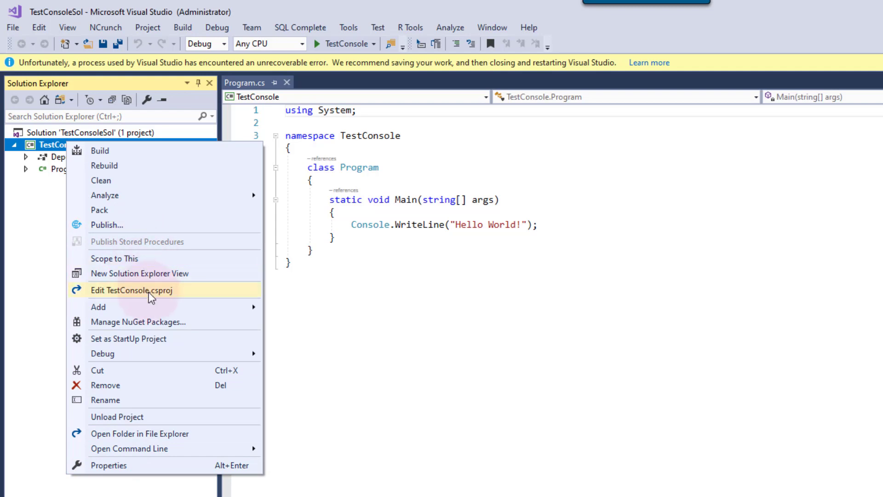
- Open Manage NuGet Packages for TestConsole, search Browse for MyLib, and list the package sources
{"action": "left_click", "coordinate": [146, 322]}
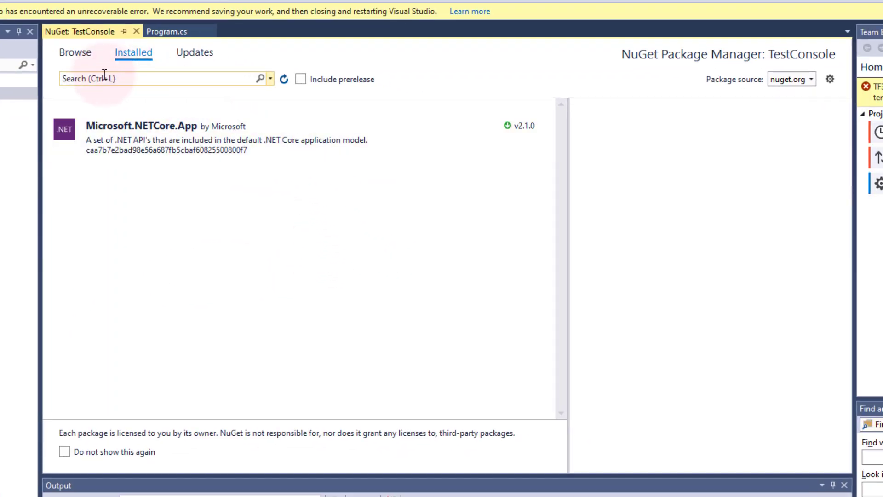
{"action": "left_click", "coordinate": [76, 53]}
{"action": "left_click", "coordinate": [121, 78]}
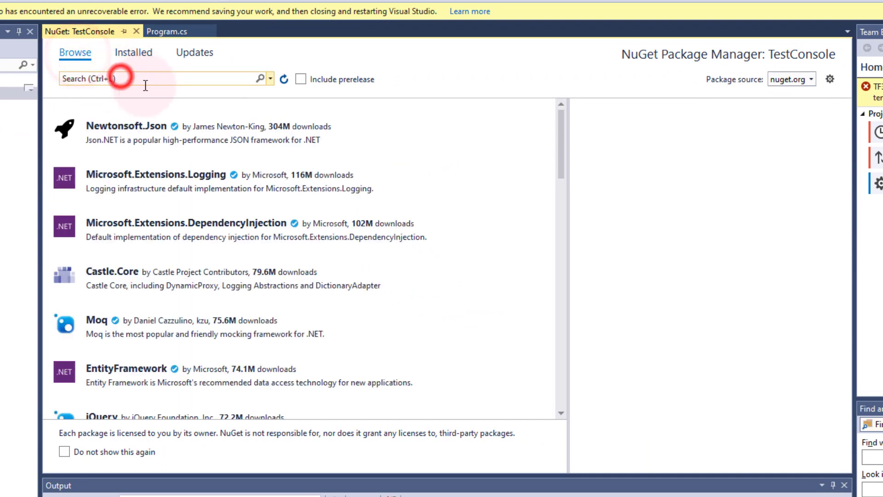
{"action": "type", "text": "MyB"}
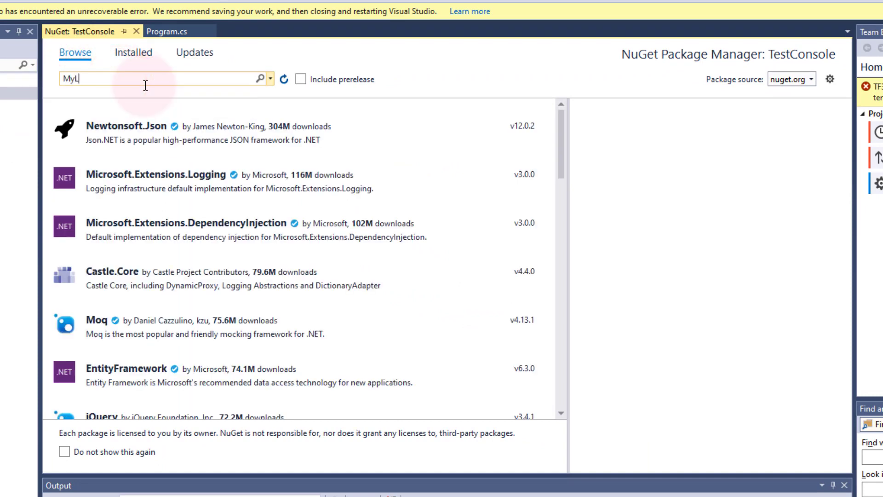
{"action": "left_click", "coordinate": [259, 80]}
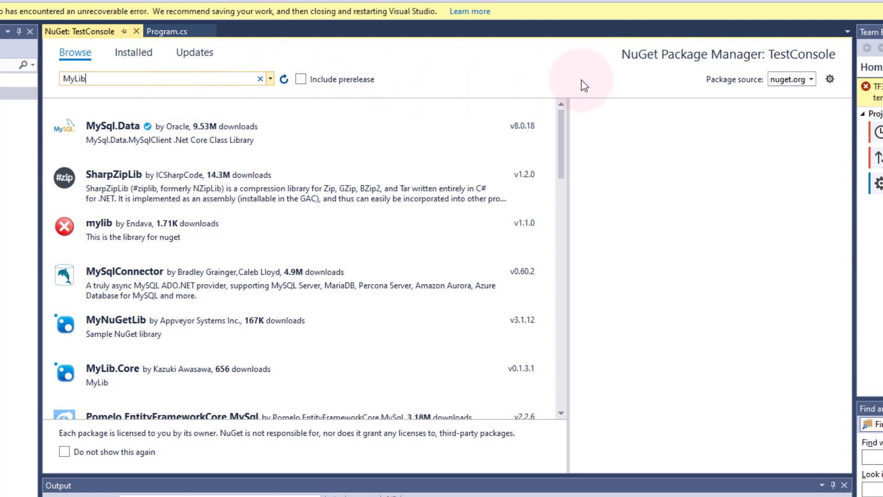
{"action": "left_click", "coordinate": [812, 80]}
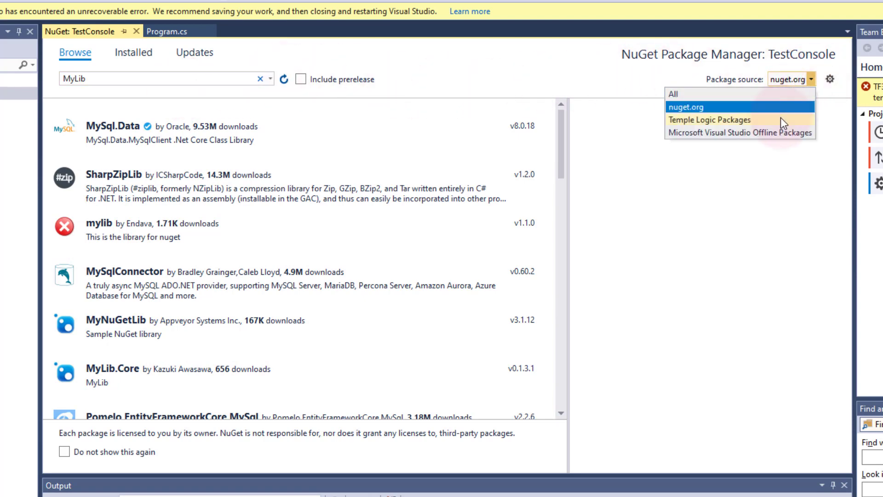
- Add a package source named 'MasterVisualStudio Feed' with the copied Azure DevOps feed URL
{"action": "left_click", "coordinate": [830, 79]}
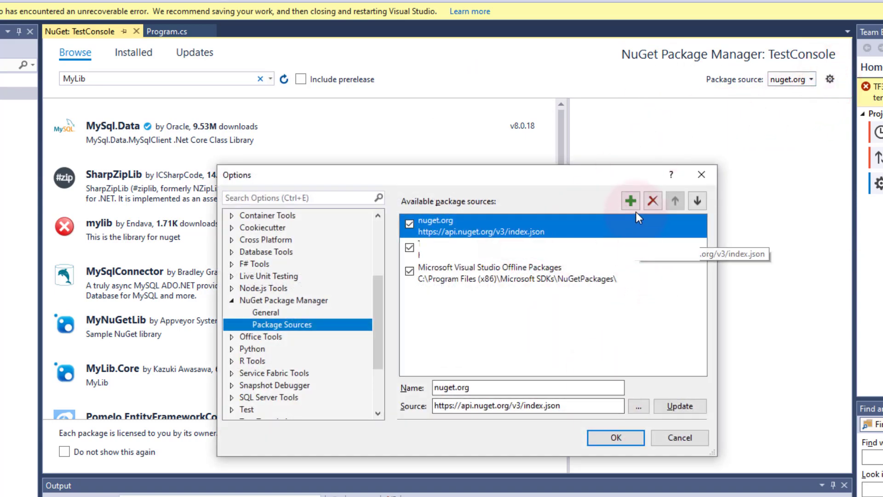
{"action": "left_click", "coordinate": [631, 201]}
{"action": "left_click", "coordinate": [512, 389]}
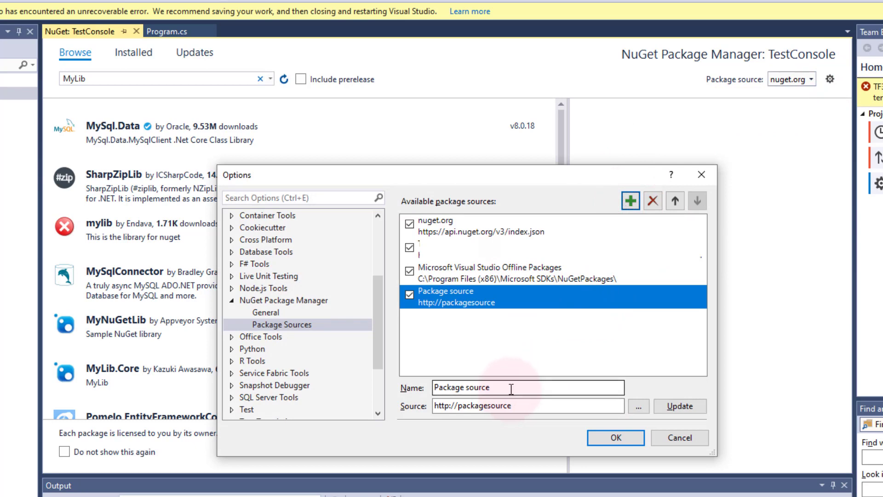
{"action": "triple_click", "coordinate": [511, 389]}
{"action": "type", "text": "Mas"}
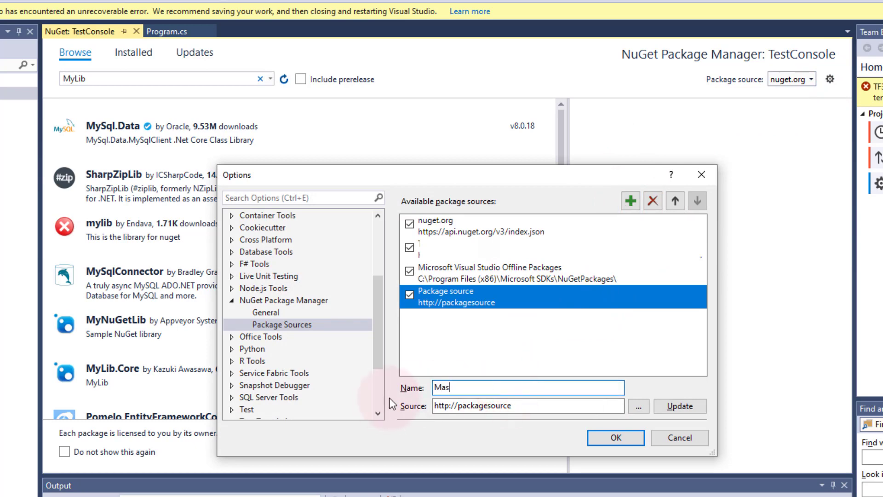
{"action": "type", "text": "terVisualStudio Feed"}
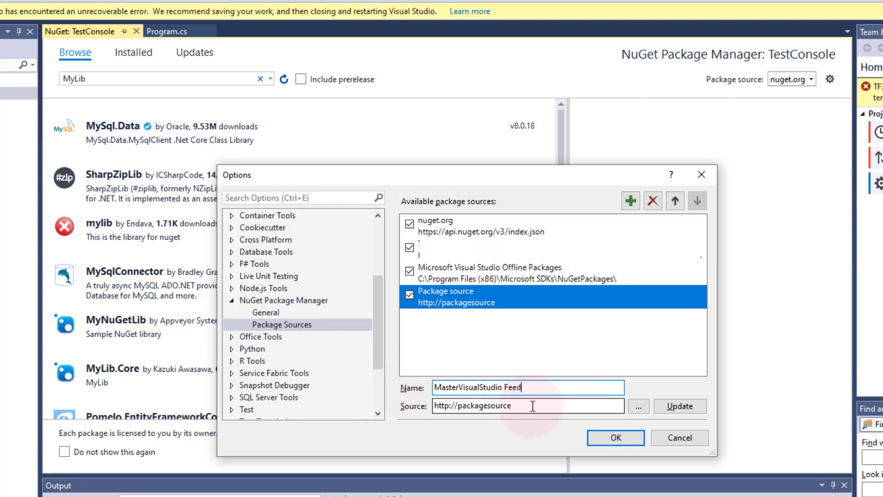
{"action": "triple_click", "coordinate": [532, 406]}
{"action": "key", "text": "ctrl+v"}
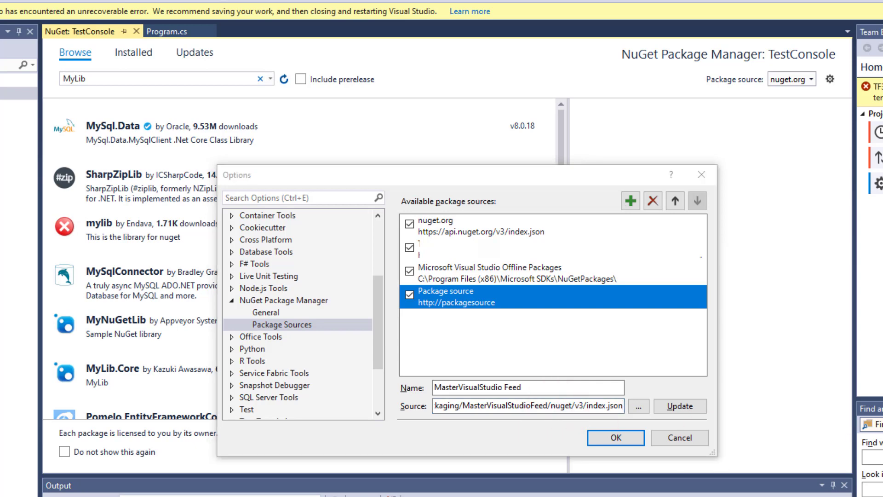
- Recheck the feed connection details in the browser, then apply the package source settings
{"action": "key", "text": "alt+Tab"}
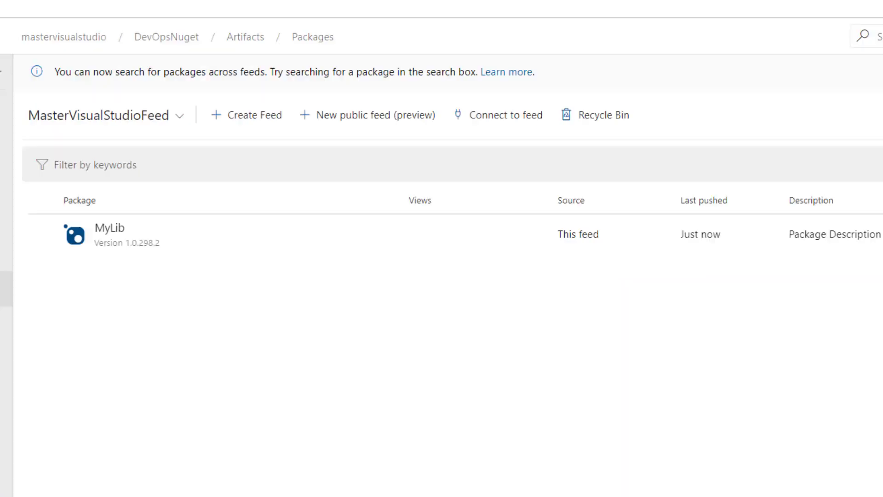
{"action": "left_click", "coordinate": [485, 115]}
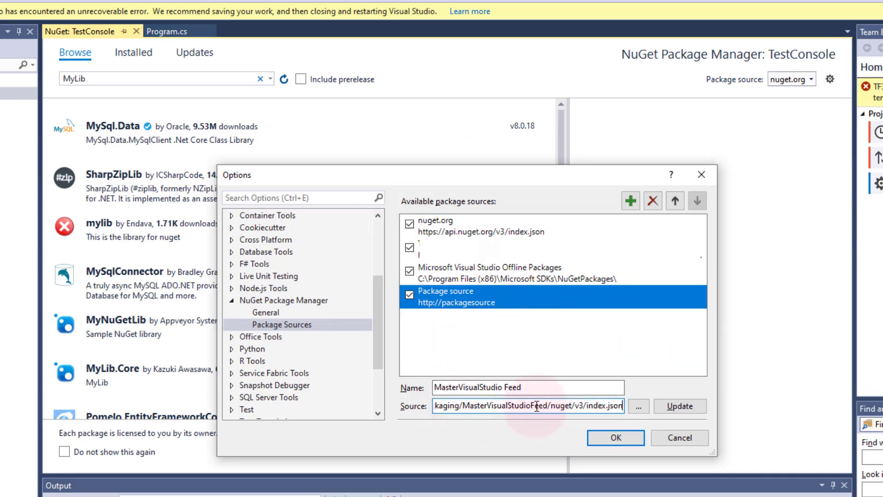
{"action": "left_click", "coordinate": [628, 438]}
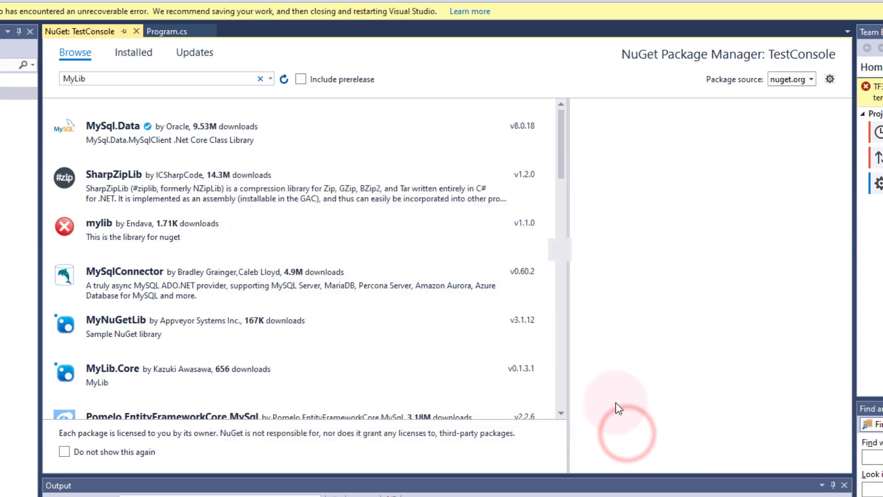
- Switch the package source to MasterVisualStudio Feed and install MyLib 1.0.298.2 into TestConsole
{"action": "left_click", "coordinate": [811, 79]}
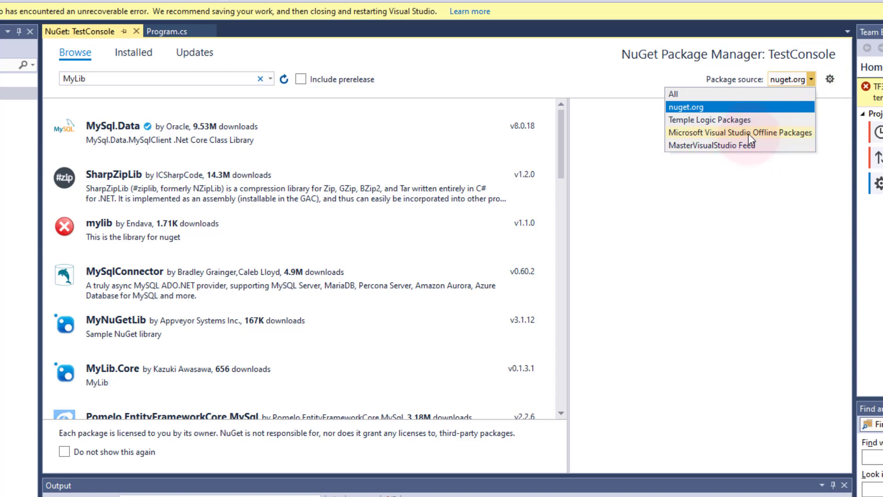
{"action": "left_click", "coordinate": [737, 145]}
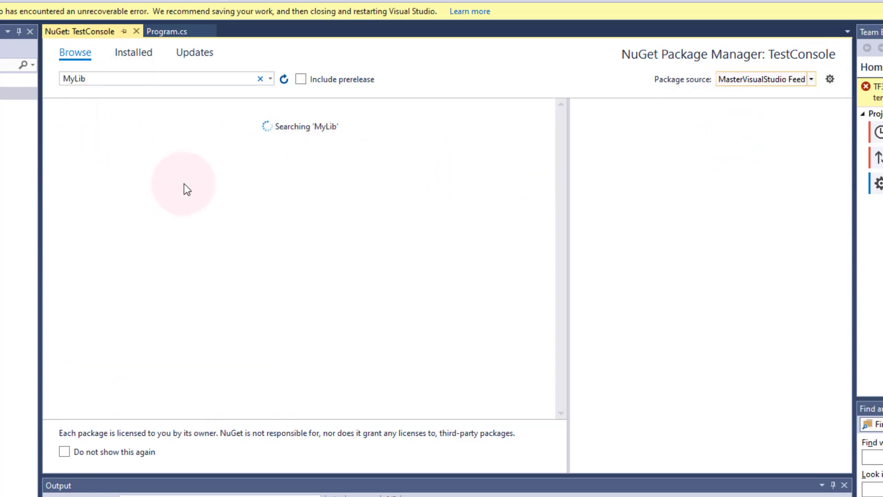
{"action": "left_click", "coordinate": [142, 134]}
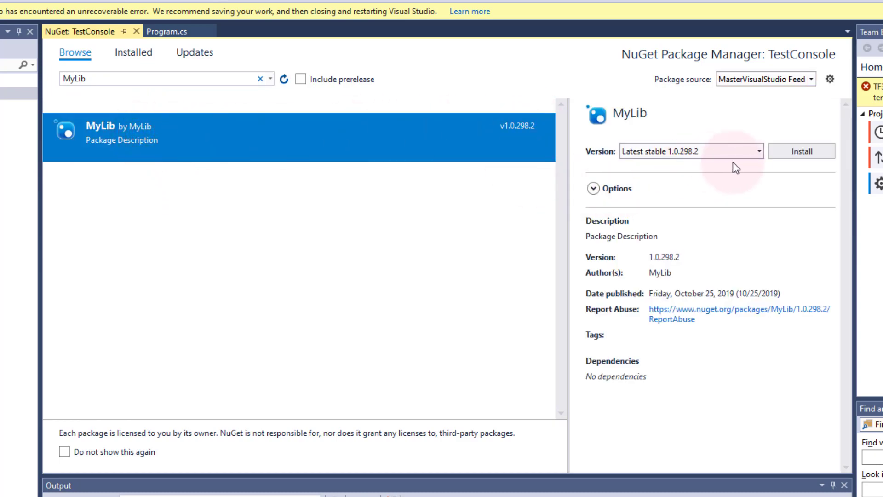
{"action": "left_click", "coordinate": [792, 150]}
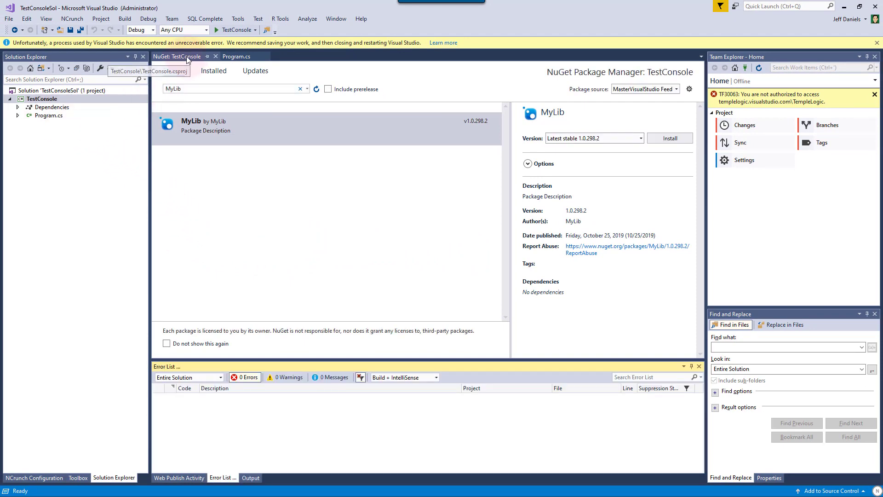
- Close the package manager and add a Console.ReadLine(); line after the Hello World line
{"action": "left_click", "coordinate": [216, 56]}
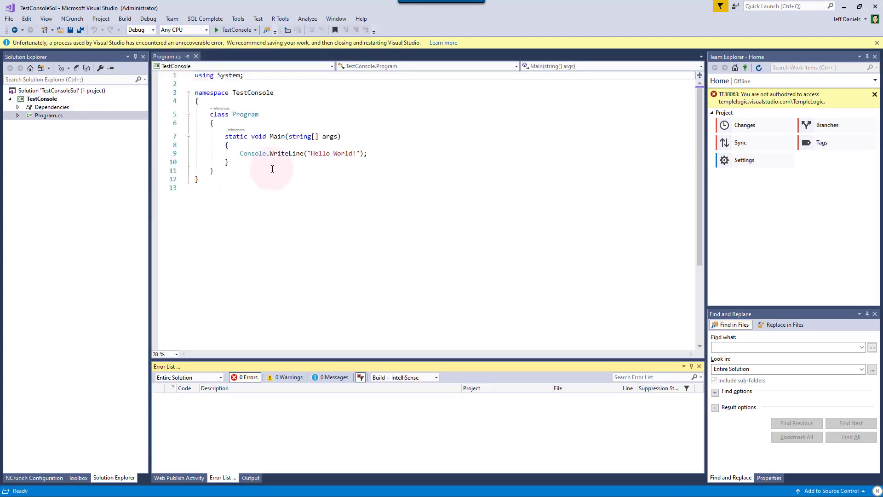
{"action": "left_click", "coordinate": [276, 167]}
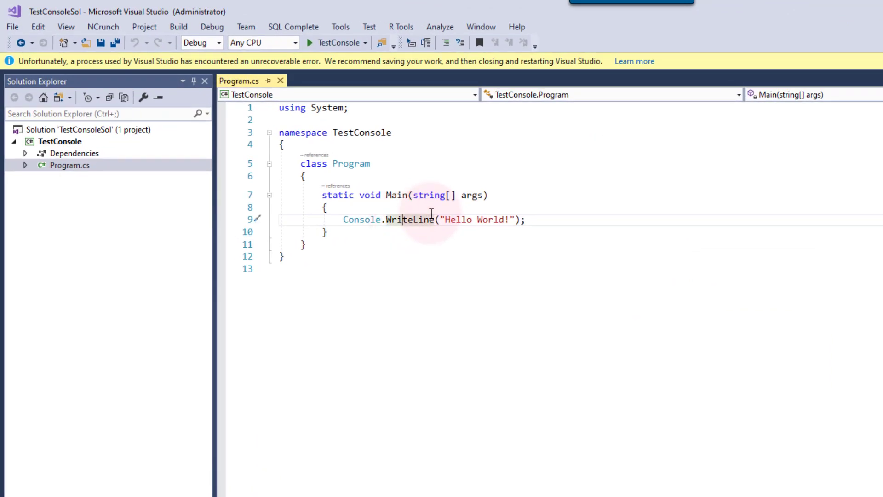
{"action": "left_click", "coordinate": [538, 215]}
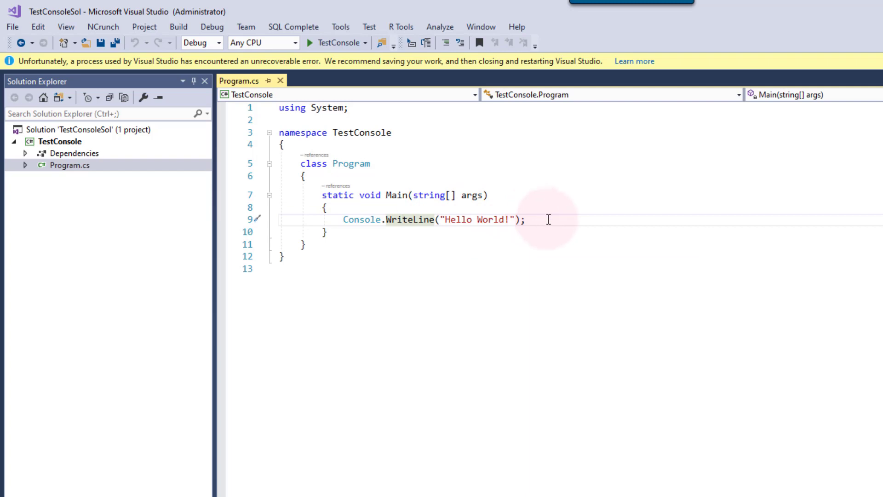
{"action": "left_click", "coordinate": [551, 220]}
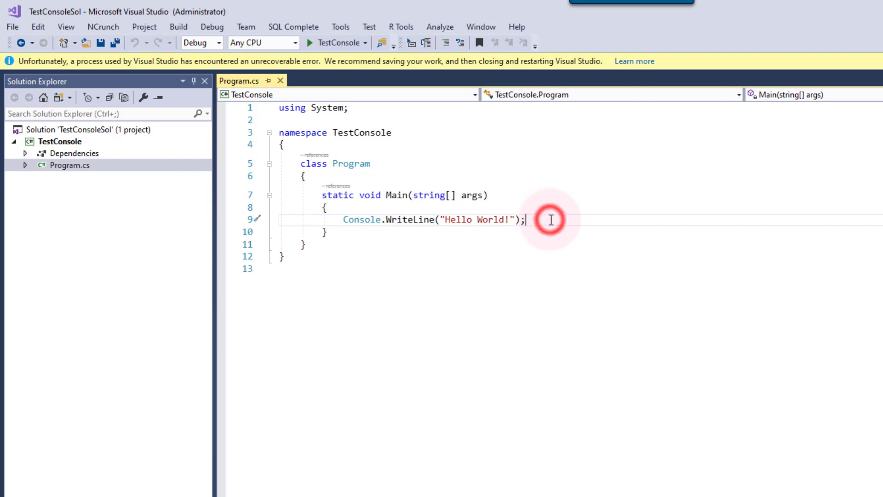
{"action": "key", "text": "Return"}
{"action": "key", "text": "Return"}
{"action": "key", "text": "Return"}
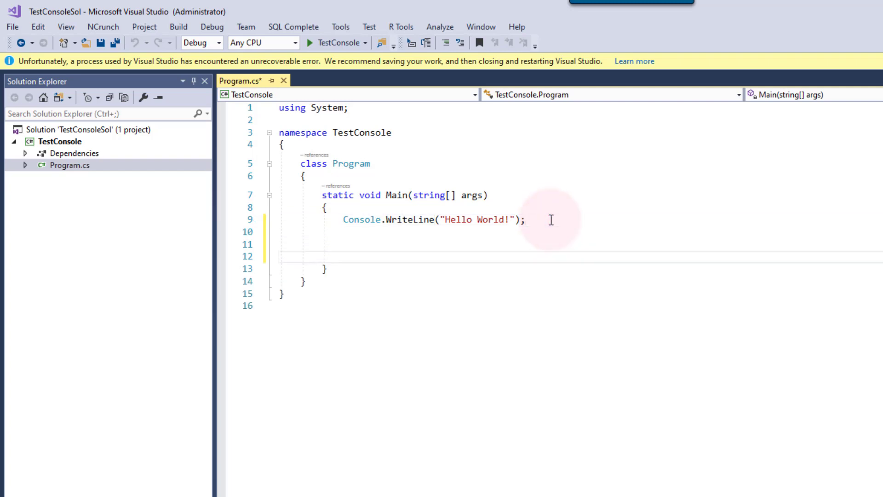
{"action": "type", "text": "Console.Read"}
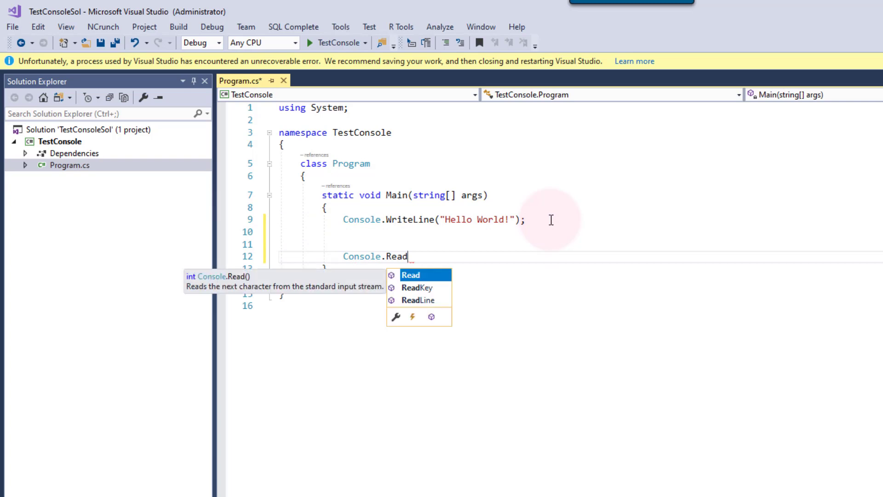
{"action": "key", "text": "Down"}
{"action": "key", "text": "Down"}
{"action": "key", "text": "Tab"}
{"action": "type", "text": ");"}
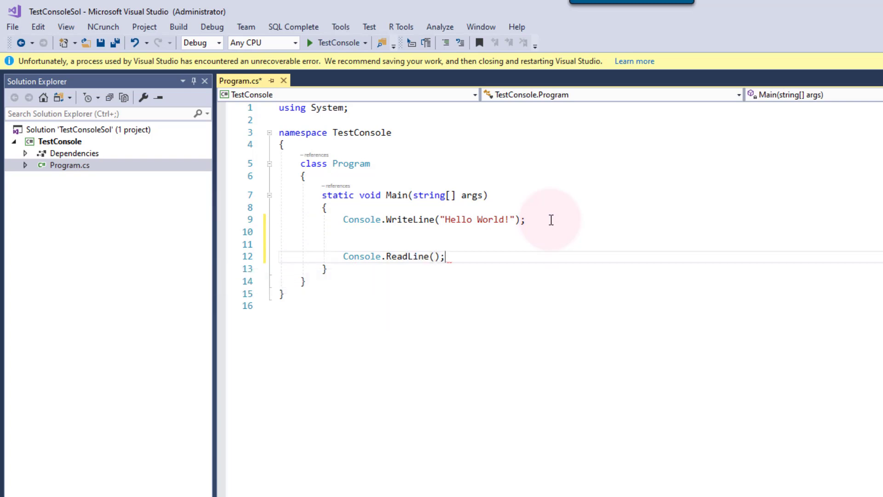
{"action": "key", "text": "Up"}
{"action": "key", "text": "Return"}
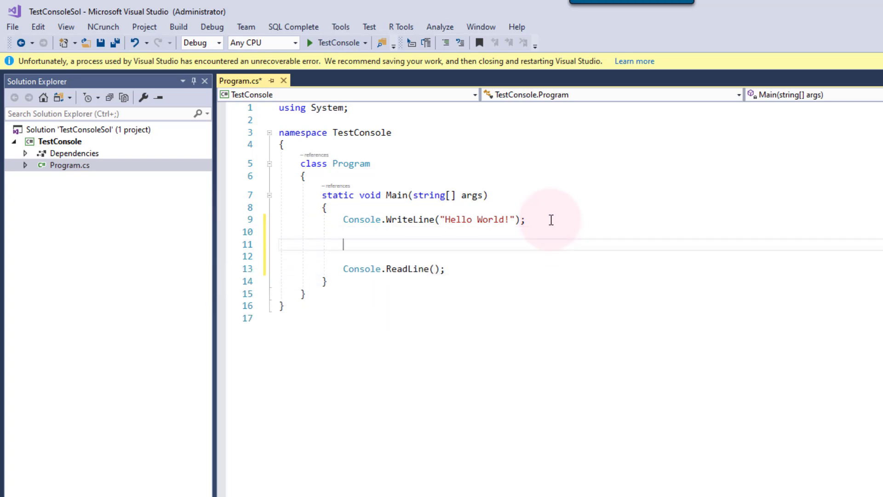
- Add a Console.WriteLine( call above the ReadLine line
{"action": "type", "text": "Console.Wri"}
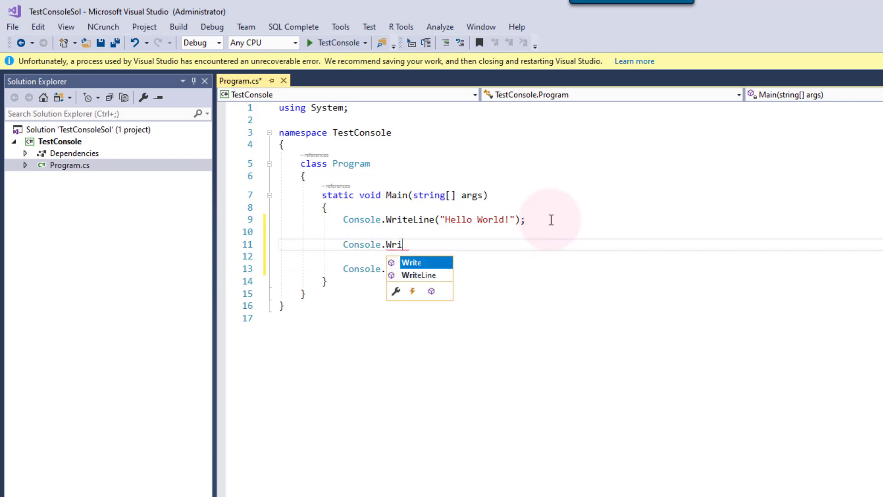
{"action": "key", "text": "Escape"}
{"action": "type", "text": "teLine("}
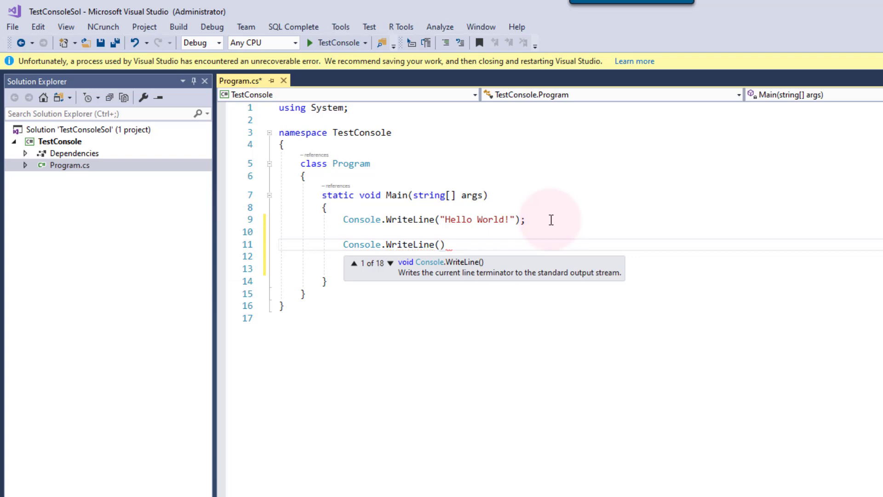
{"action": "key", "text": "Up"}
{"action": "key", "text": "Escape"}
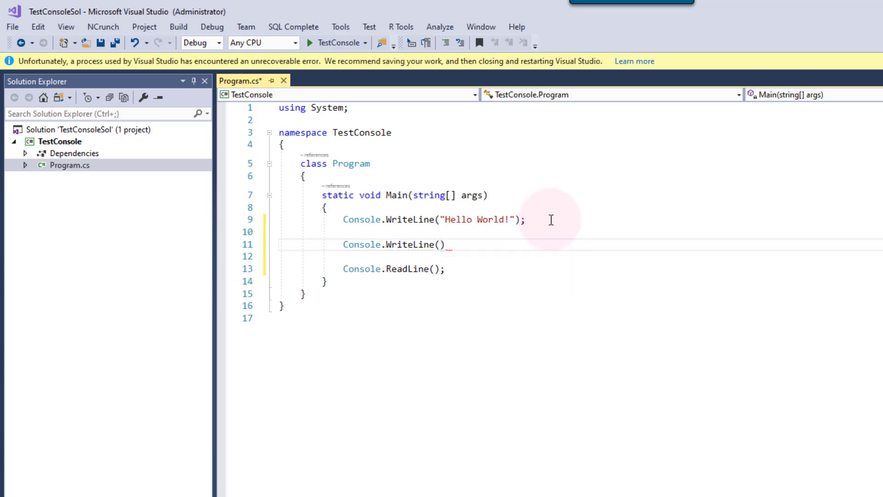
{"action": "key", "text": "Up"}
{"action": "key", "text": "Return"}
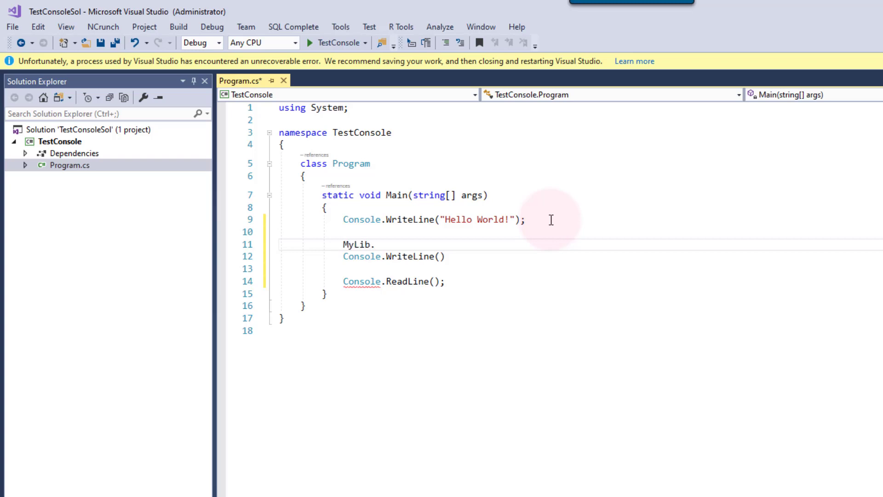
- Declare 'LibInfo myLib = new LibInfo();', adding the using MyLib directive
{"action": "key", "text": "Return"}
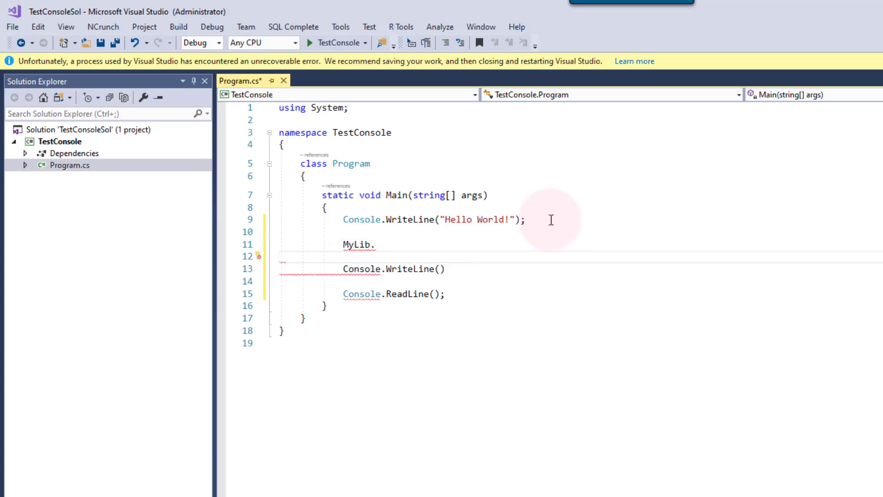
{"action": "key", "text": "Up"}
{"action": "key", "text": "shift+End"}
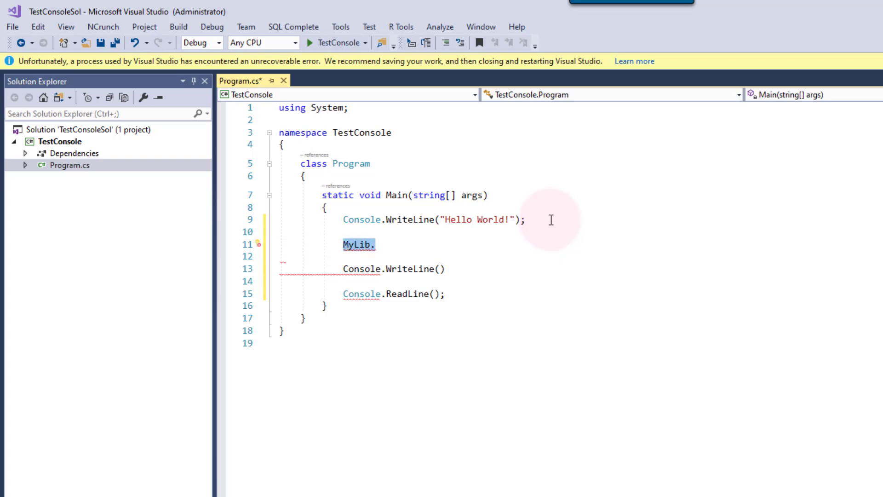
{"action": "type", "text": "LibInfo"}
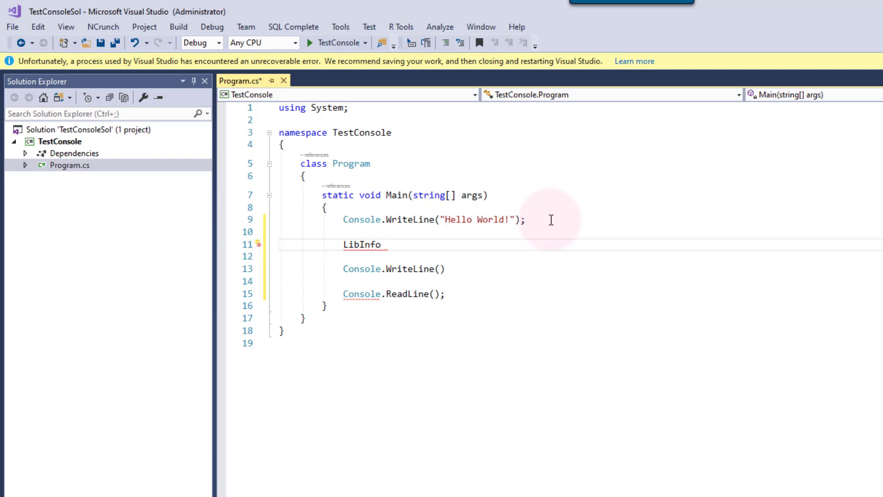
{"action": "key", "text": "ctrl+period"}
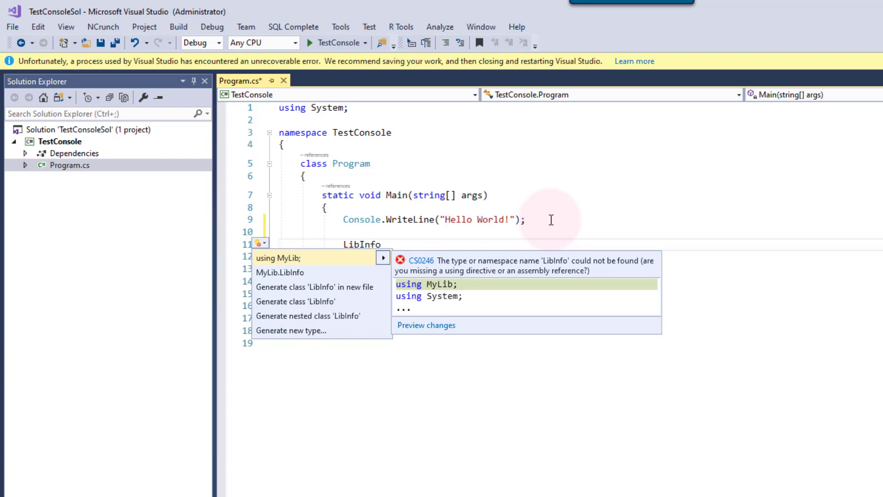
{"action": "key", "text": "Return"}
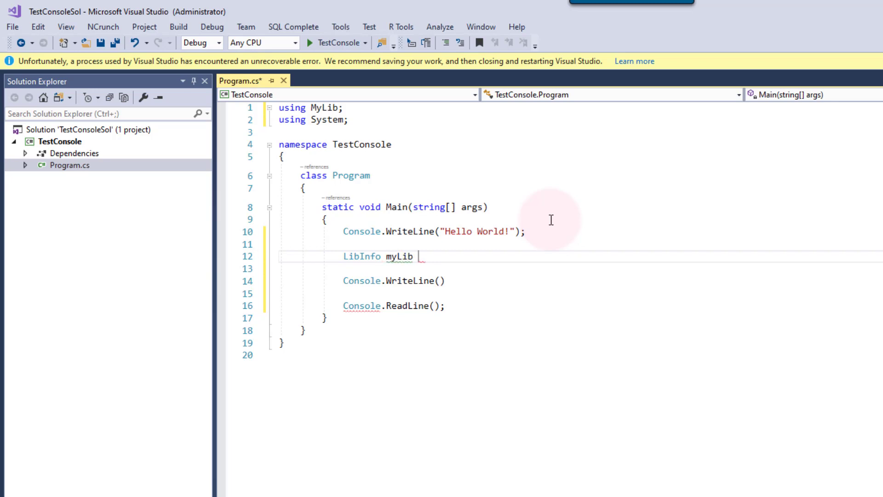
{"action": "type", "text": "new l"}
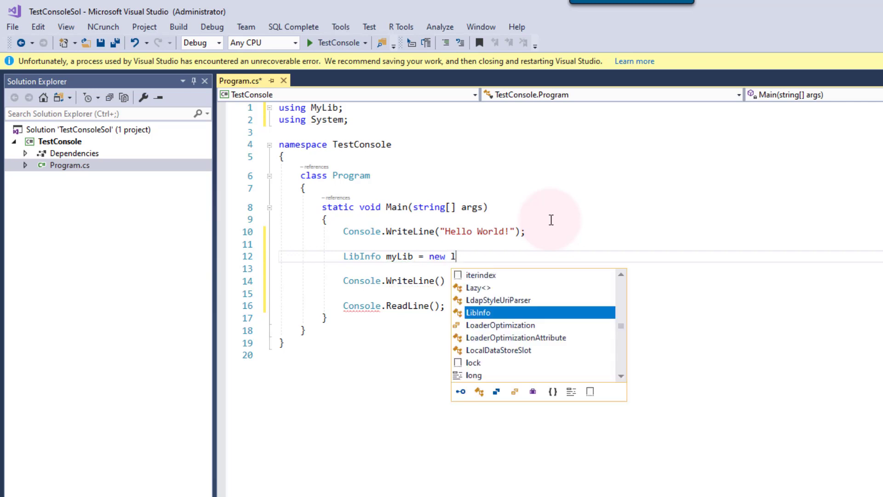
{"action": "key", "text": "Tab"}
{"action": "type", "text": "();"}
- Make WriteLine print myLib.VersionInfo, save Program.cs, and run it with F5
{"action": "key", "text": "Down"}
{"action": "key", "text": "Down"}
{"action": "key", "text": "Left"}
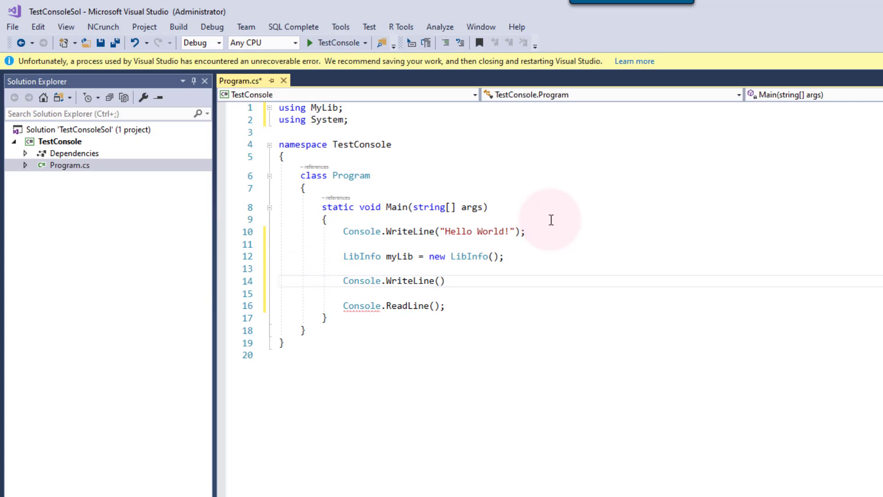
{"action": "type", "text": "MyLib"}
{"action": "key", "text": "Tab"}
{"action": "type", "text": "."}
{"action": "key", "text": "Up"}
{"action": "key", "text": "Up"}
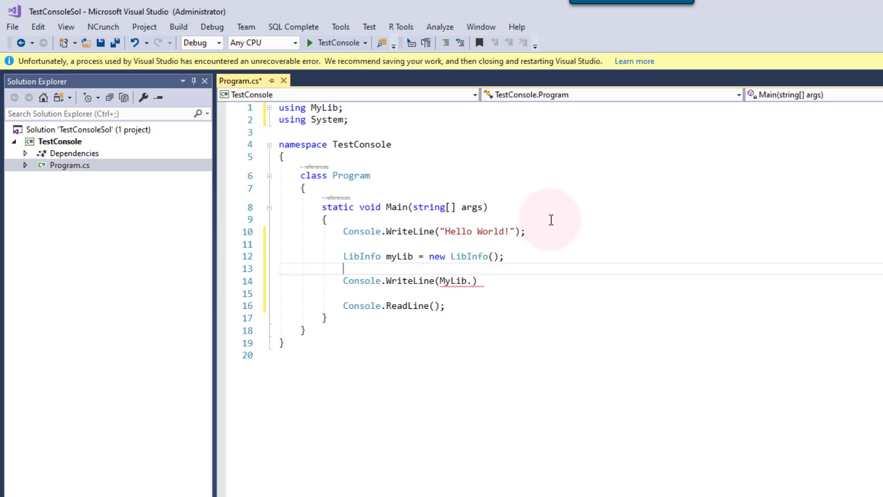
{"action": "key", "text": "Left"}
{"action": "key", "text": "Left"}
{"action": "key", "text": "Left"}
{"action": "key", "text": "Left"}
{"action": "key", "text": "Left"}
{"action": "key", "text": "Left"}
{"action": "key", "text": "Left"}
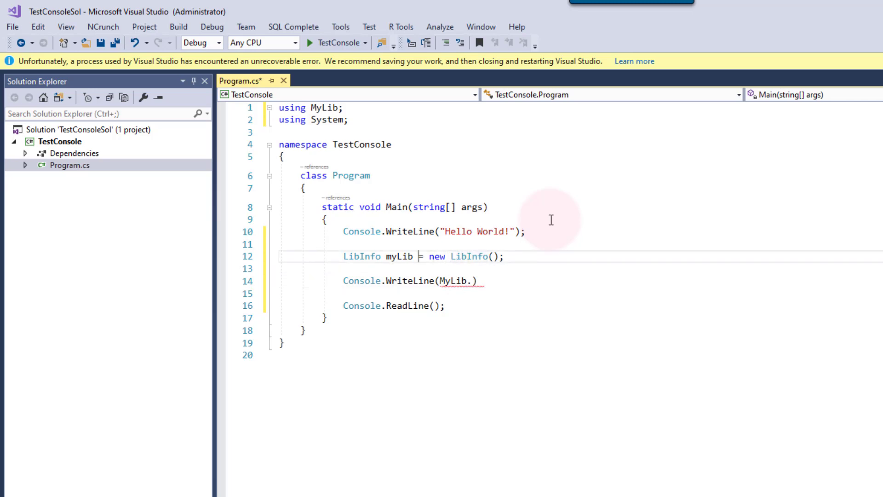
{"action": "key", "text": "Down"}
{"action": "key", "text": "Down"}
{"action": "key", "text": "Down"}
{"action": "key", "text": "Right"}
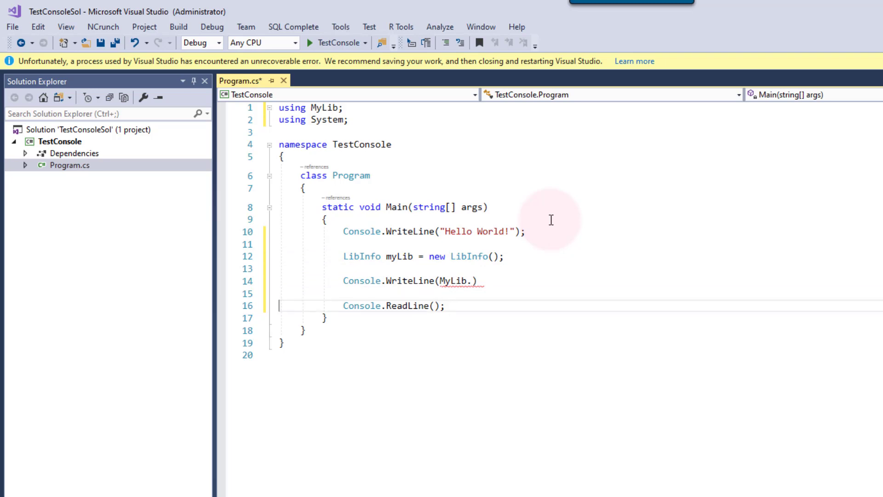
{"action": "key", "text": "Up"}
{"action": "key", "text": "Up"}
{"action": "key", "text": "End"}
{"action": "key", "text": "Left"}
{"action": "key", "text": "Left"}
{"action": "key", "text": "Left"}
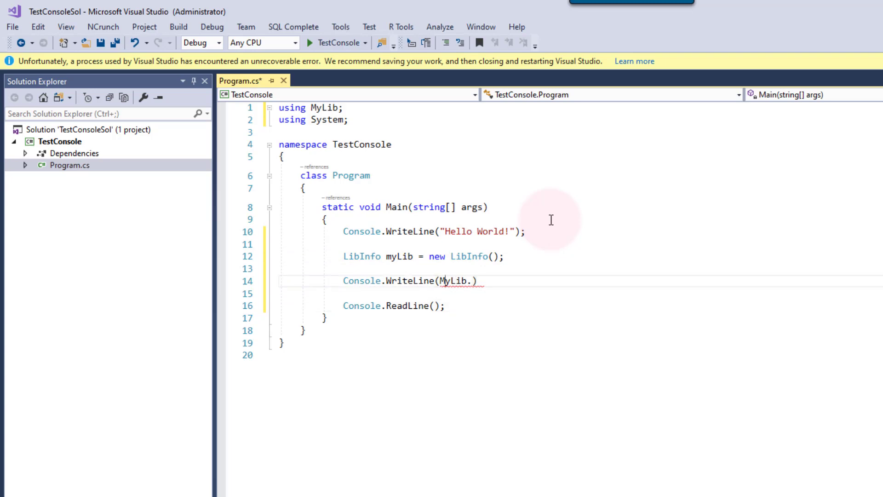
{"action": "key", "text": "BackSpace"}
{"action": "type", "text": "m"}
{"action": "key", "text": "Right"}
{"action": "key", "text": "Right"}
{"action": "key", "text": "Right"}
{"action": "key", "text": "Right"}
{"action": "key", "text": "Right"}
{"action": "key", "text": "ctrl+space"}
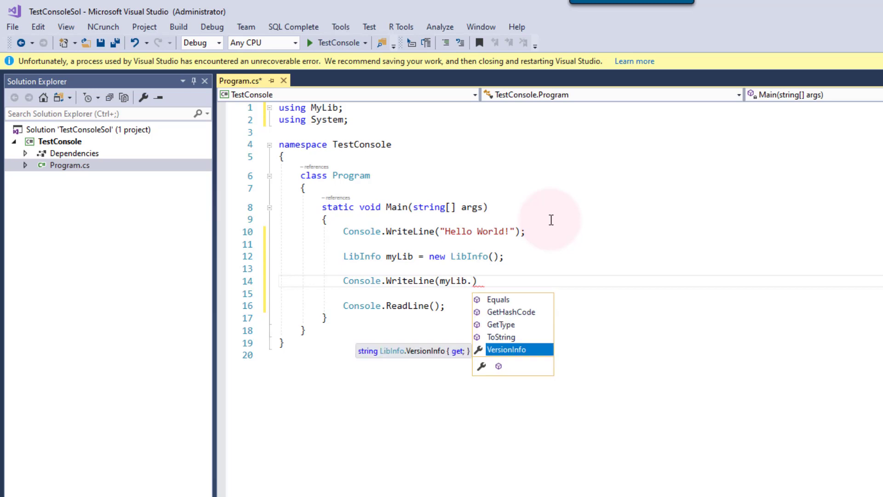
{"action": "key", "text": "Tab"}
{"action": "type", "text": ";"}
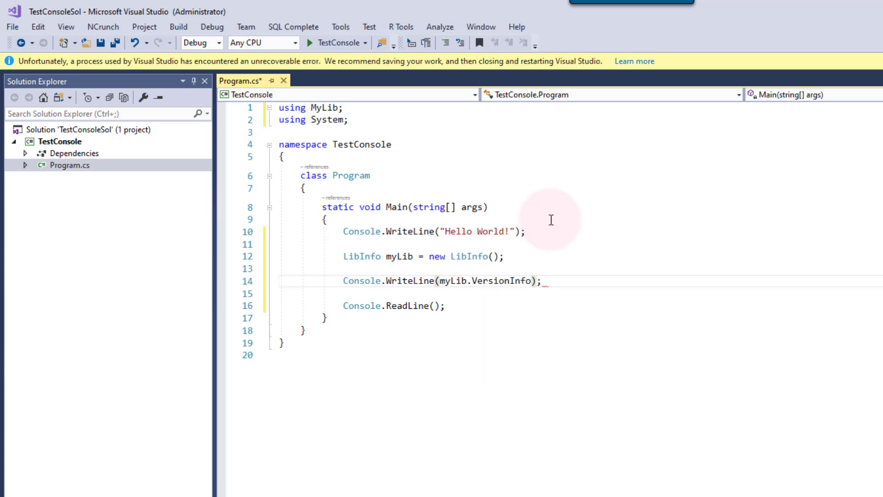
{"action": "key", "text": "ctrl+s"}
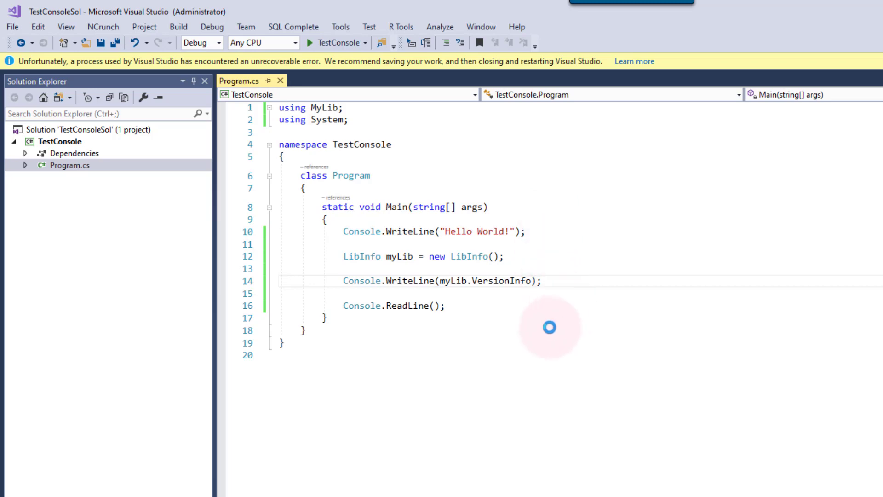
{"action": "key", "text": "F5"}
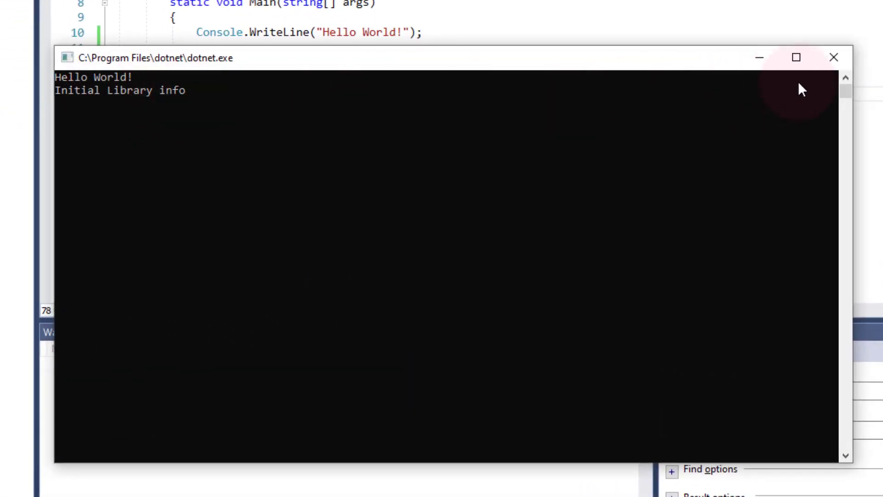
- Close the dotnet.exe console window showing 'Hello World!' and 'Initial Library info'
{"action": "left_click", "coordinate": [834, 57]}
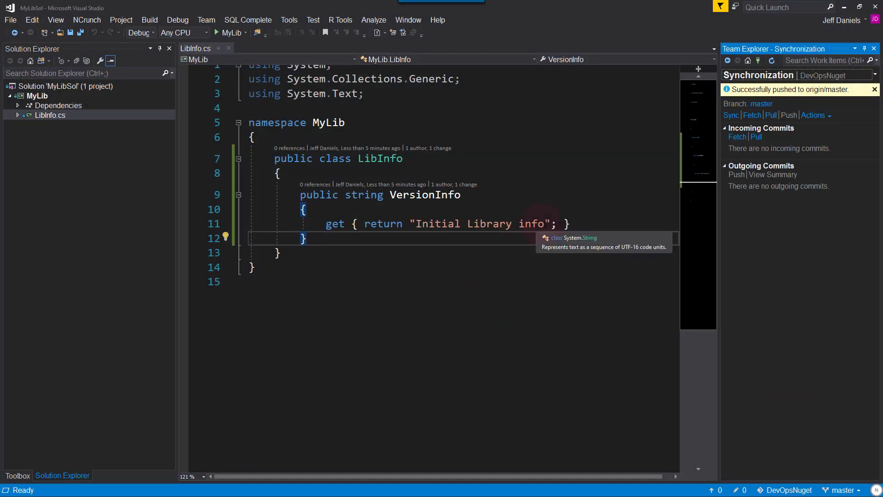
- Change the VersionInfo string in LibInfo.cs to 'Initial Library info next version' and save
{"action": "left_click", "coordinate": [545, 224]}
{"action": "type", "text": "-"}
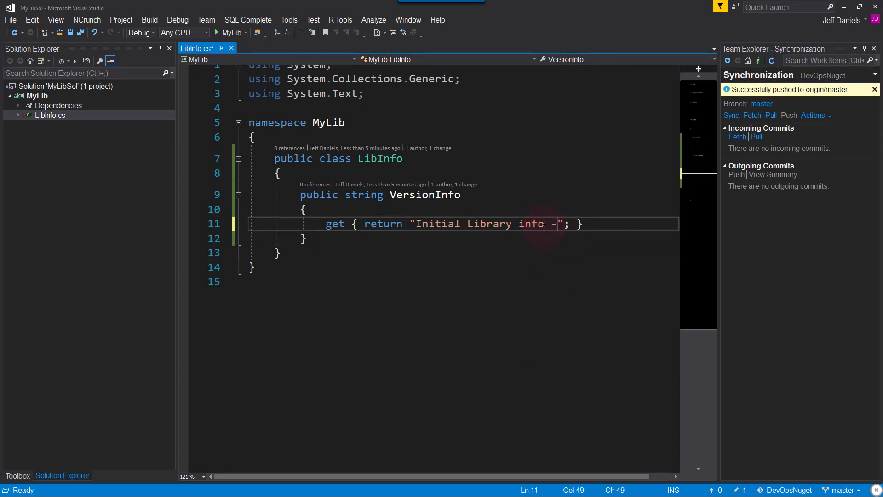
{"action": "type", "text": "v2"}
{"action": "key", "text": "BackSpace"}
{"action": "key", "text": "BackSpace"}
{"action": "key", "text": "BackSpace"}
{"action": "type", "text": "nex"}
{"action": "key", "text": "BackSpace"}
{"action": "type", "text": "t version"}
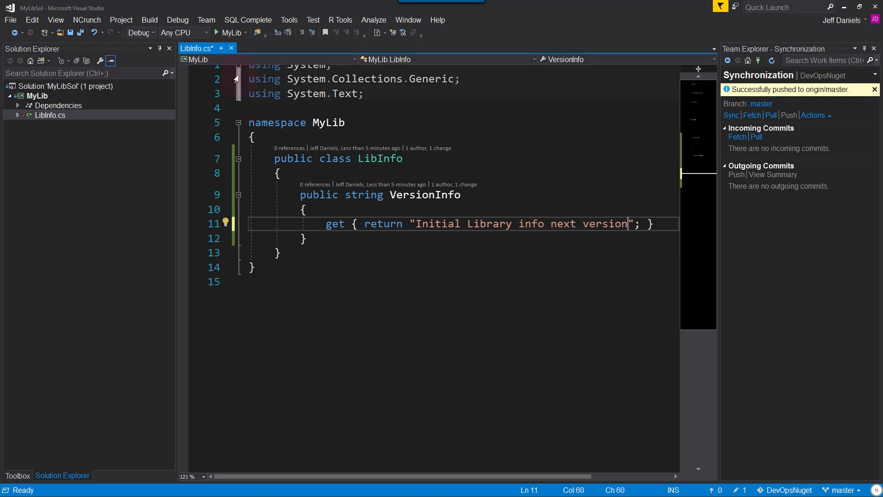
{"action": "key", "text": "ctrl+s"}
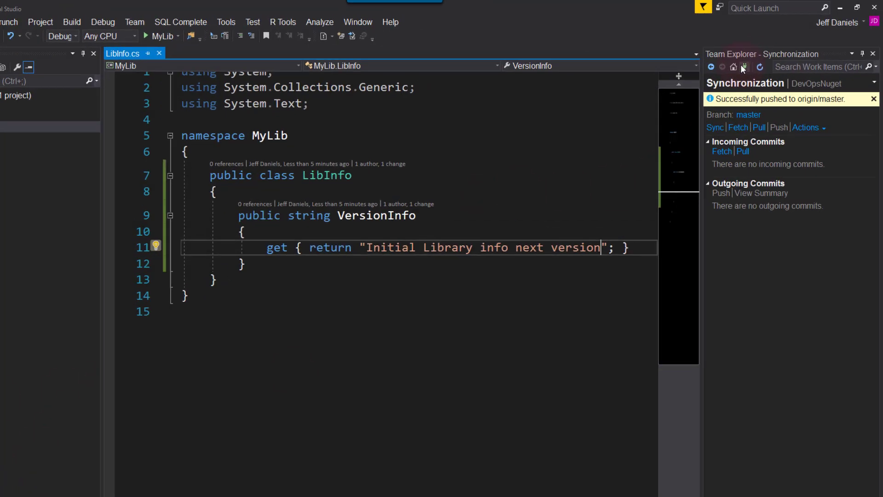
- Commit all changes with message 'Update with new string' and push to master
{"action": "left_click", "coordinate": [733, 67]}
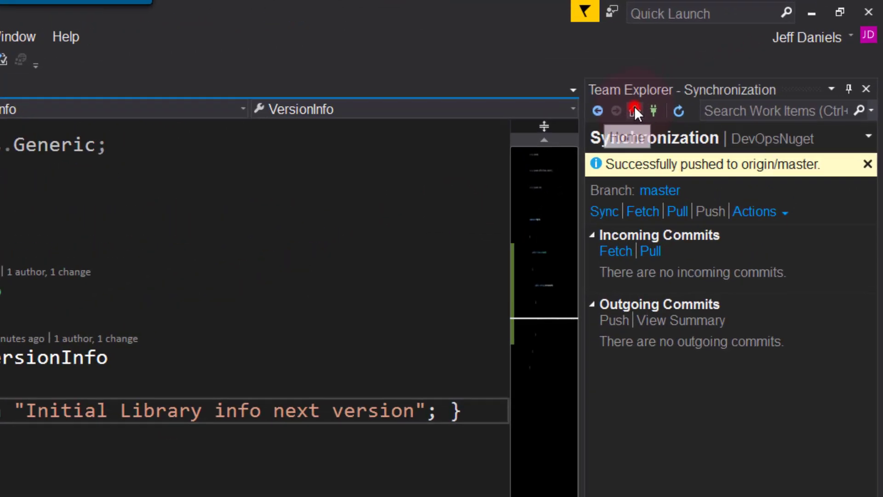
{"action": "left_click", "coordinate": [747, 164]}
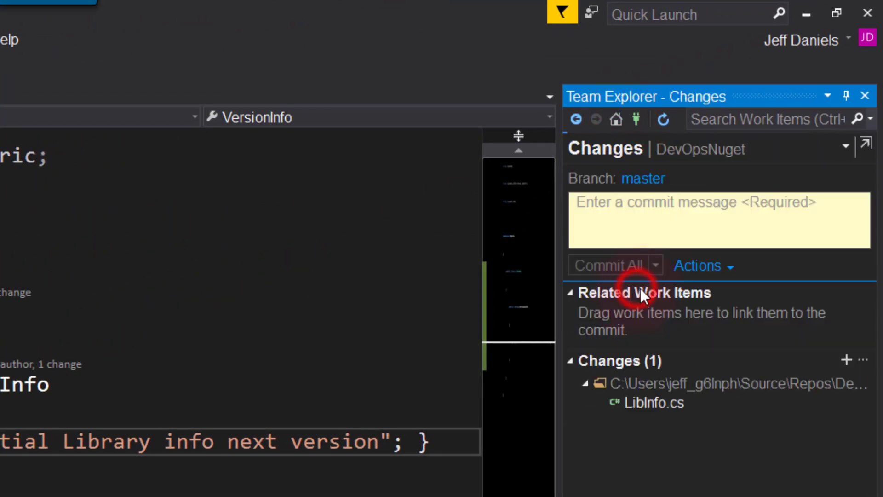
{"action": "left_click", "coordinate": [650, 217]}
{"action": "type", "text": "Update "}
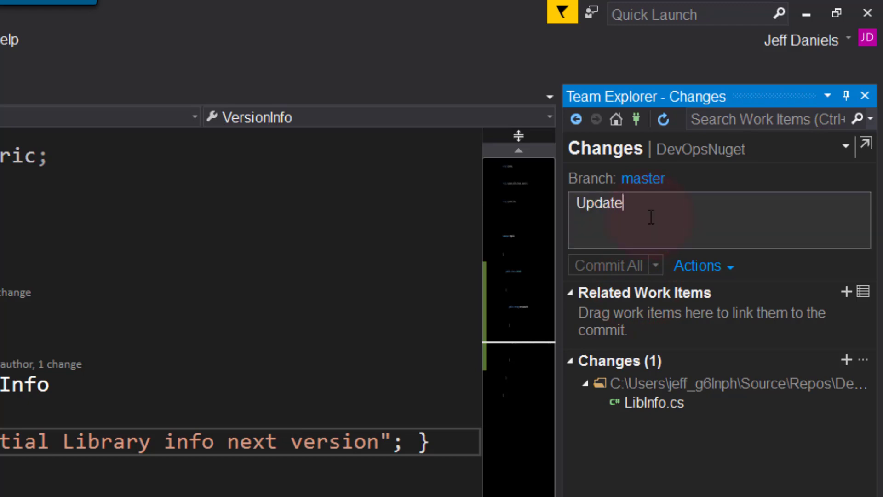
{"action": "type", "text": "with new s"}
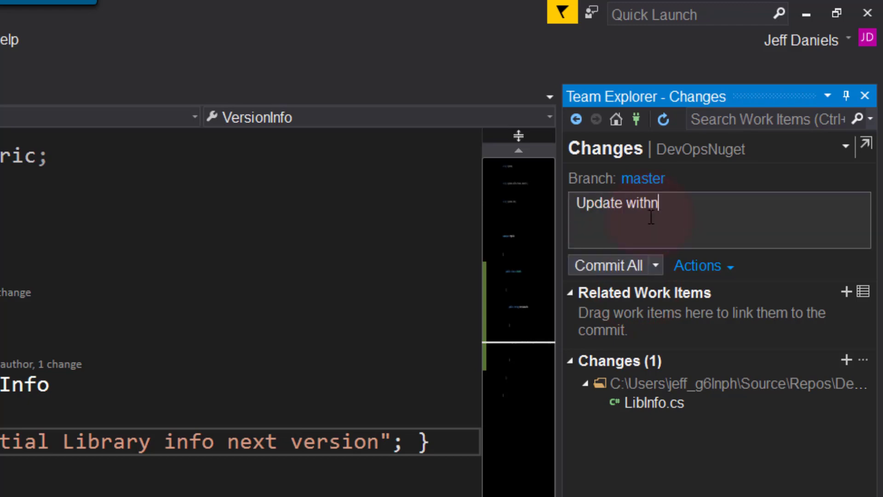
{"action": "type", "text": "tring"}
{"action": "left_click", "coordinate": [662, 262]}
{"action": "left_click", "coordinate": [656, 309]}
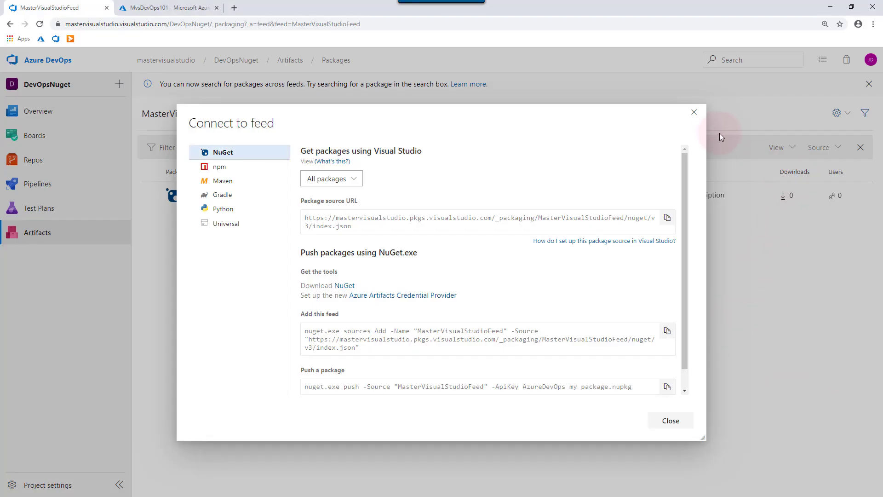
- Dismiss the feed connection instructions and review the .NET Desktop-CI pipeline's tasks and triggers
{"action": "left_click", "coordinate": [692, 114]}
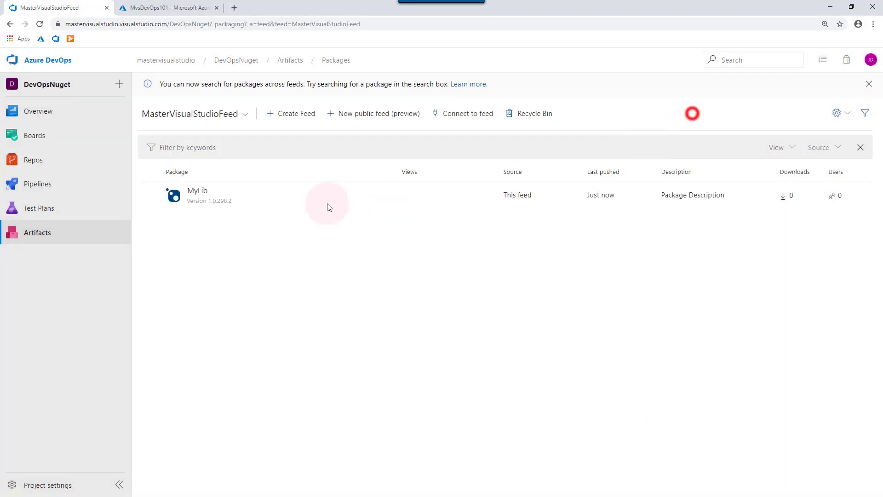
{"action": "left_click", "coordinate": [84, 186]}
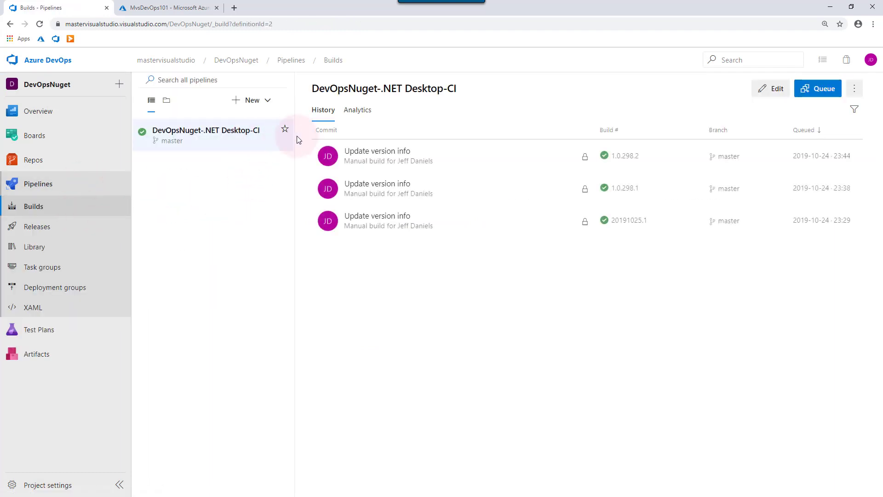
{"action": "left_click", "coordinate": [767, 88]}
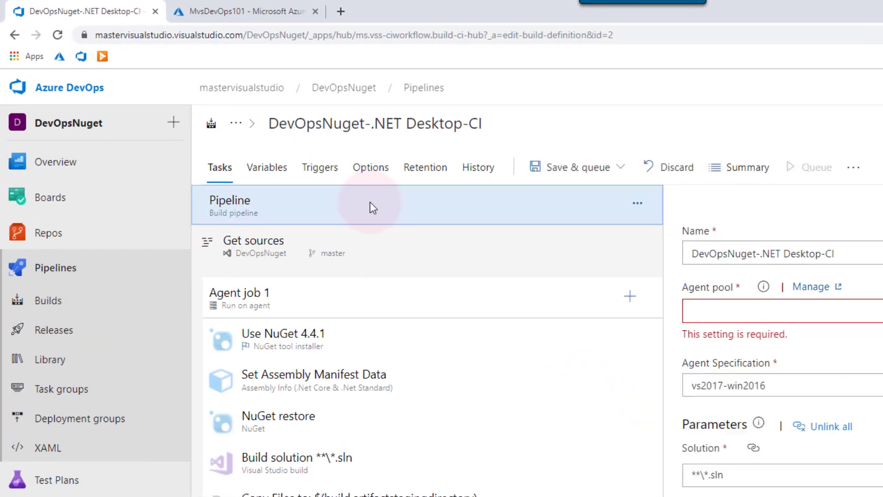
{"action": "left_click", "coordinate": [329, 174]}
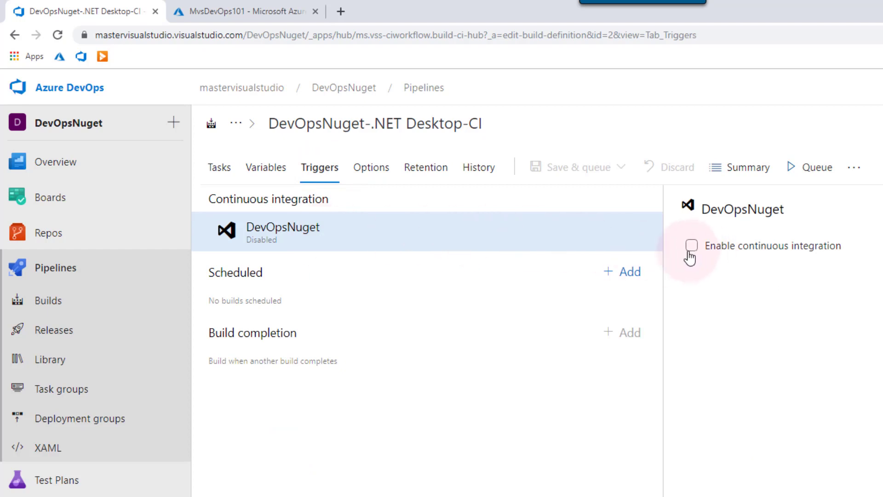
{"action": "left_click", "coordinate": [221, 167]}
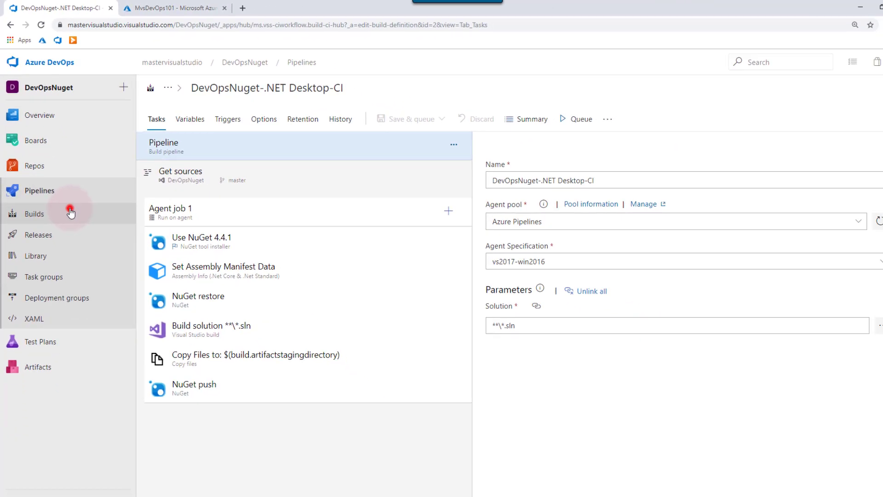
{"action": "left_click", "coordinate": [97, 298]}
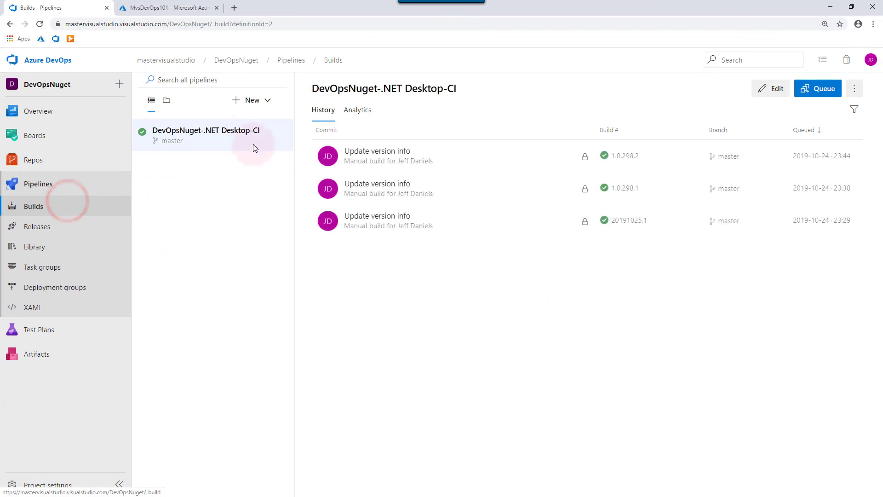
- Run the .NET Desktop-CI build with default settings, then check Artifacts for the published 1.0.298.3 package
{"action": "left_click", "coordinate": [810, 89]}
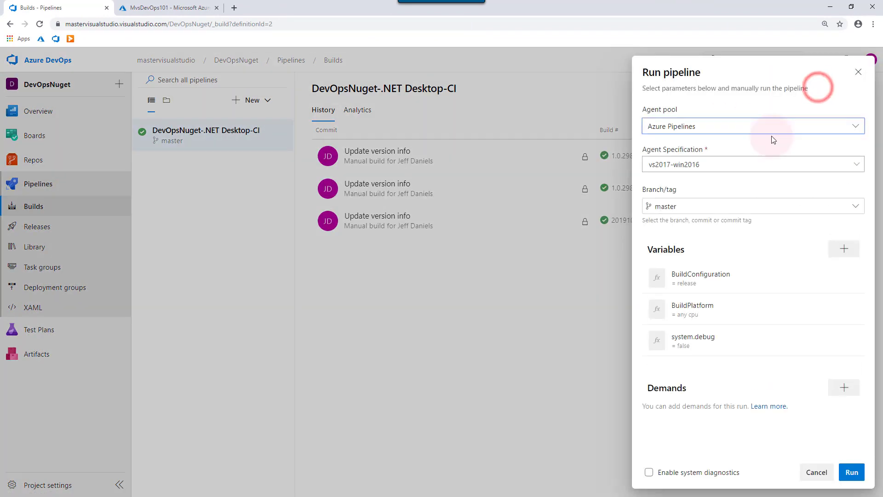
{"action": "left_click", "coordinate": [851, 473]}
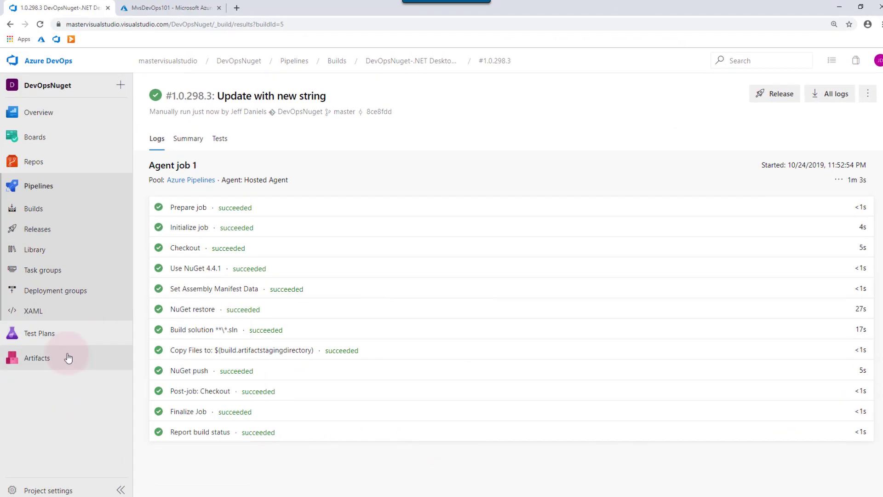
{"action": "left_click", "coordinate": [68, 358]}
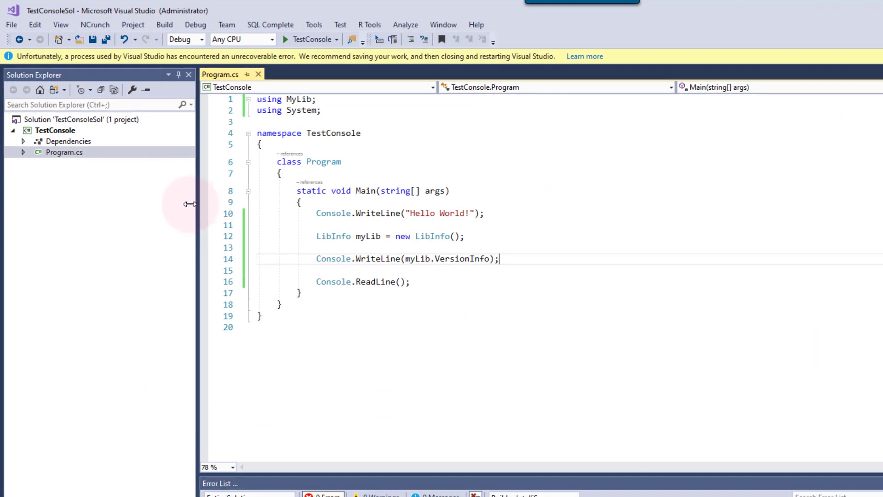
- In TestConsole's NuGet package manager, update MyLib to the latest stable 1.0.298.3
{"action": "right_click", "coordinate": [65, 132]}
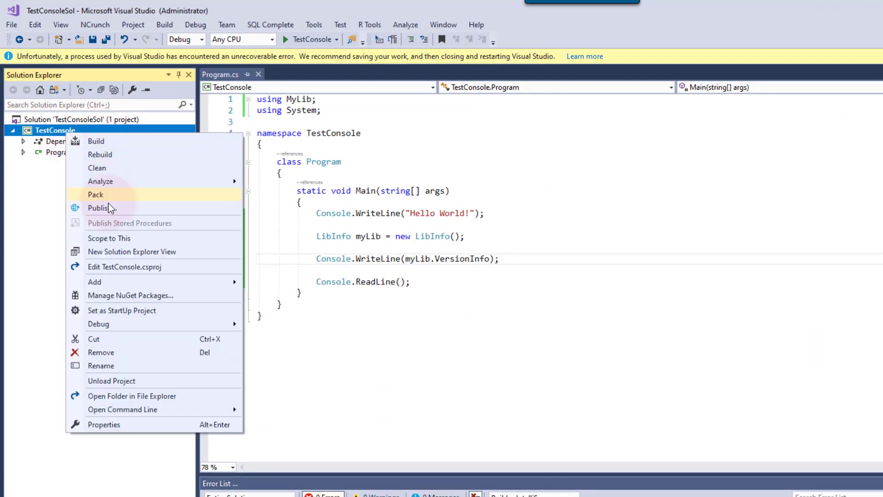
{"action": "left_click", "coordinate": [144, 297]}
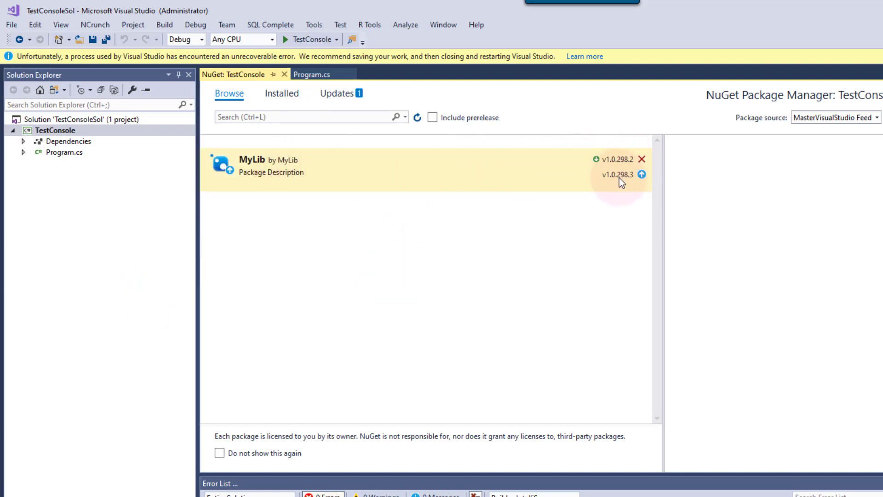
{"action": "left_click", "coordinate": [474, 182]}
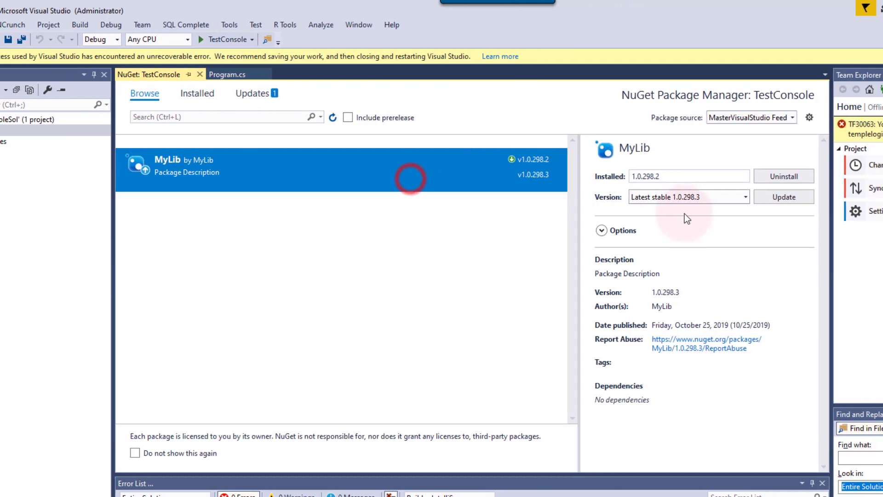
{"action": "left_click", "coordinate": [783, 197]}
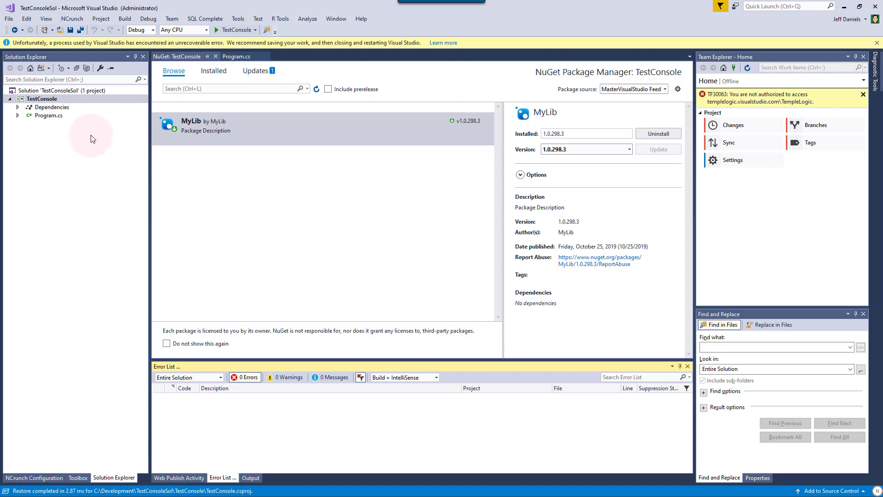
{"action": "left_click", "coordinate": [51, 98]}
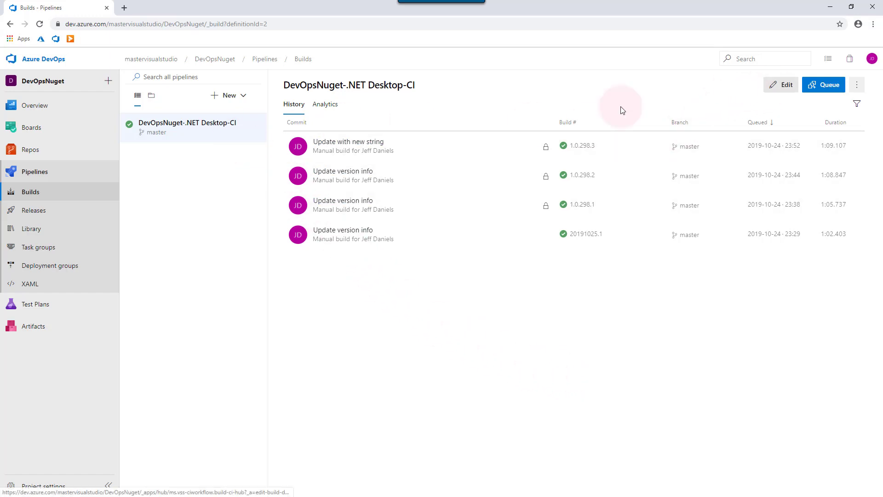
- Point the pipeline's NuGet restore task at the MasterVisualStudioFeed Azure Artifacts feed
{"action": "left_click", "coordinate": [777, 89]}
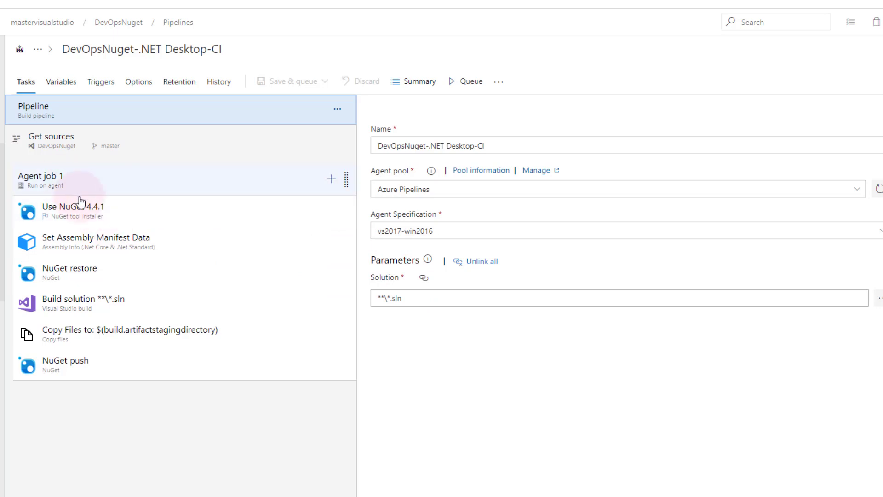
{"action": "left_click", "coordinate": [122, 276]}
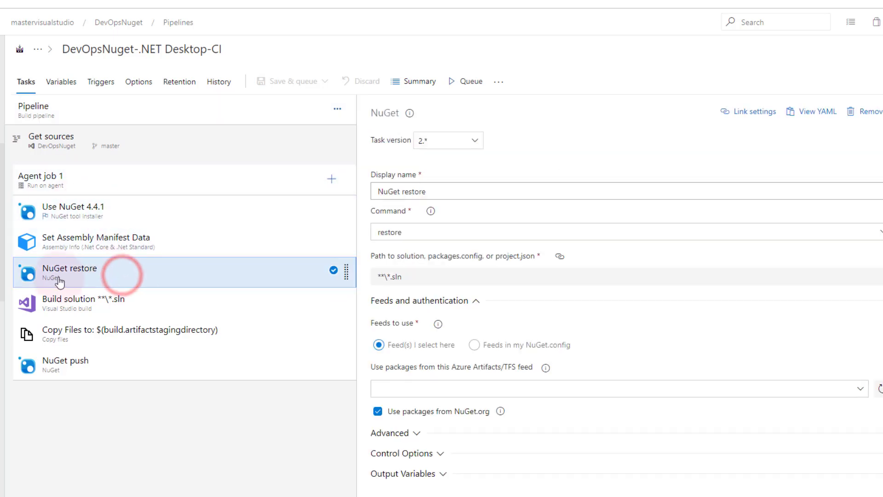
{"action": "left_click", "coordinate": [390, 351]}
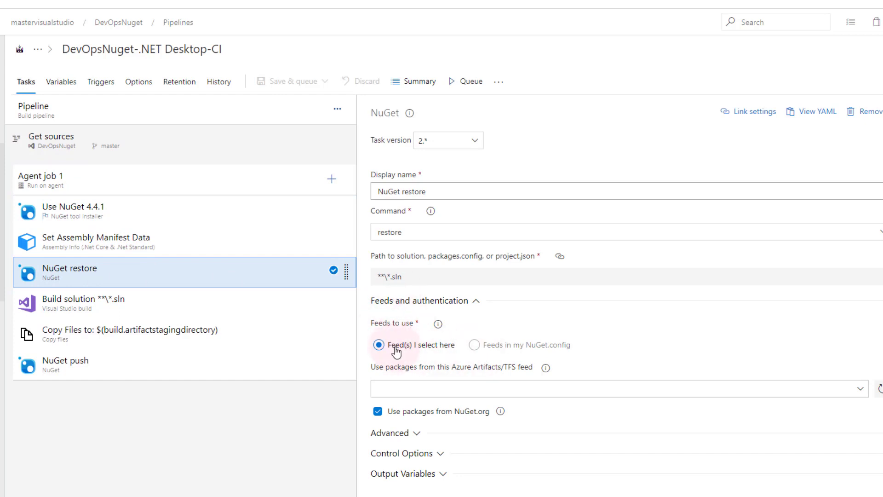
{"action": "left_click", "coordinate": [856, 384]}
{"action": "left_click", "coordinate": [859, 388]}
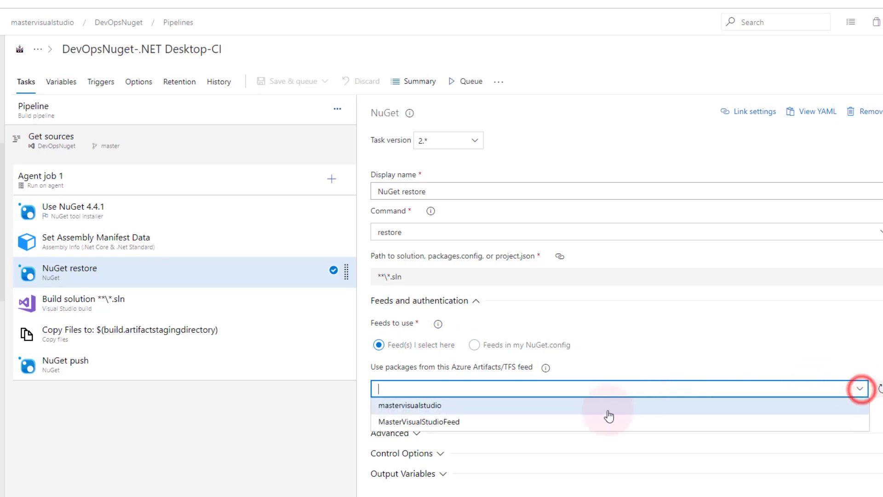
{"action": "left_click", "coordinate": [490, 420]}
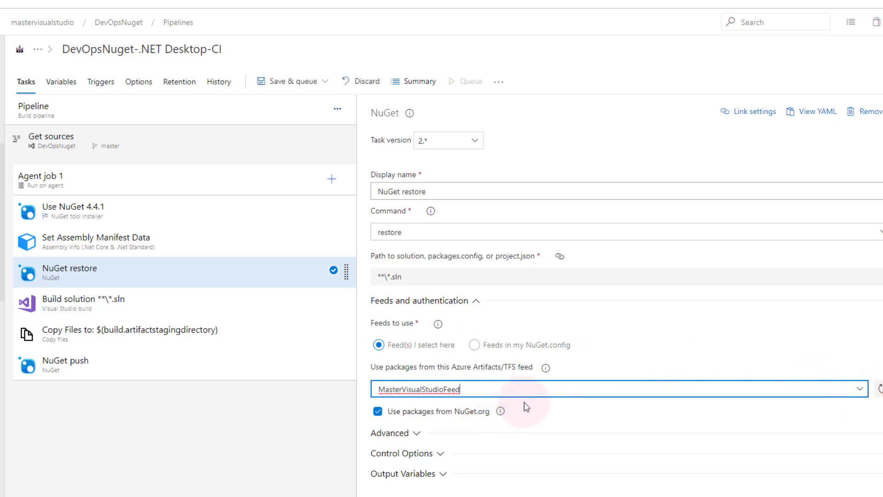